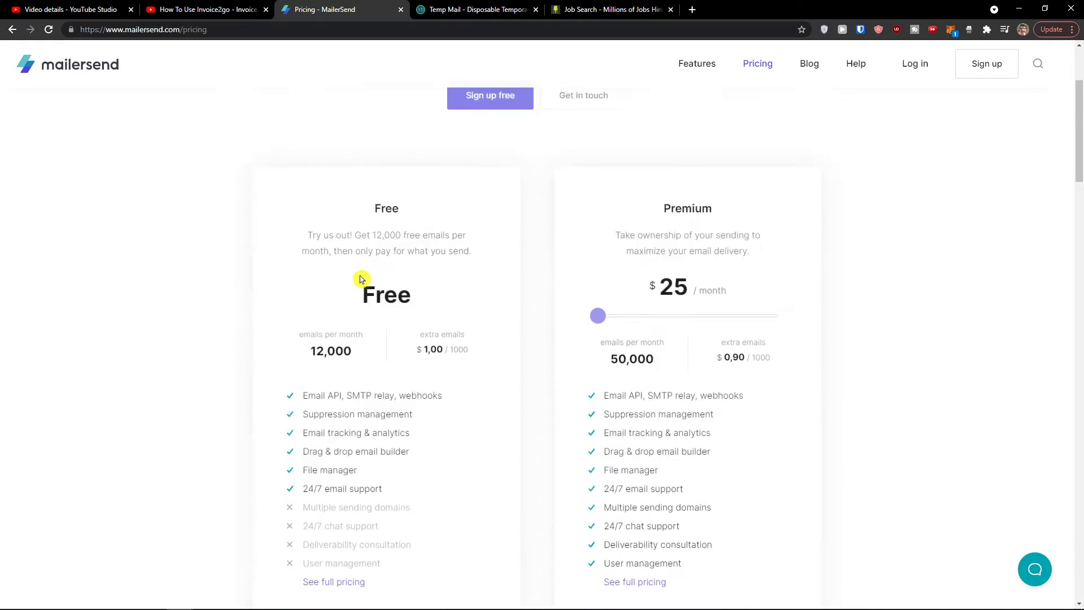
scroll(383, 245, "up", 1)
left_click_drag(373, 202, 506, 307)
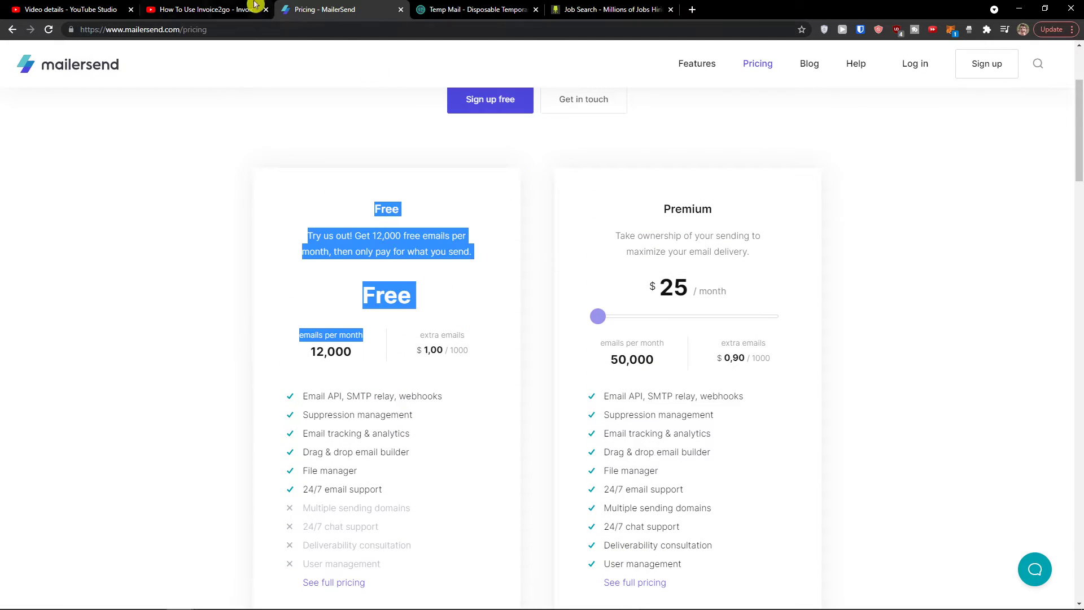
left_click(242, 9)
left_click_drag(277, 210, 98, 221)
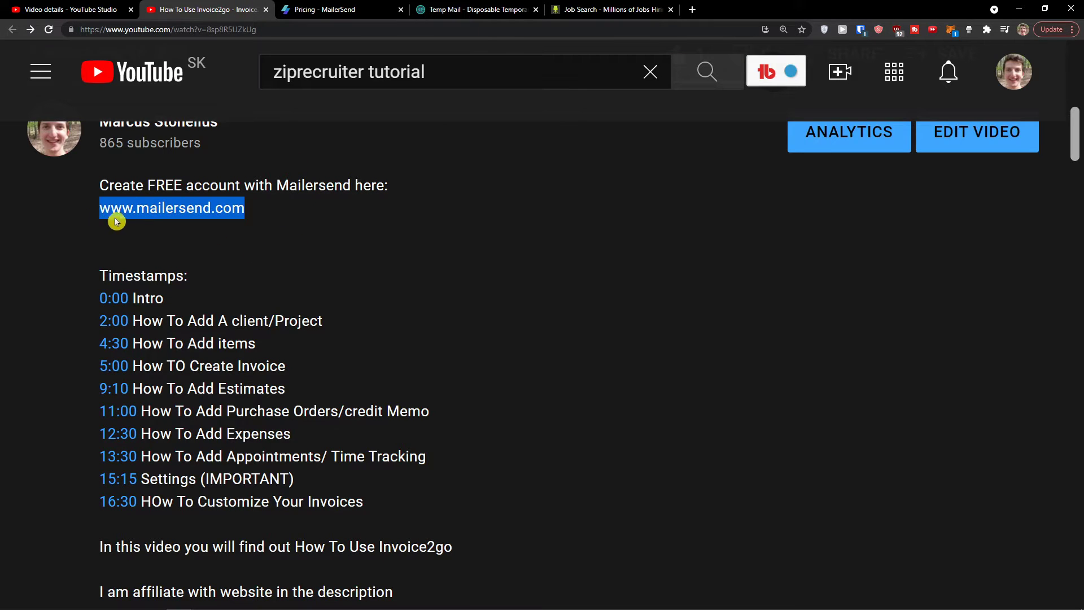
triple_click(185, 211)
left_click_drag(102, 209, 322, 10)
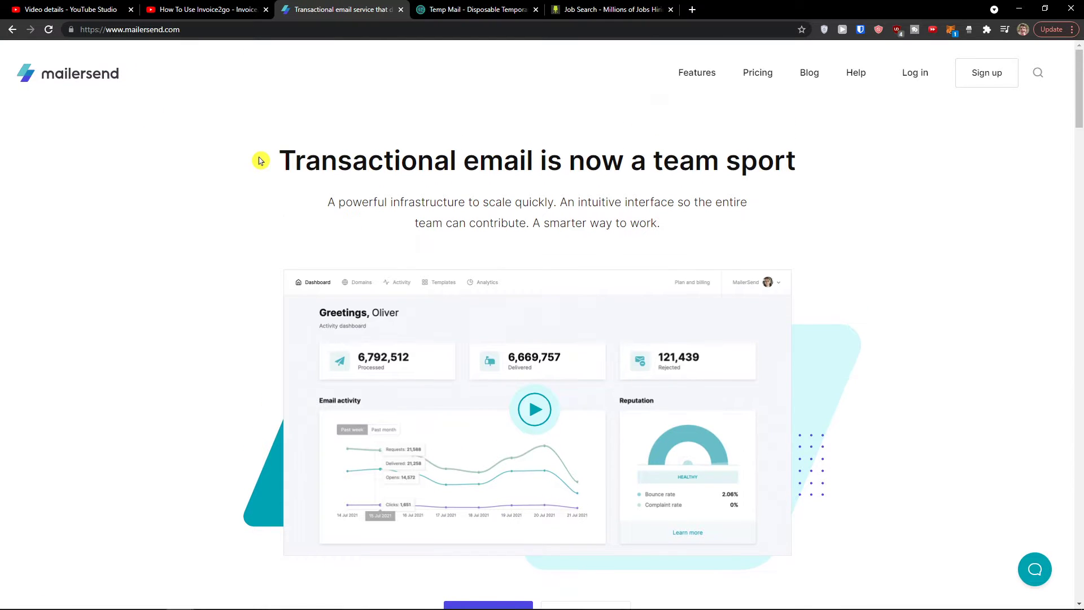
Step: Open the sign-up form and fill in the Company and Name fields
left_click(969, 77)
scroll(361, 237, "down", 1)
left_click(337, 256)
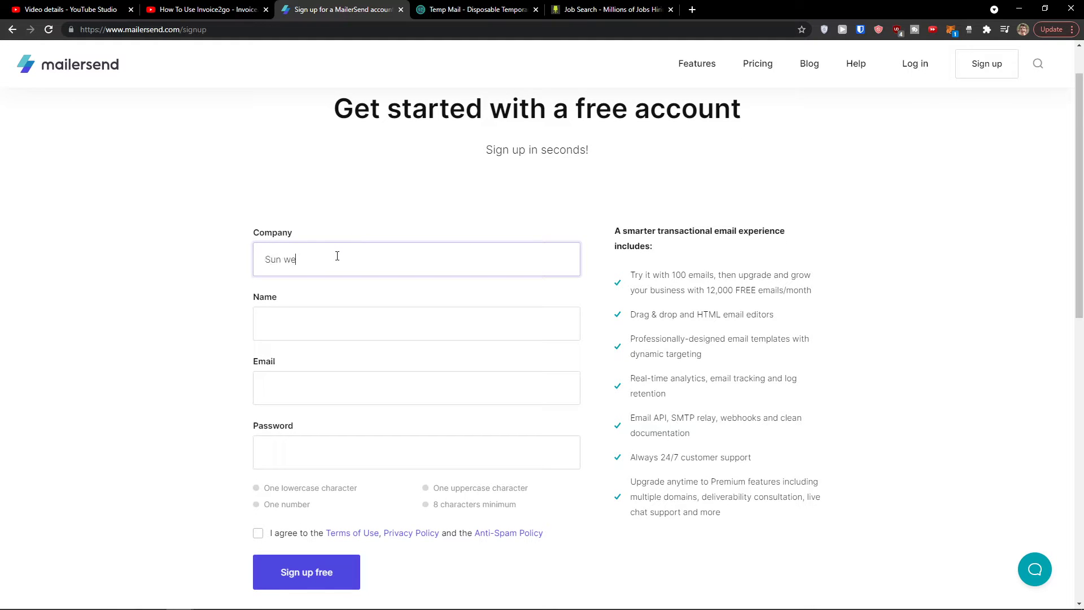
key("Tab")
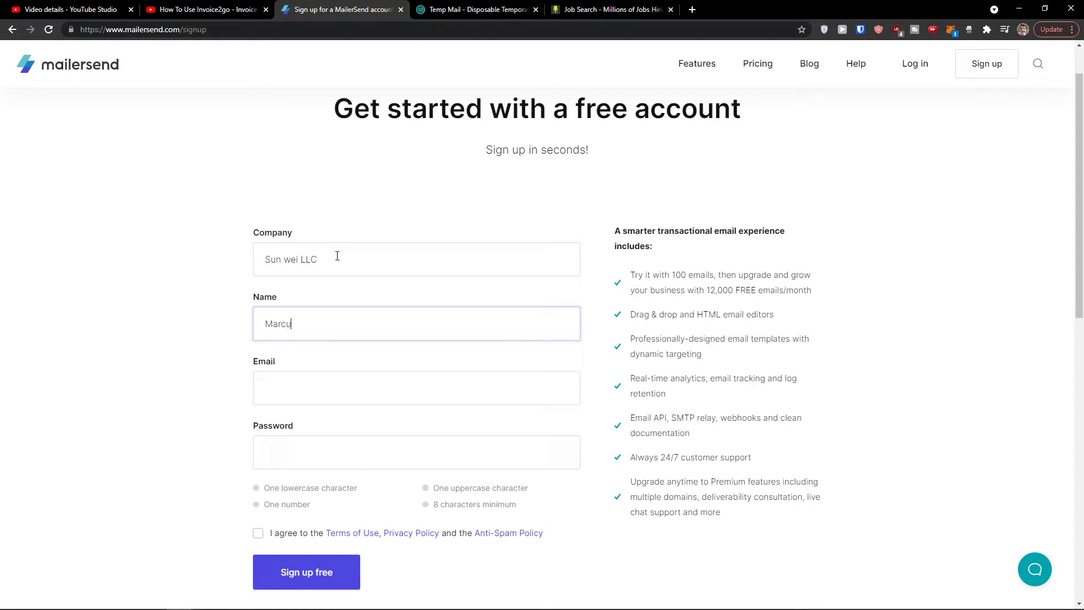
key("Tab")
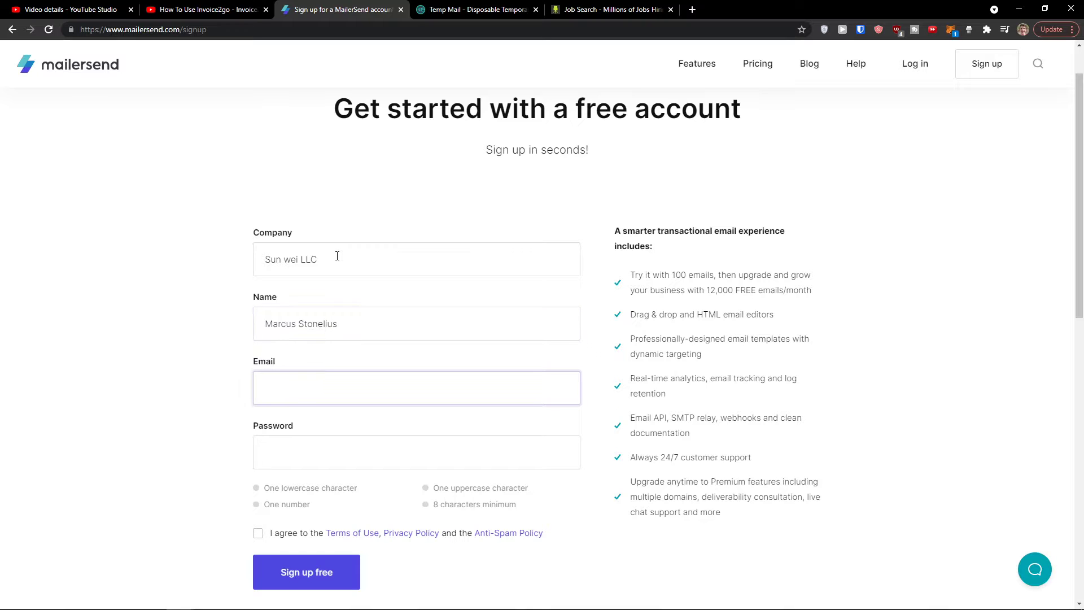
Step: Copy the temporary address from the Temp Mail inbox into the Email field
left_click(477, 9)
scroll(706, 159, "up", 3)
left_click(710, 215)
left_click(330, 5)
key("ctrl+v")
Step: Enter a secure password, agree to the terms, and submit the free sign-up
left_click(413, 296)
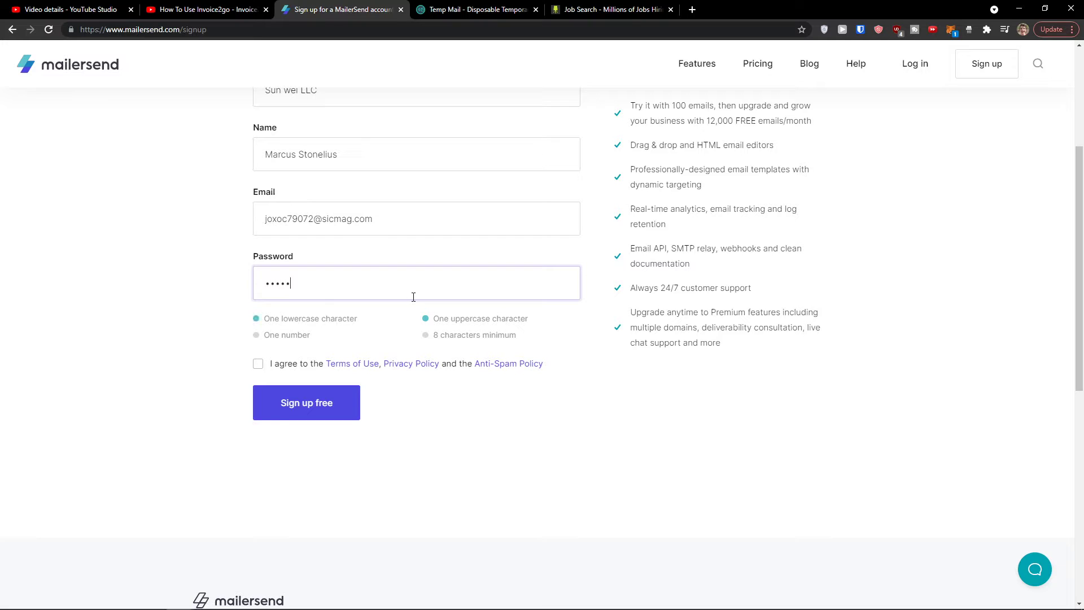
type("•••••••••••")
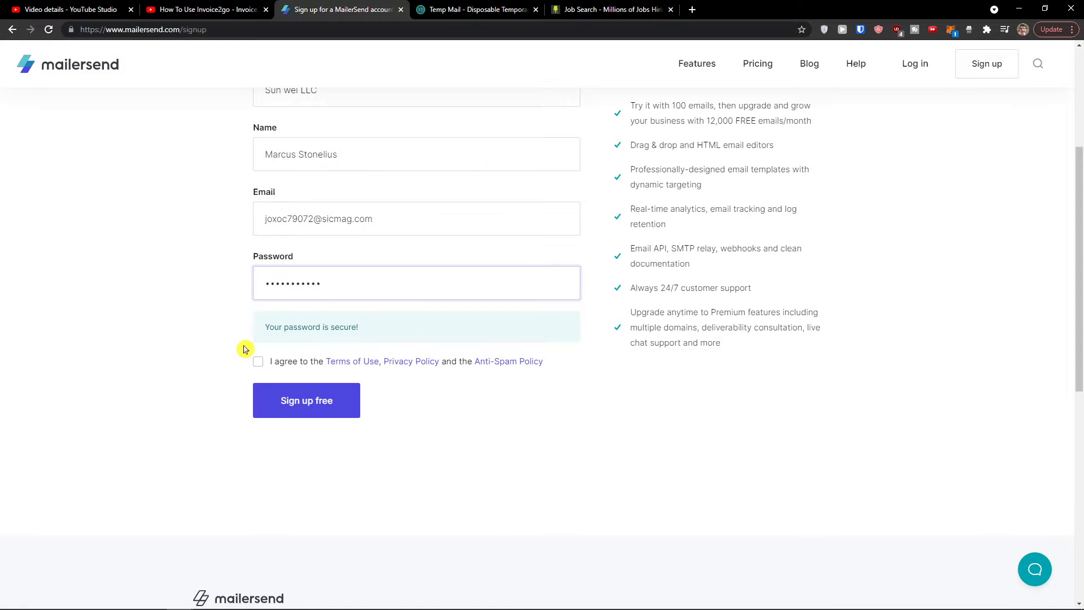
left_click(258, 362)
scroll(260, 370, "up", 1)
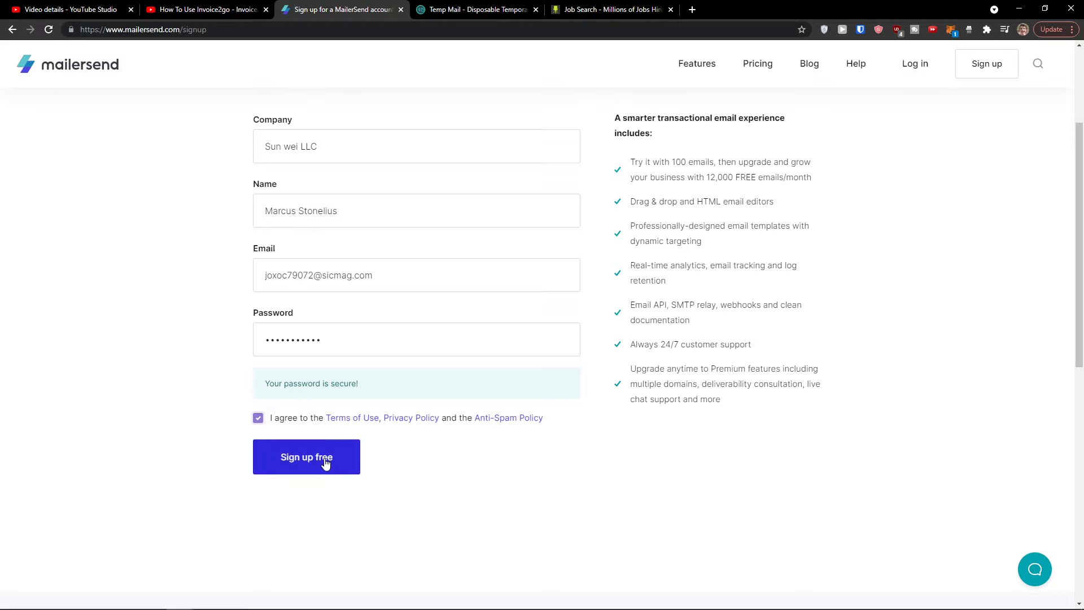
scroll(316, 459, "up", 2)
scroll(305, 454, "down", 1)
left_click(295, 451)
scroll(282, 437, "down", 1)
left_click(295, 456)
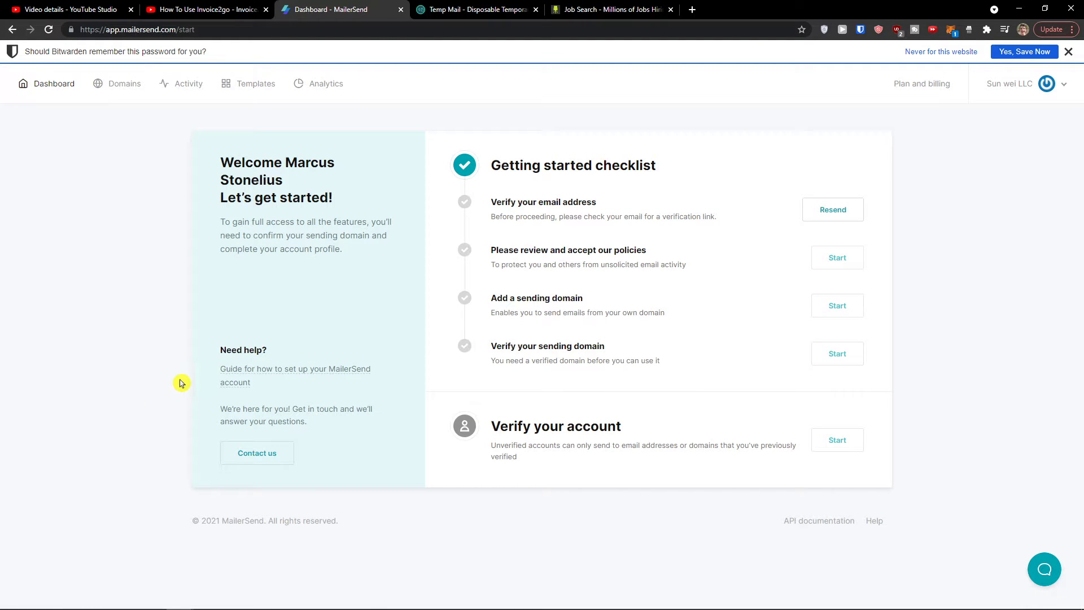
Step: Dismiss the save-password prompt and verify the e-mail address from the Temp Mail confirmation message
left_click(1069, 53)
scroll(649, 273, "up", 2)
scroll(641, 271, "down", 2)
scroll(590, 257, "up", 2)
scroll(663, 242, "down", 2)
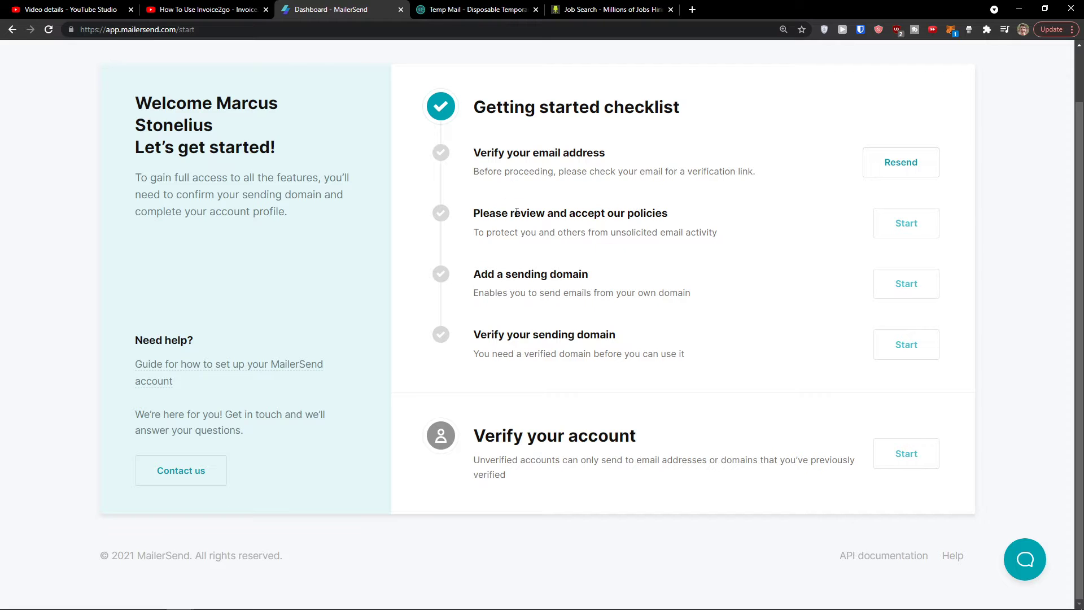
left_click(474, 10)
scroll(584, 332, "down", 2)
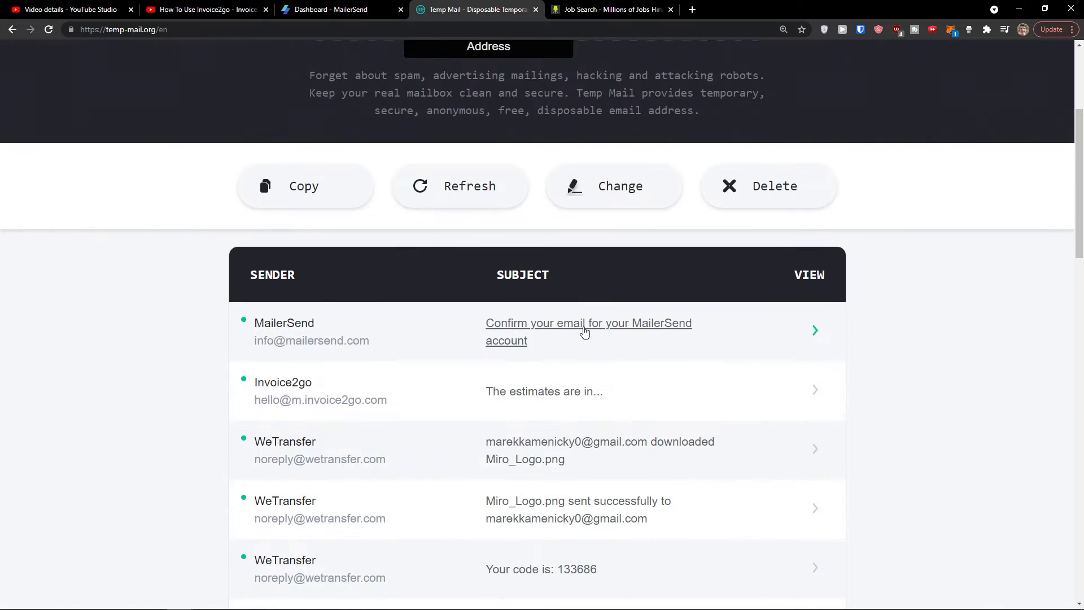
left_click(585, 332)
scroll(527, 290, "down", 5)
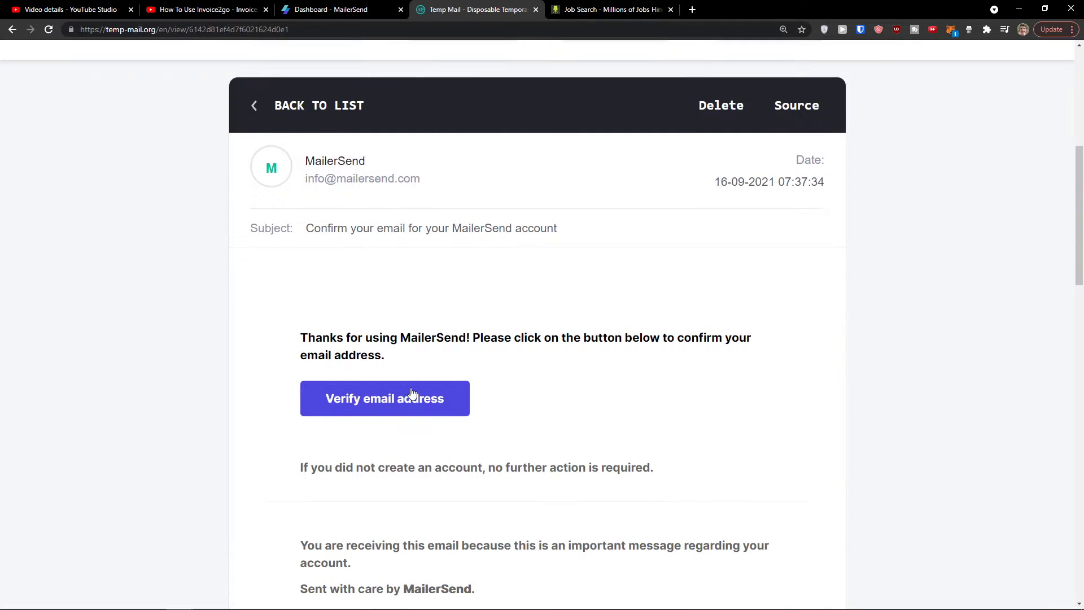
left_click(411, 393)
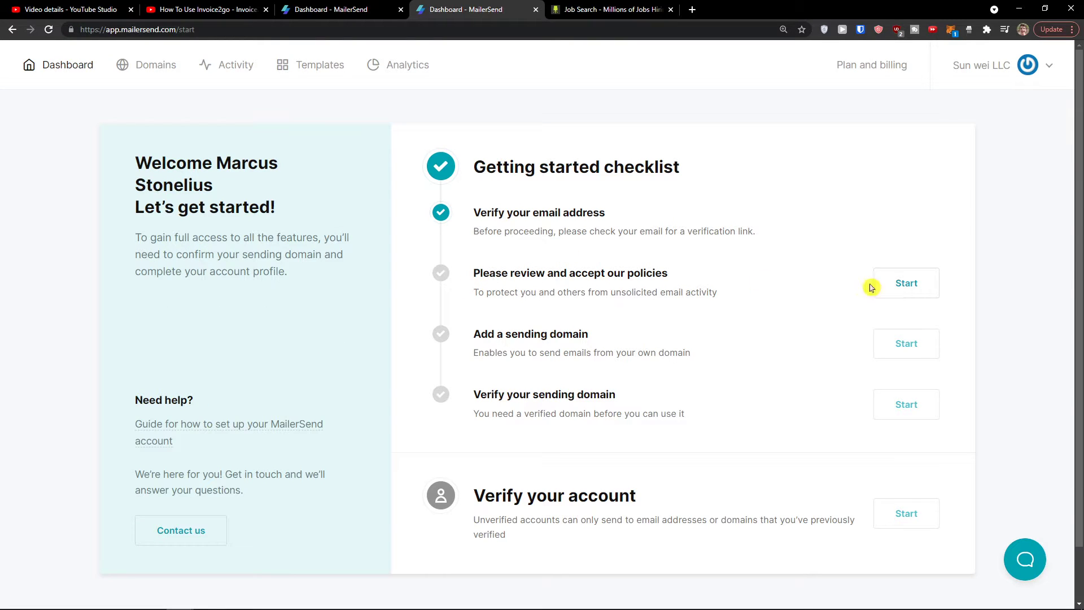
Step: Accept the policies with the newsletter opt-in, then highlight the Add a sending domain step
left_click(905, 285)
left_click(325, 426)
left_click(634, 480)
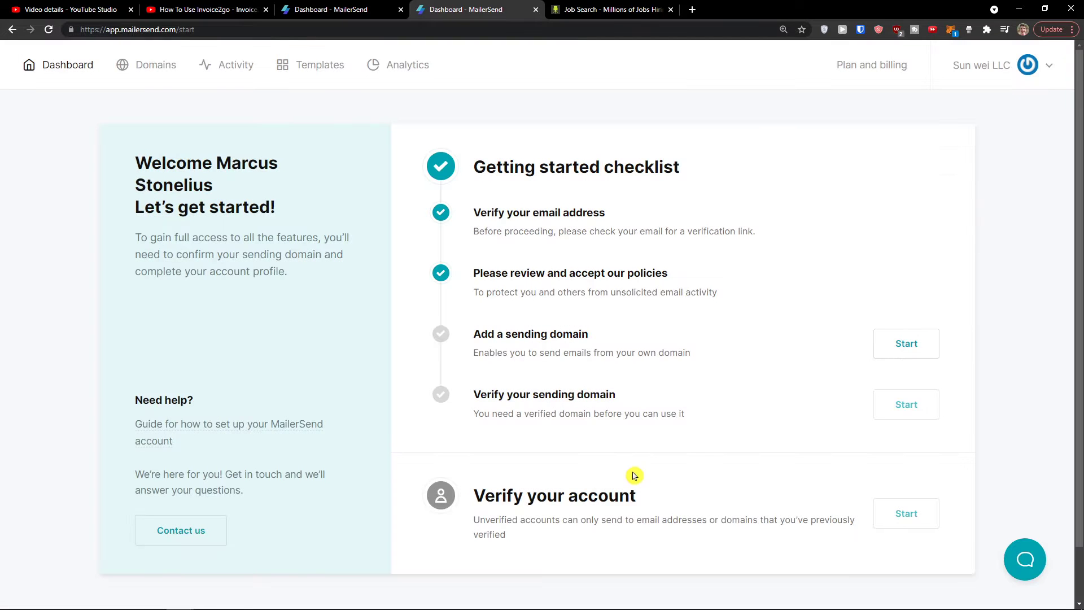
left_click_drag(459, 353, 897, 347)
scroll(717, 373, "down", 1)
scroll(713, 375, "up", 1)
left_click(713, 375)
left_click_drag(688, 351, 474, 323)
left_click(890, 353)
left_click(652, 312)
type("www")
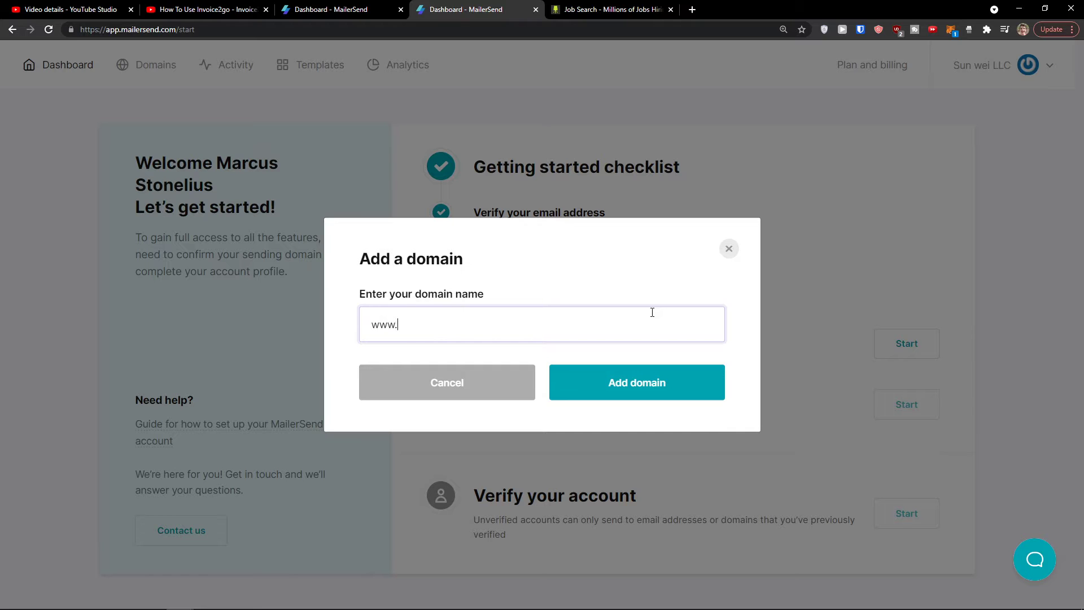
type(".viewsarchitect.com")
key("ctrl+a")
left_click_drag(707, 4, 700, 9)
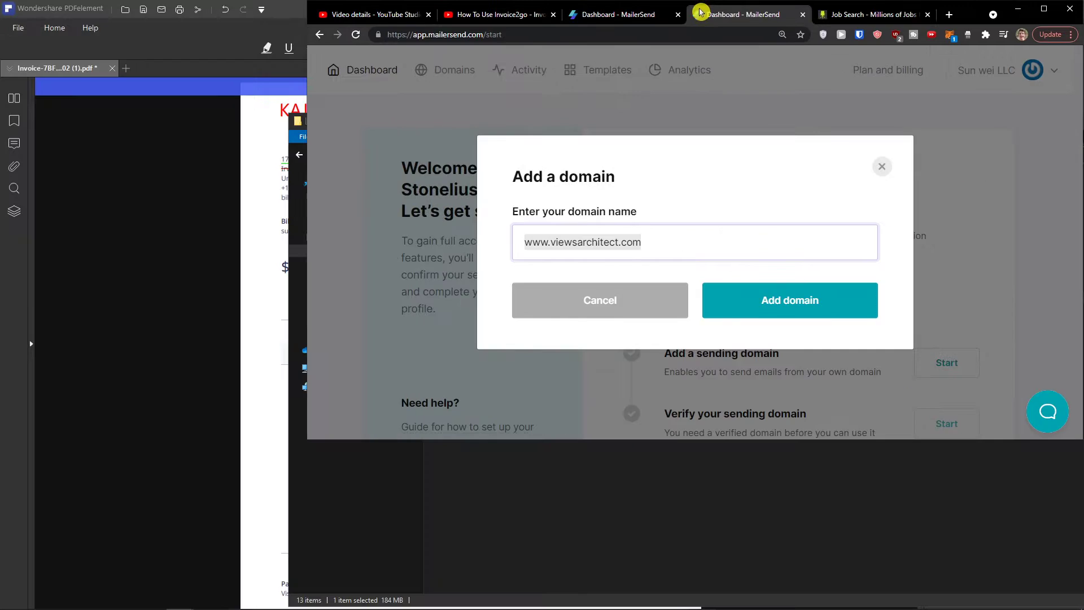
left_click(1051, 21)
left_click(696, 11)
key("ctrl+v")
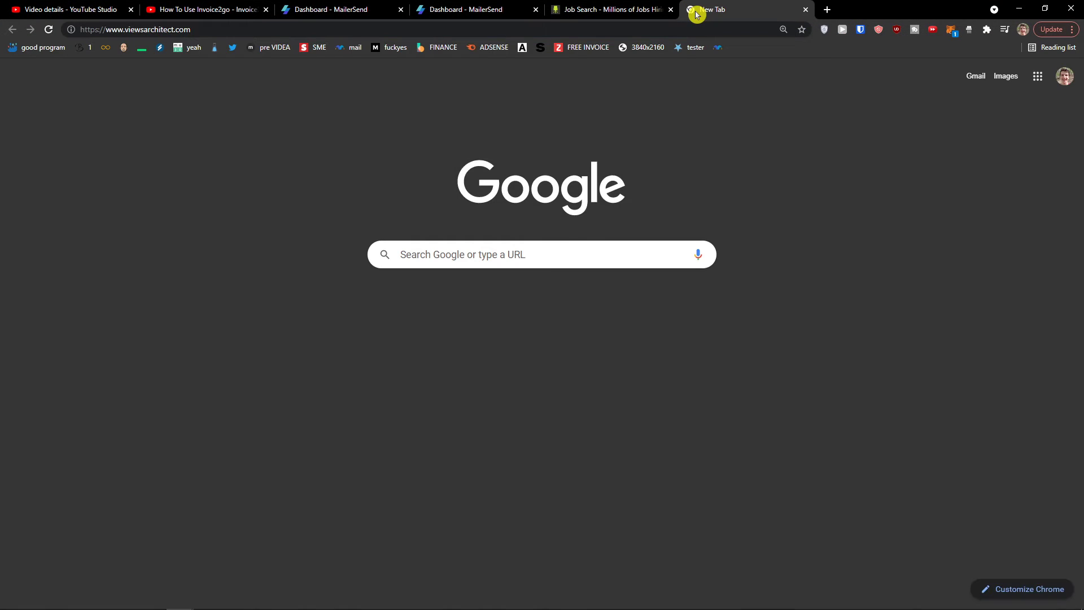
key("Return")
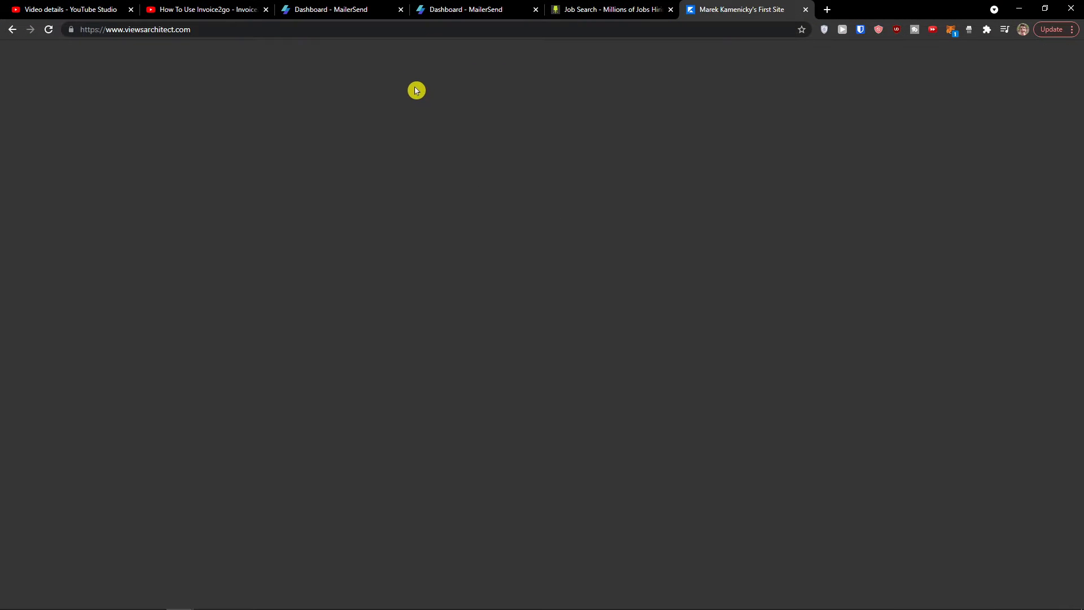
scroll(454, 139, "down", 2)
scroll(446, 137, "down", 2)
scroll(442, 137, "up", 4)
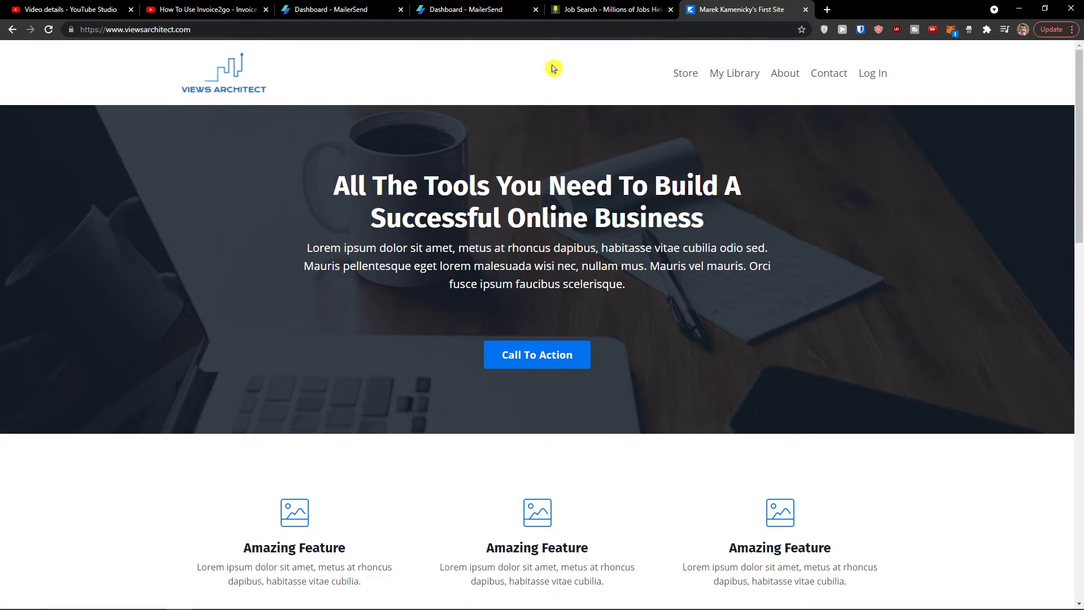
left_click(471, 10)
left_click(638, 395)
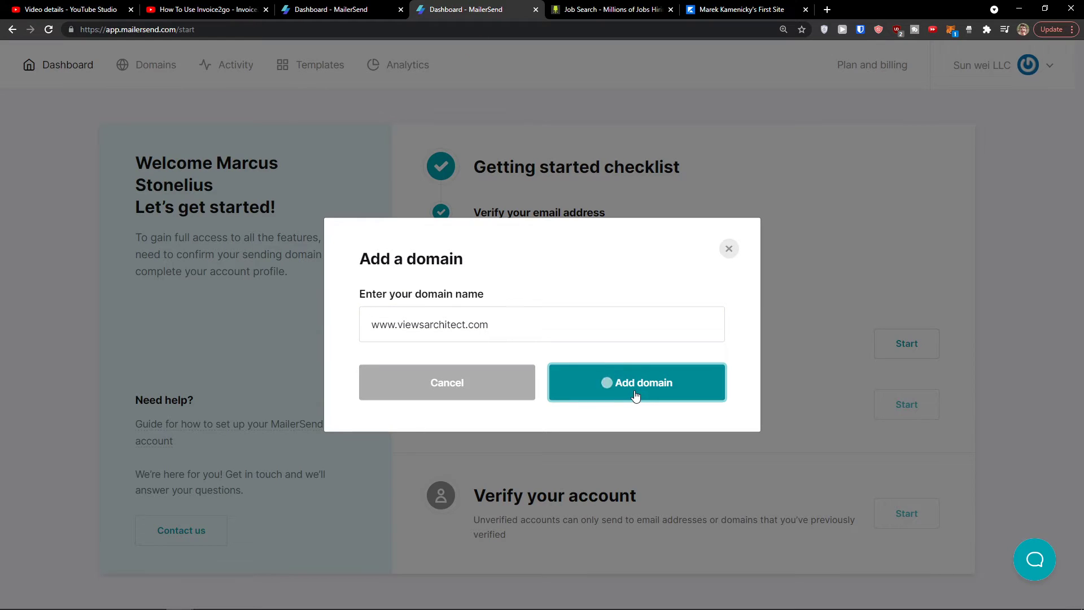
left_click(614, 400)
scroll(624, 428, "down", 1)
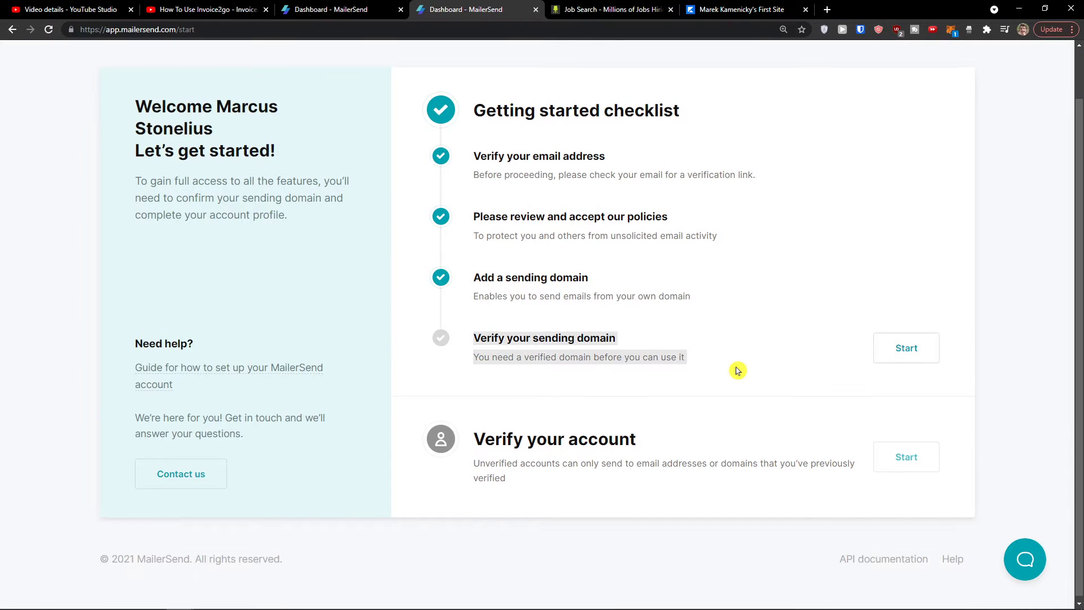
scroll(737, 371, "up", 1)
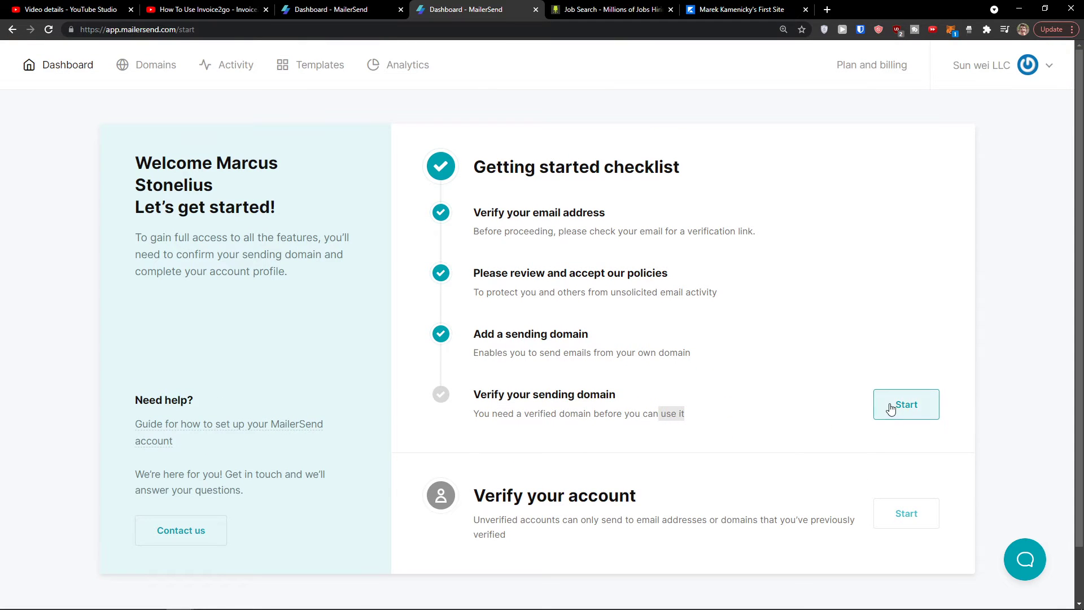
Step: Open the domain verification details and review the SPF, DKIM and Return-path DNS records
left_click(891, 408)
scroll(644, 366, "down", 1)
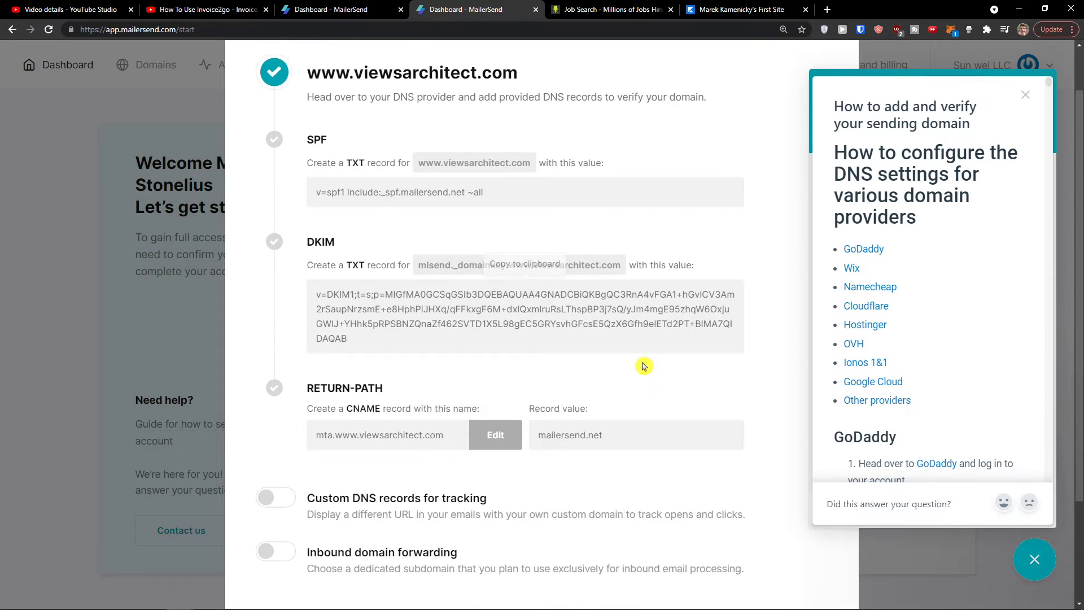
scroll(644, 366, "down", 3)
scroll(641, 367, "up", 4)
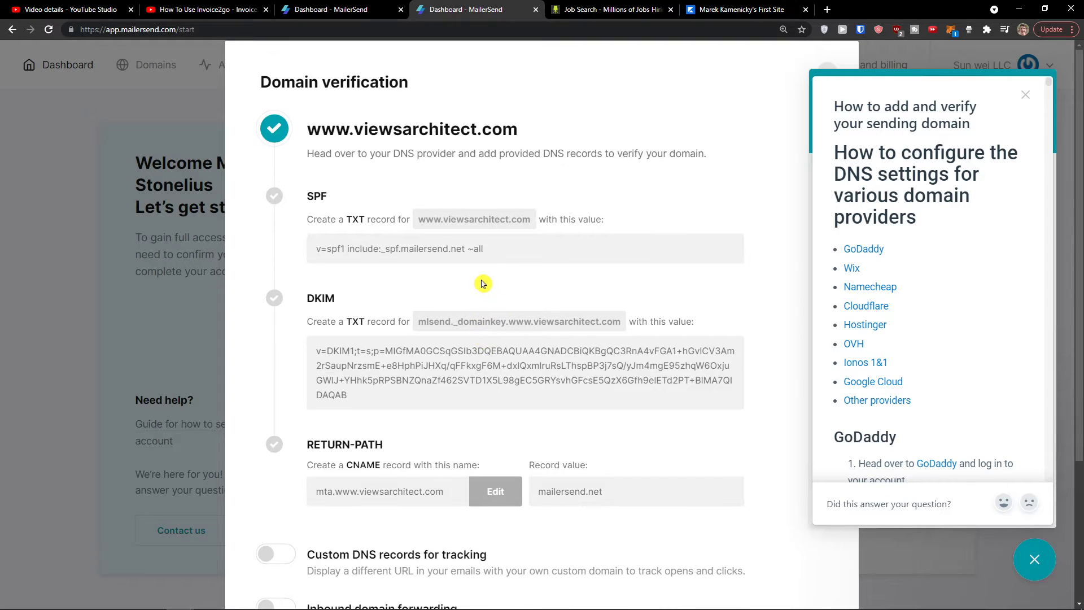
scroll(476, 283, "down", 2)
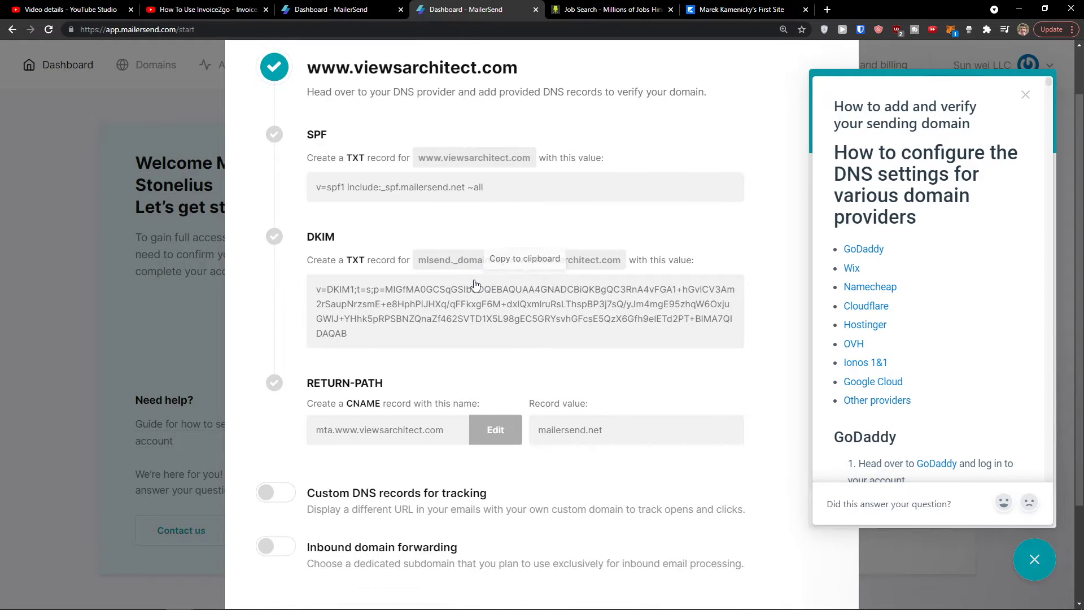
scroll(470, 285, "up", 2)
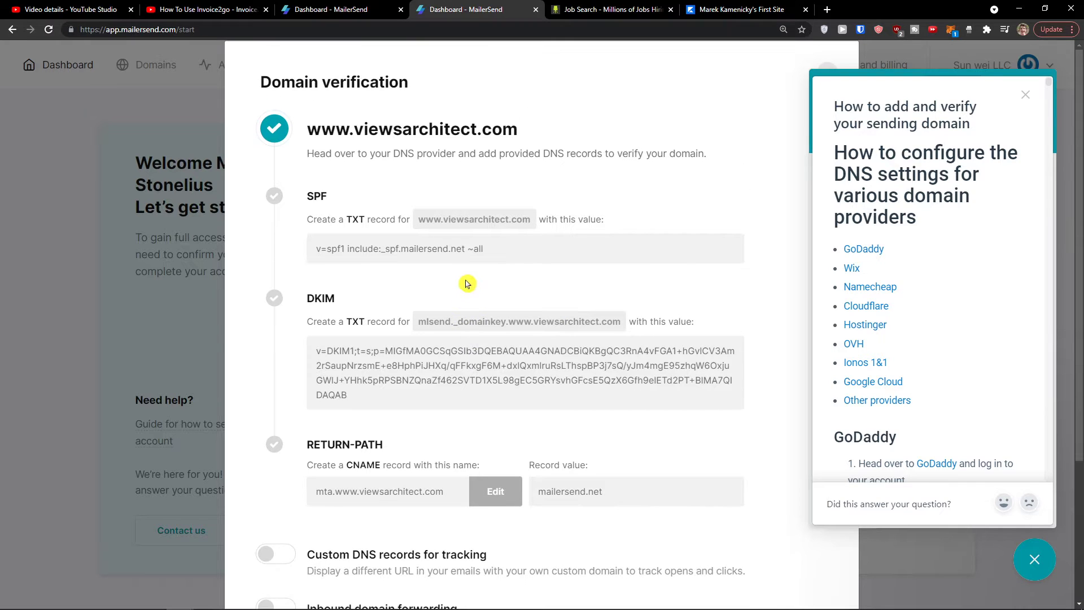
left_click_drag(849, 146, 933, 224)
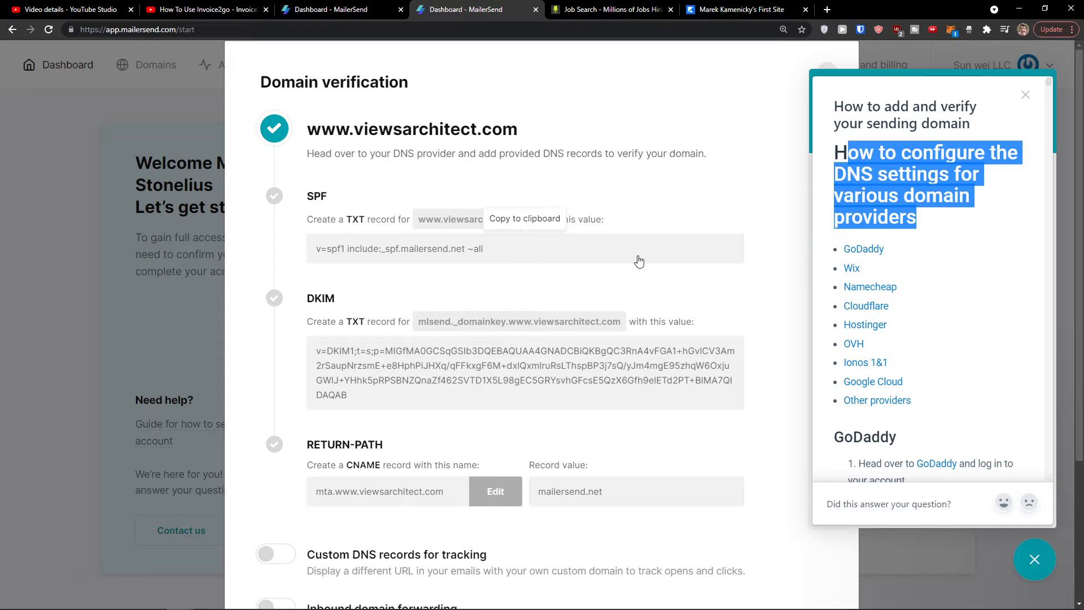
scroll(927, 288, "down", 1)
scroll(848, 264, "up", 1)
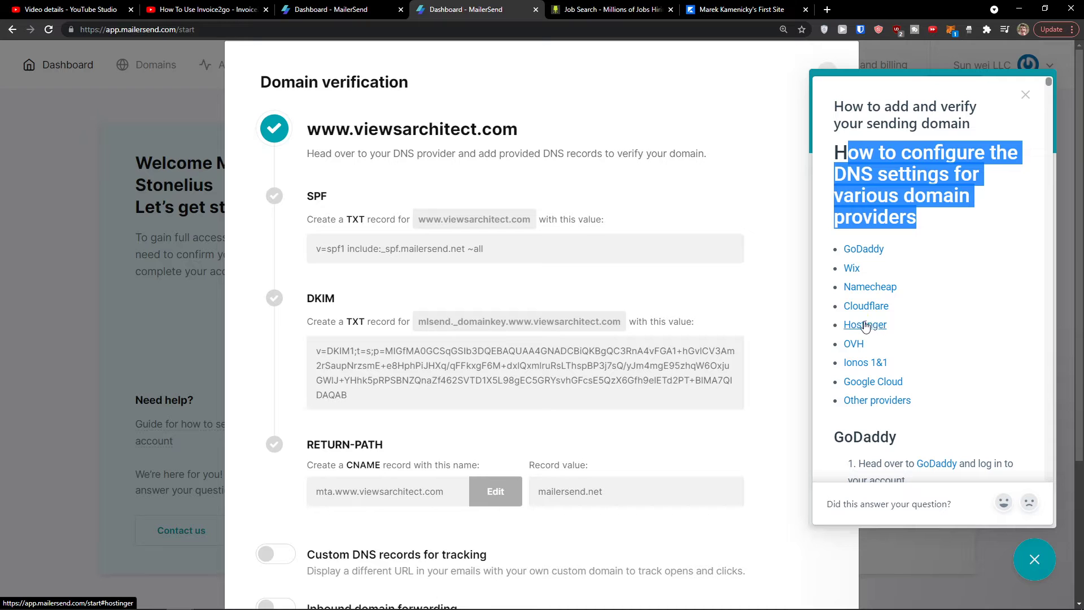
scroll(841, 345, "down", 6)
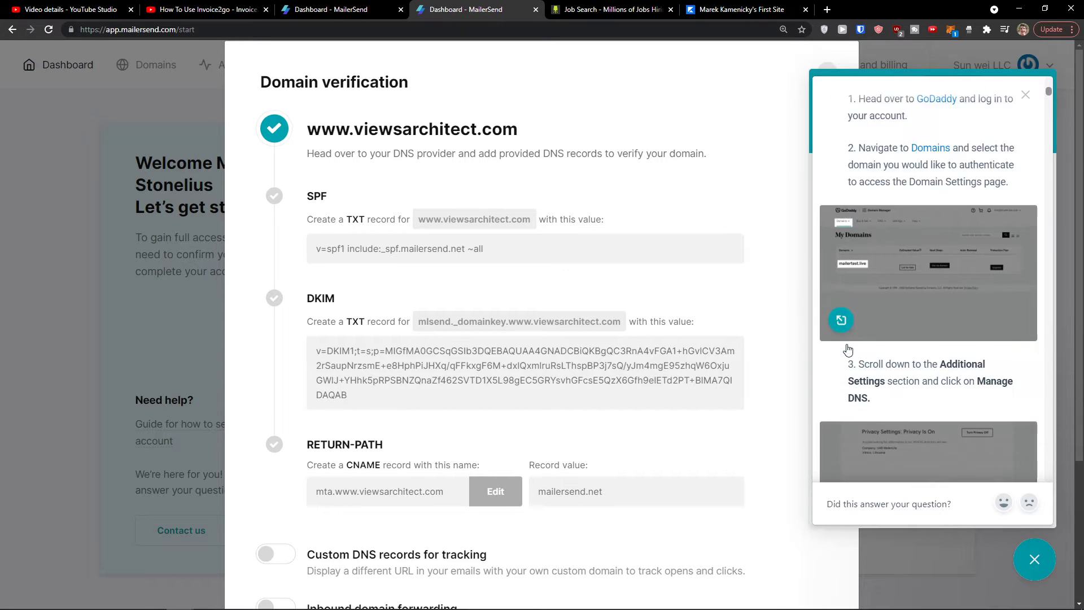
scroll(848, 350, "down", 5)
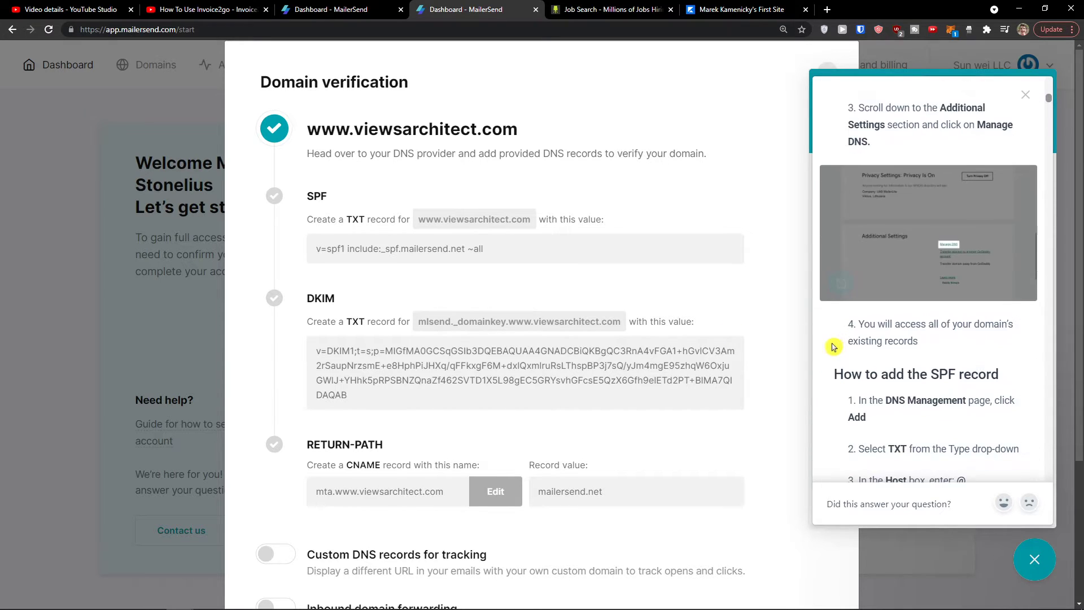
scroll(833, 347, "down", 4)
scroll(834, 346, "up", 10)
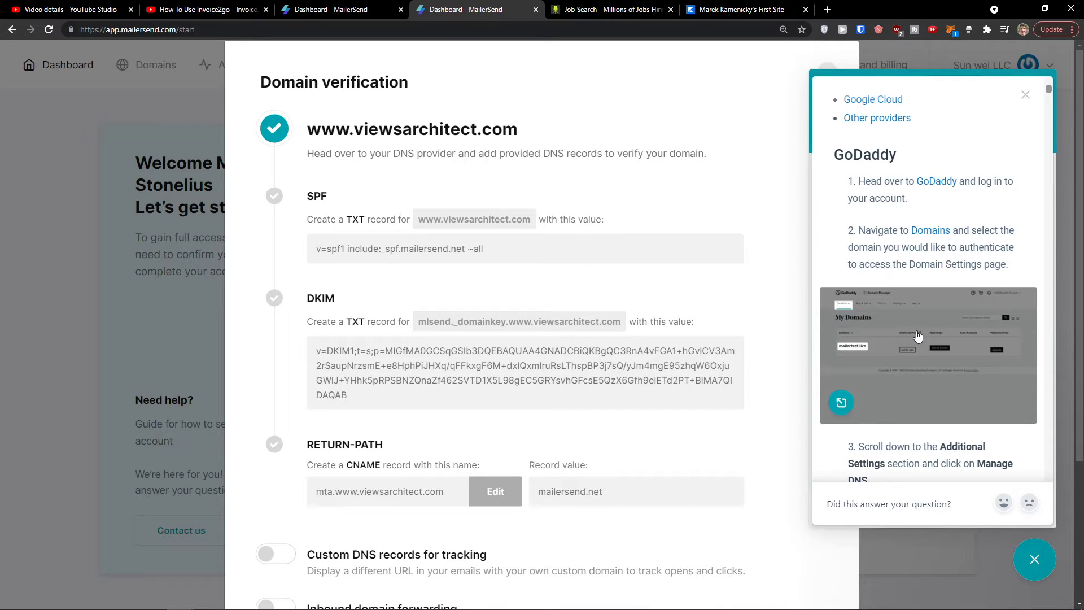
Step: Close the verification window and help panel, then read the note about unverified accounts
left_click(967, 562)
left_click(1014, 101)
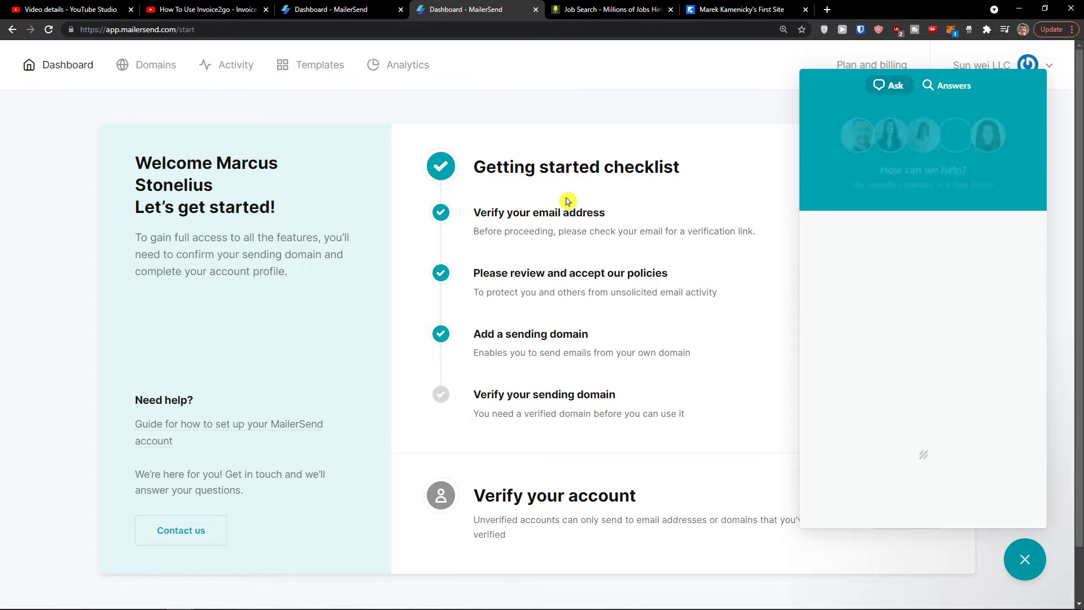
left_click(1024, 558)
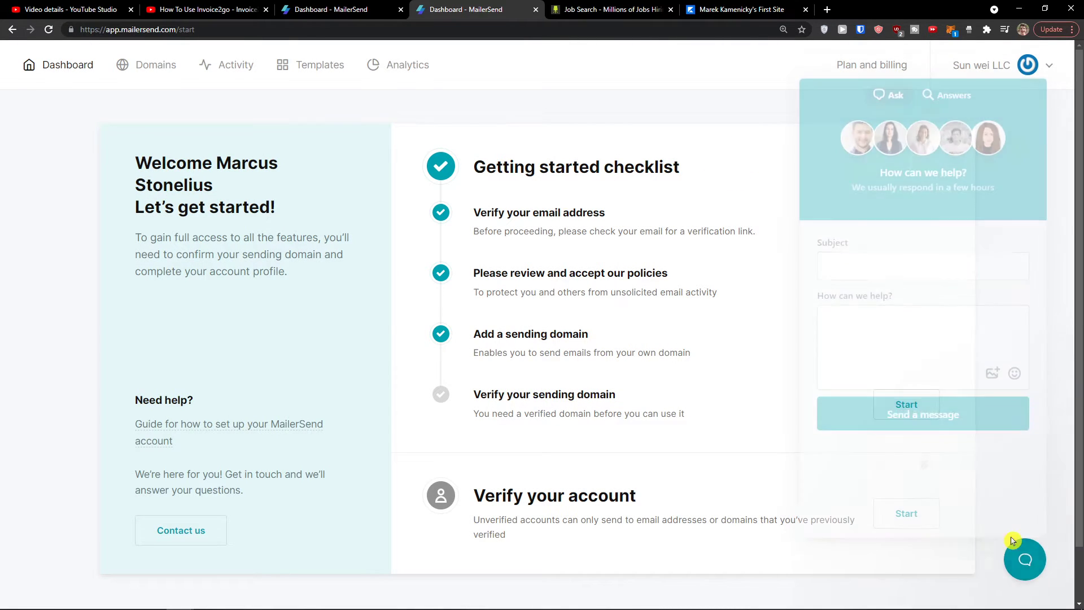
scroll(677, 406, "down", 1)
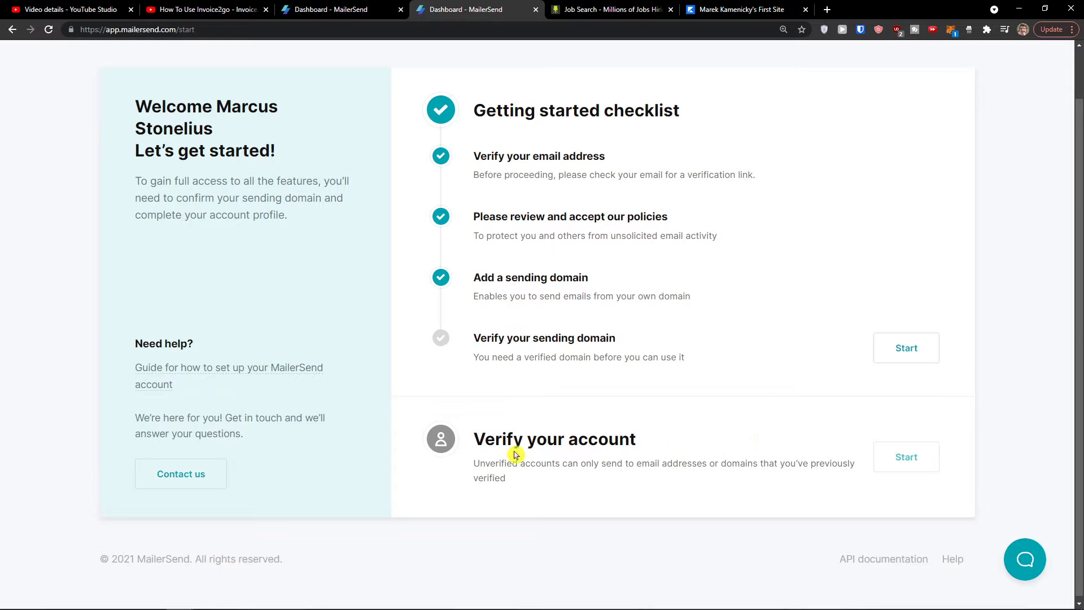
left_click_drag(520, 464, 622, 484)
left_click(908, 462)
scroll(903, 459, "up", 1)
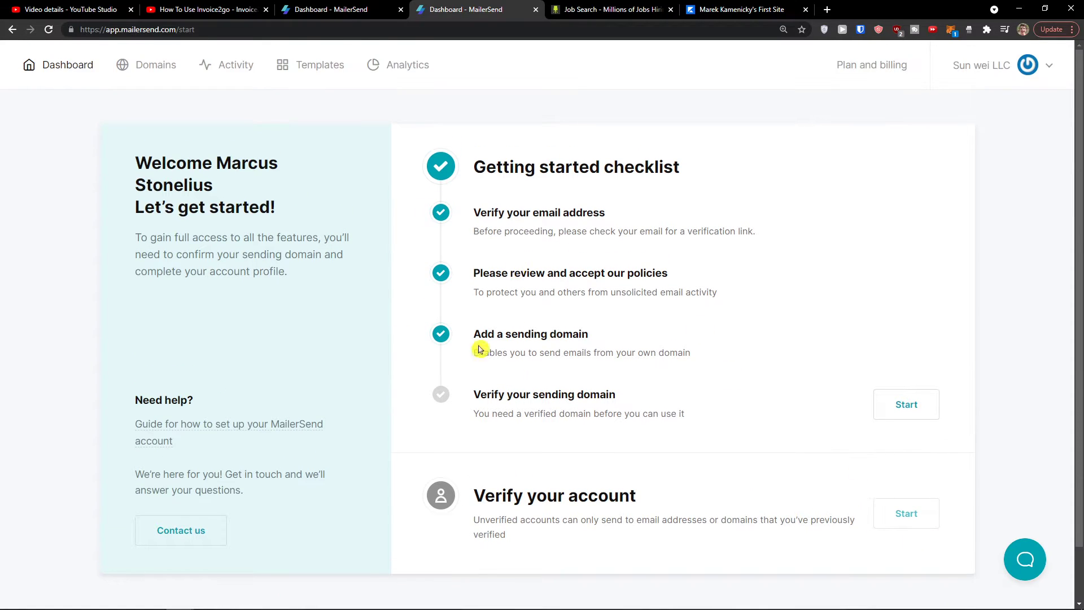
scroll(625, 401, "down", 1)
scroll(602, 389, "up", 1)
Step: Check the Domains page, noting its 0 Processed count
left_click(145, 66)
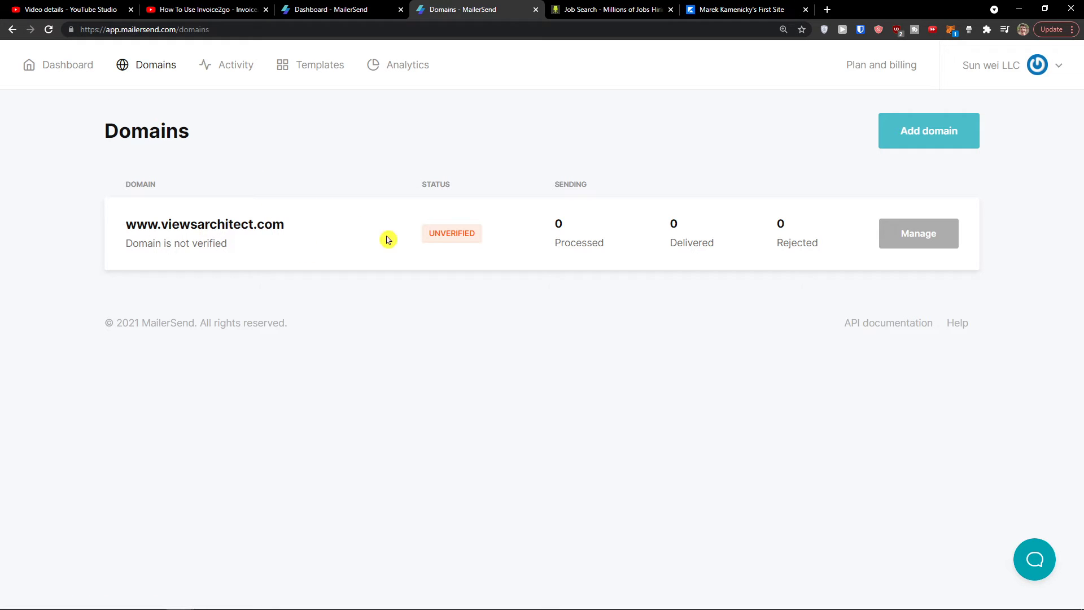
left_click_drag(557, 225, 615, 256)
left_click(612, 256)
mouse_move(899, 141)
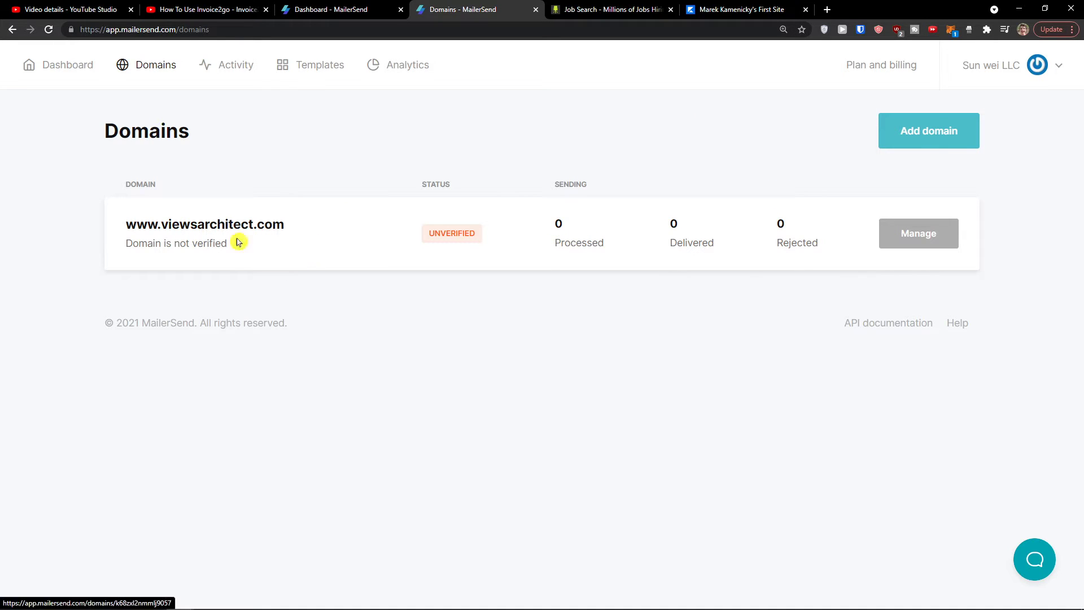
Step: Glance at Activity and Analytics, then choose Create a template on the Templates page
left_click(236, 72)
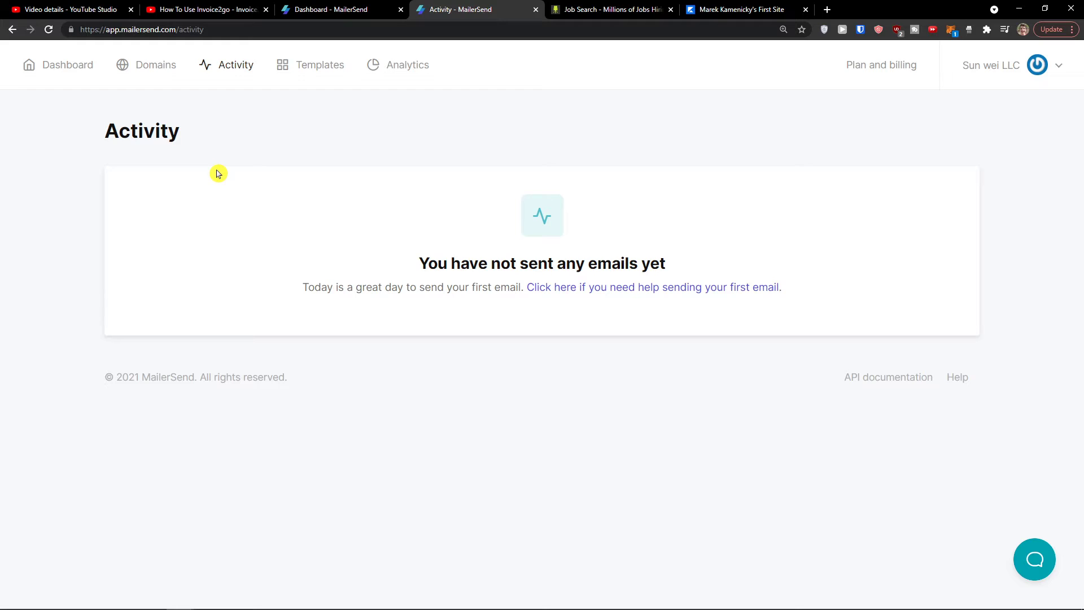
left_click(384, 73)
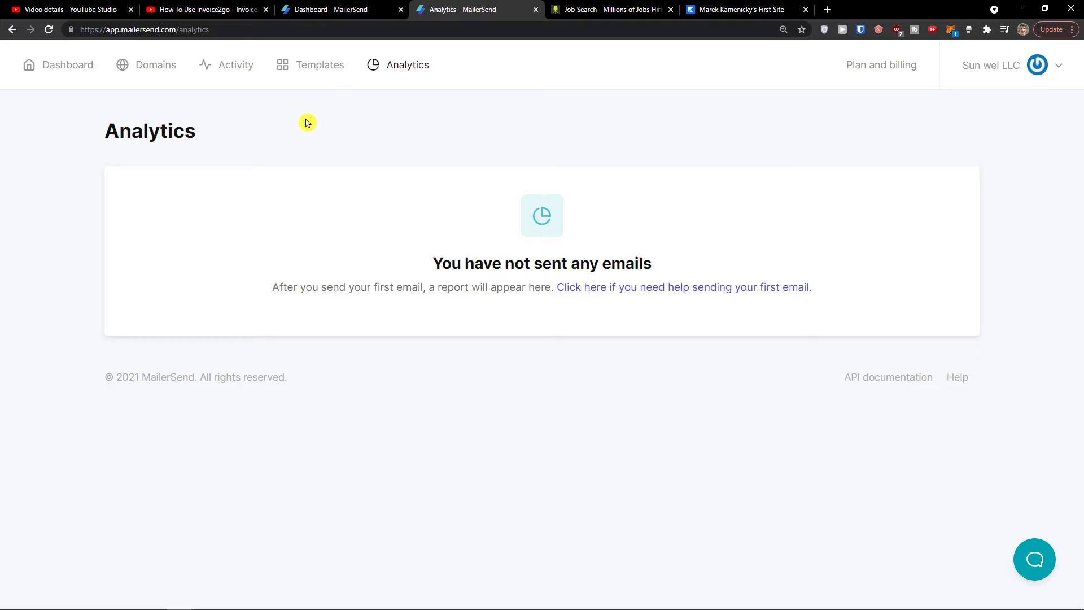
left_click(320, 67)
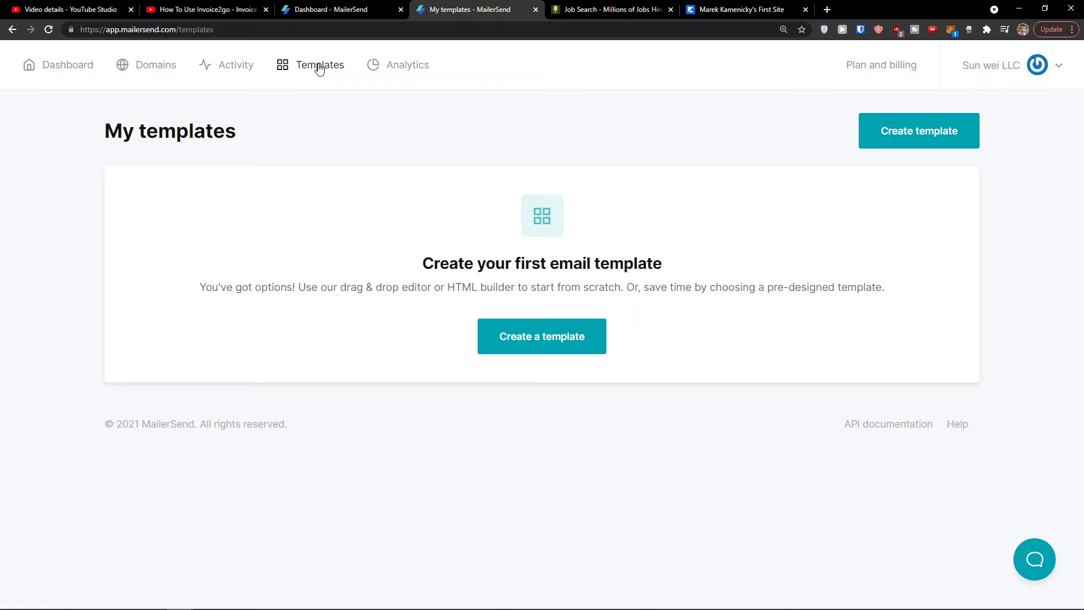
left_click(559, 330)
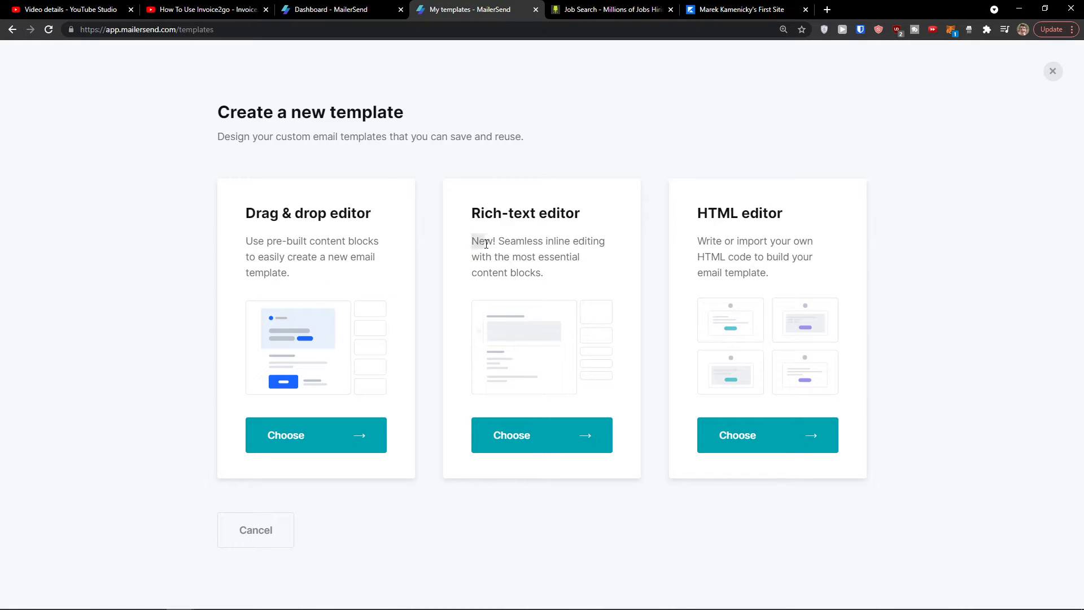
Step: Read the Rich-text editor description, then pick the Drag & drop editor instead
left_click_drag(486, 244, 545, 274)
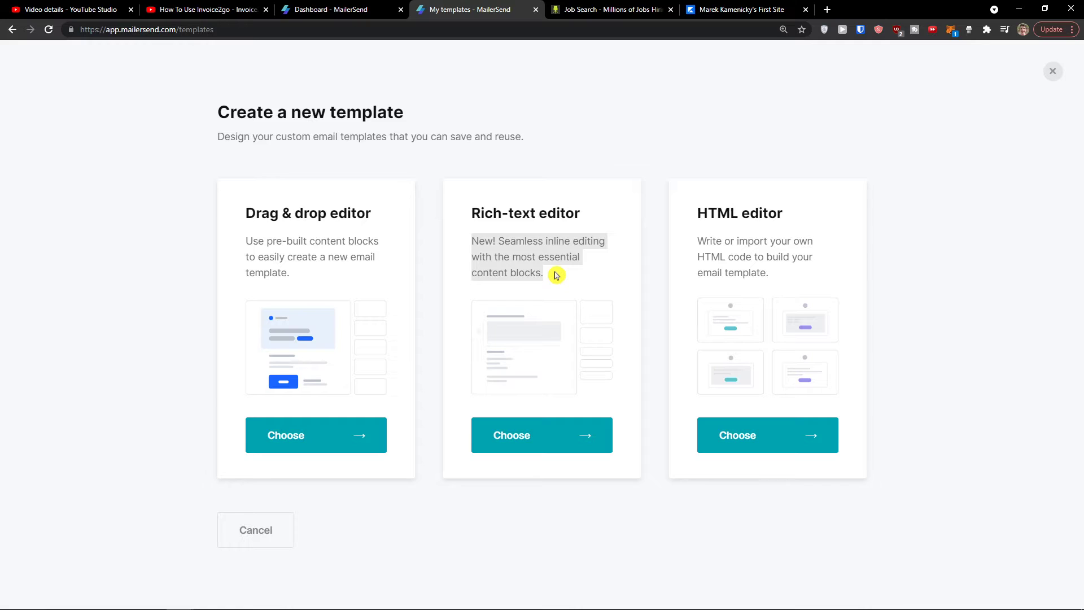
mouse_move(542, 274)
left_mouse_down()
mouse_move(509, 242)
mouse_move(537, 272)
mouse_move(543, 242)
mouse_move(543, 267)
left_mouse_up()
left_click(333, 437)
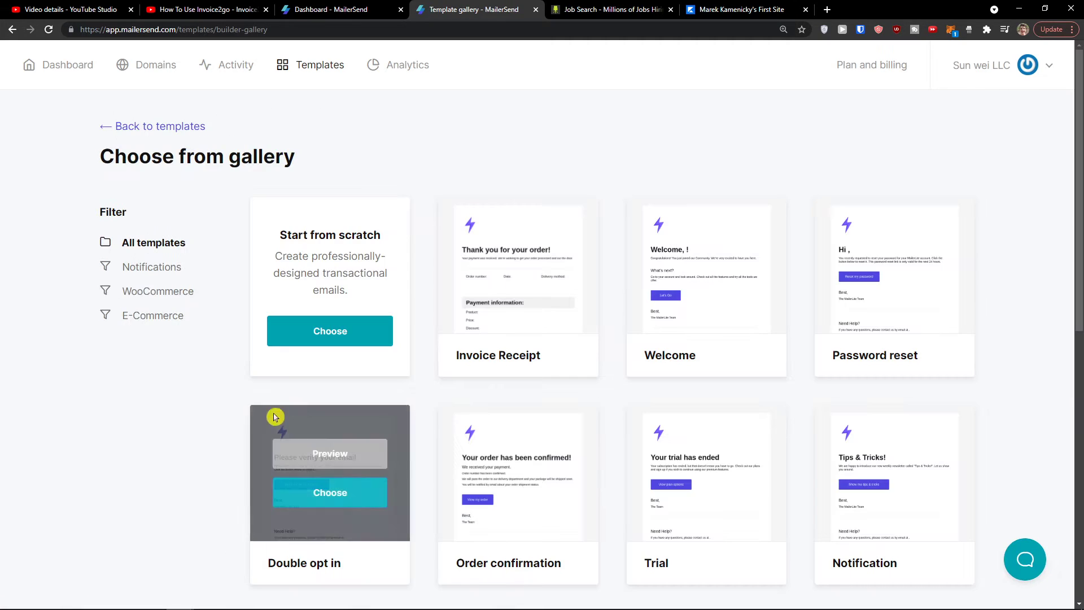
Step: Filter the gallery to WooCommerce templates, then to E-Commerce templates
scroll(237, 418, "down", 2)
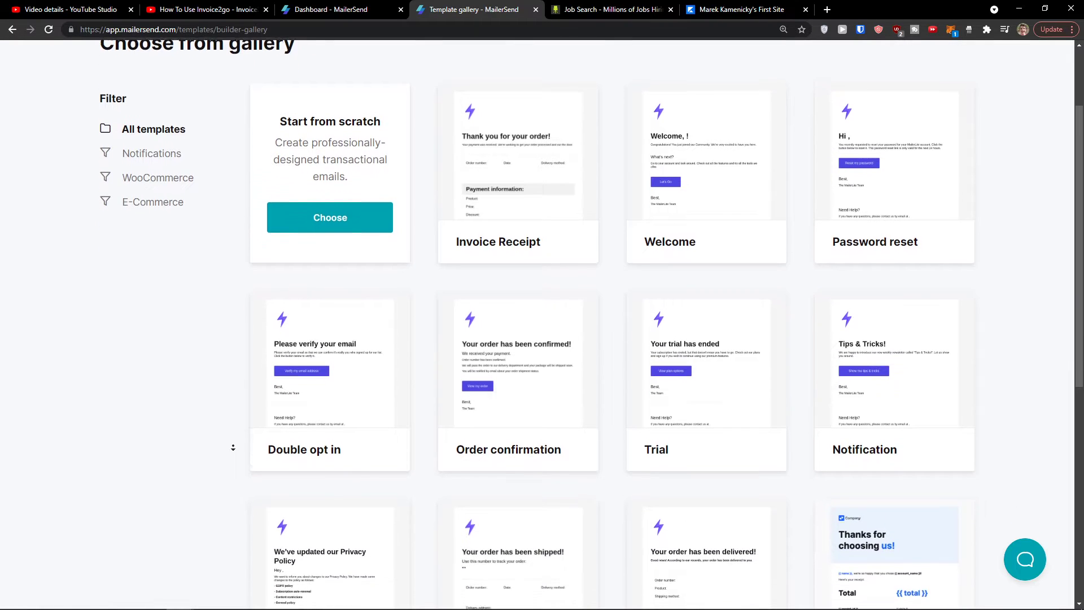
scroll(244, 374, "up", 2)
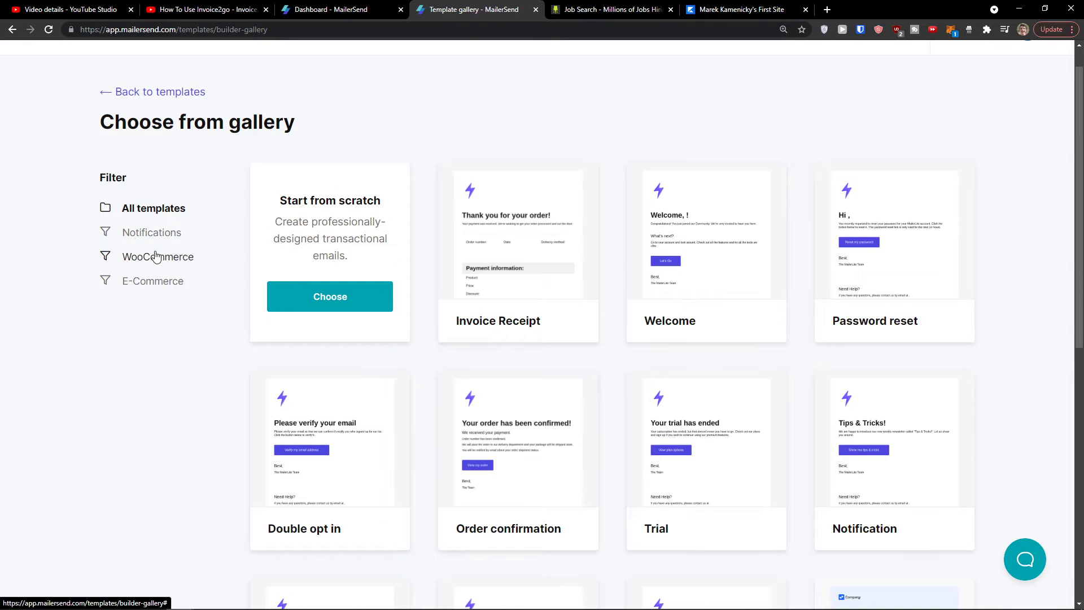
left_click(153, 251)
scroll(238, 344, "down", 1)
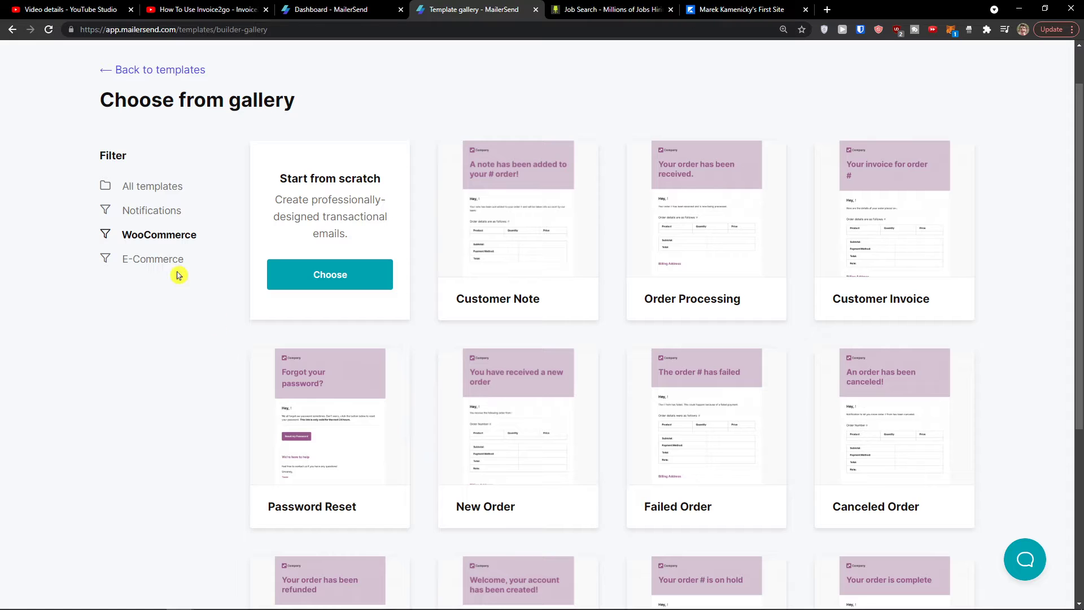
left_click(168, 267)
scroll(220, 336, "down", 2)
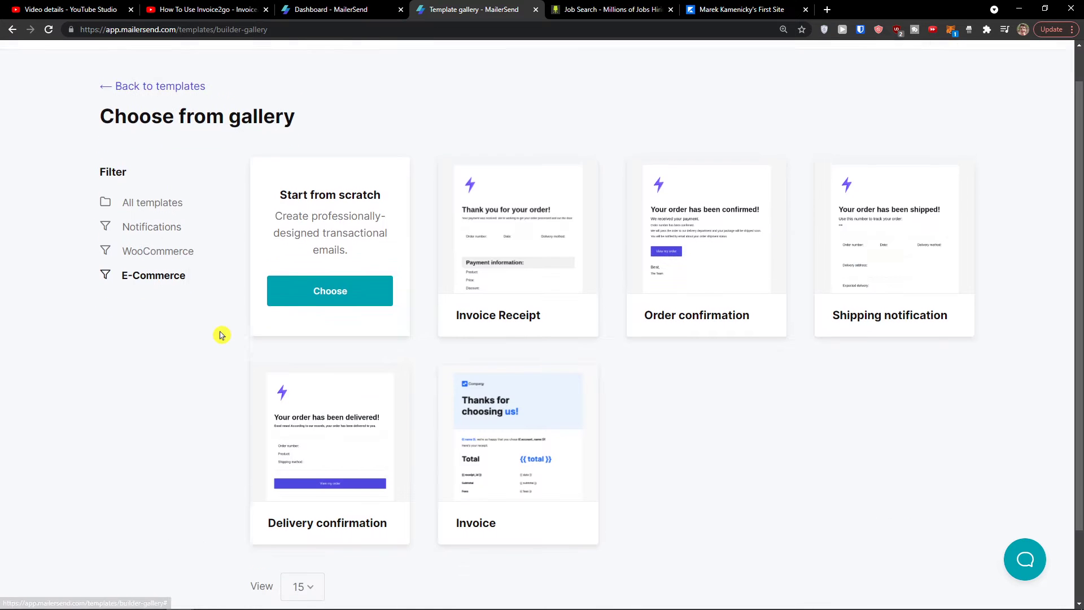
scroll(220, 335, "up", 1)
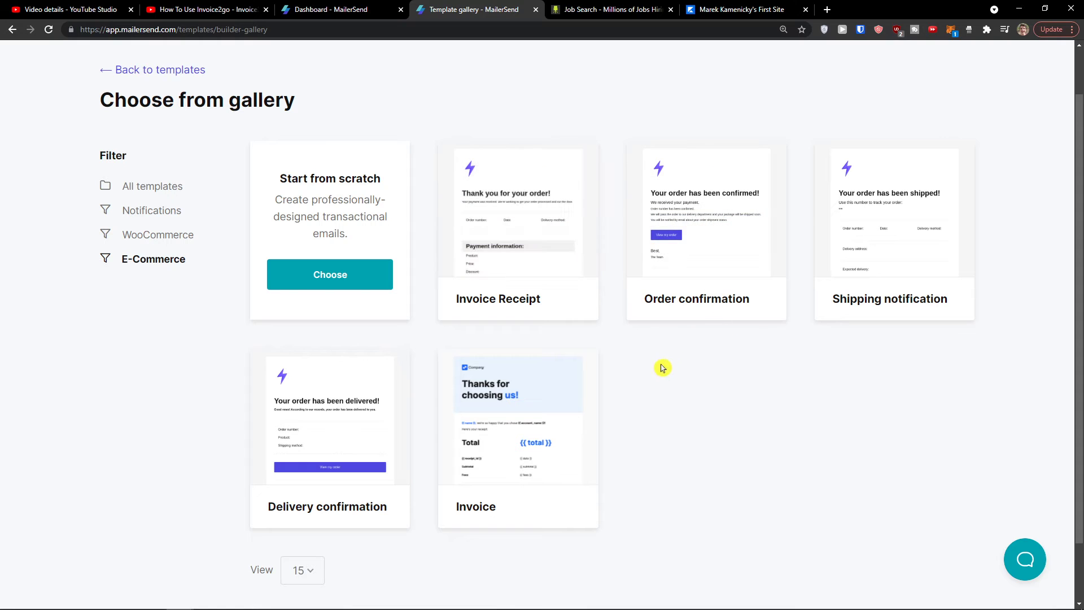
mouse_move(558, 228)
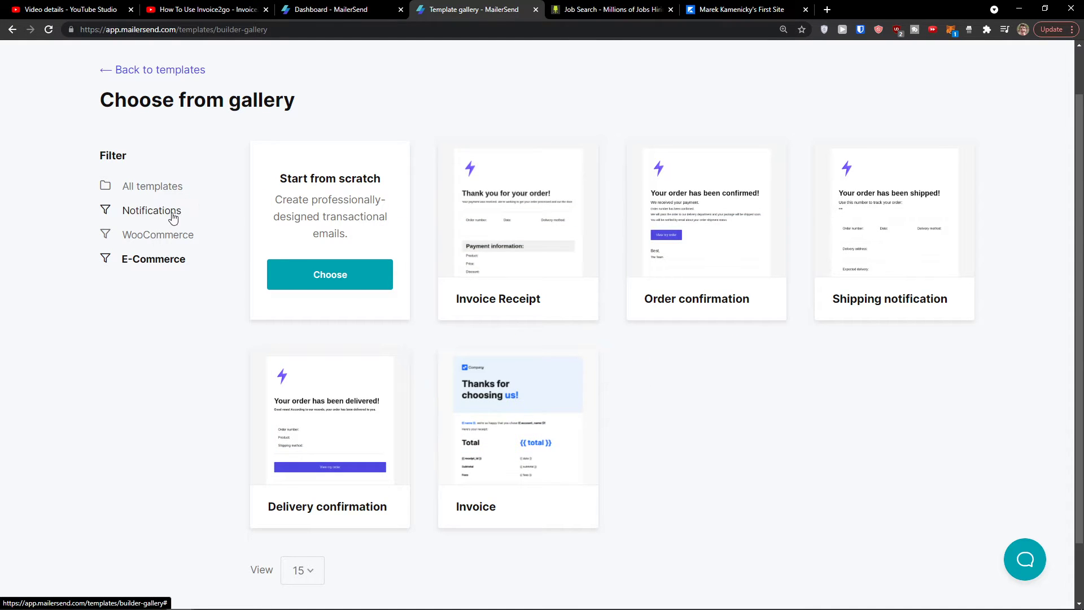
Step: Return to All templates and preview the Welcome design
left_click(164, 188)
mouse_move(545, 268)
scroll(351, 252, "down", 1)
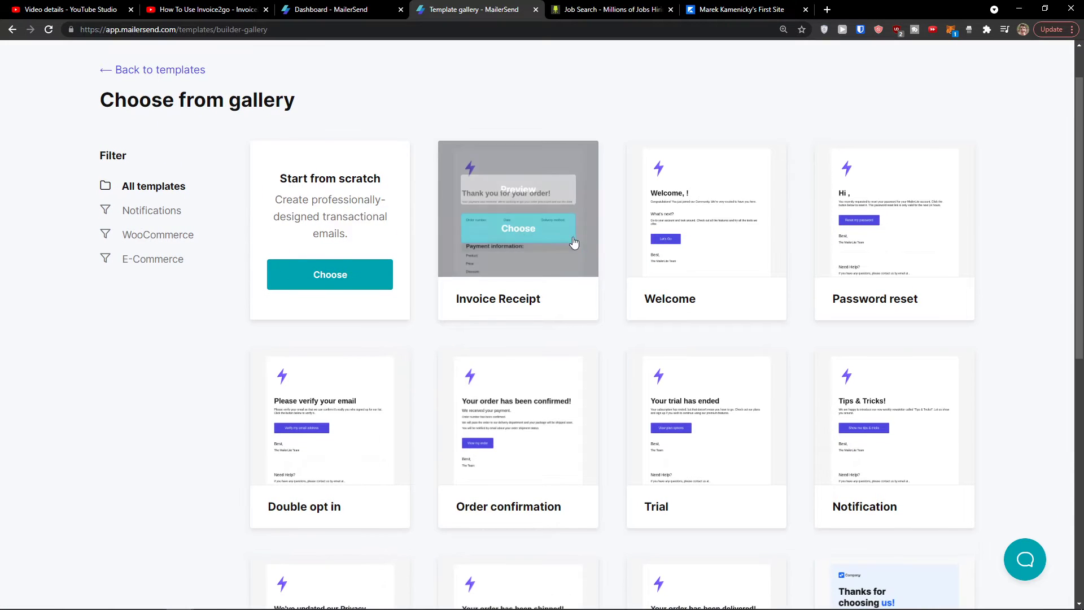
scroll(660, 257, "down", 1)
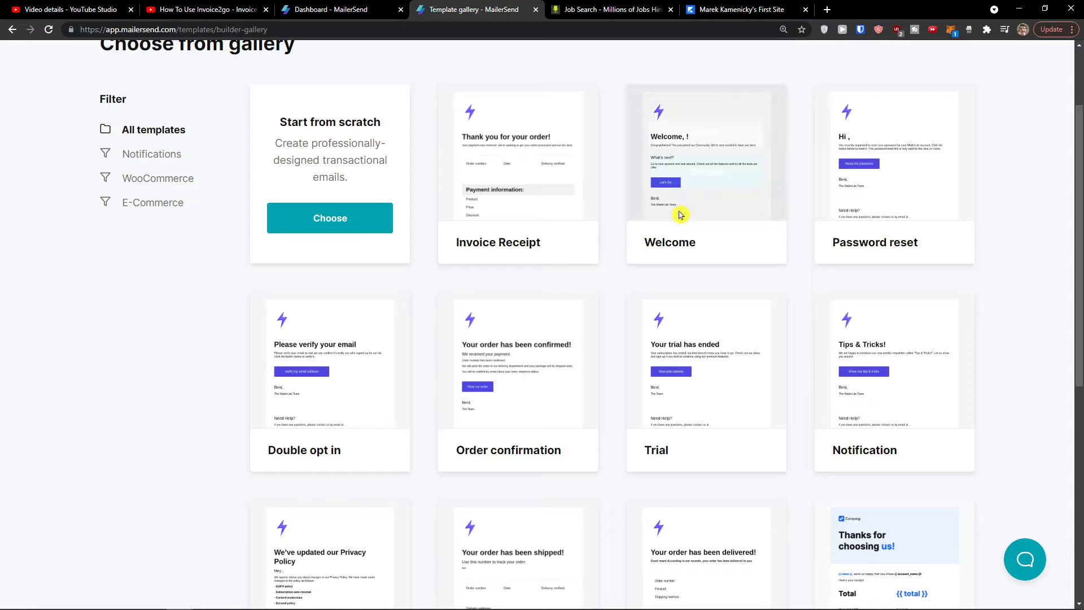
scroll(666, 215, "up", 2)
scroll(618, 242, "up", 2)
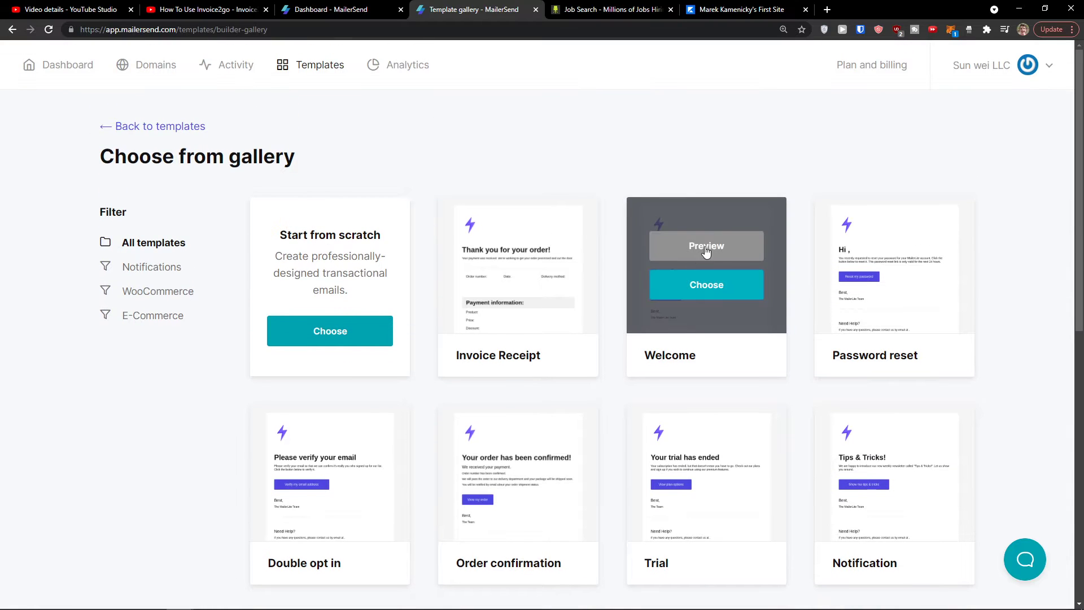
left_click(710, 244)
Step: View the Welcome email in mobile and tablet layouts, then choose it as the starting design
scroll(571, 283, "down", 5)
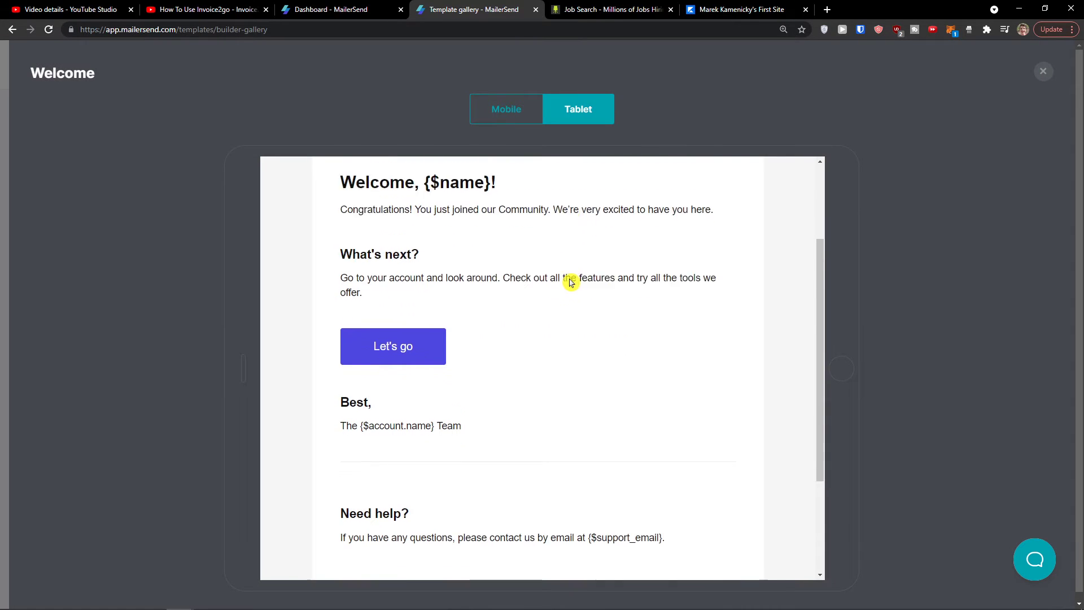
left_click(515, 115)
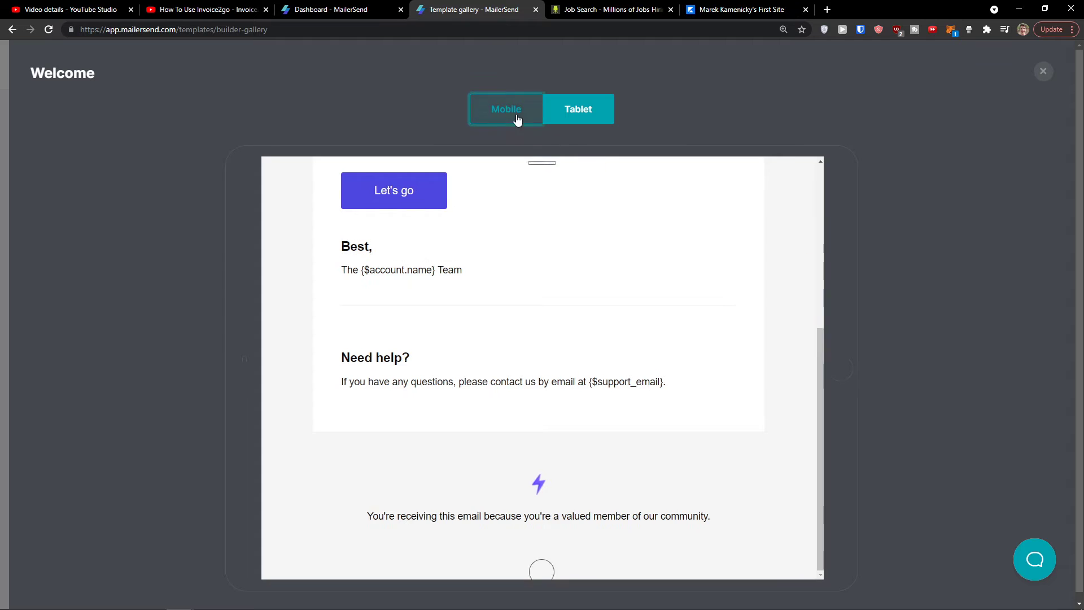
left_click(580, 111)
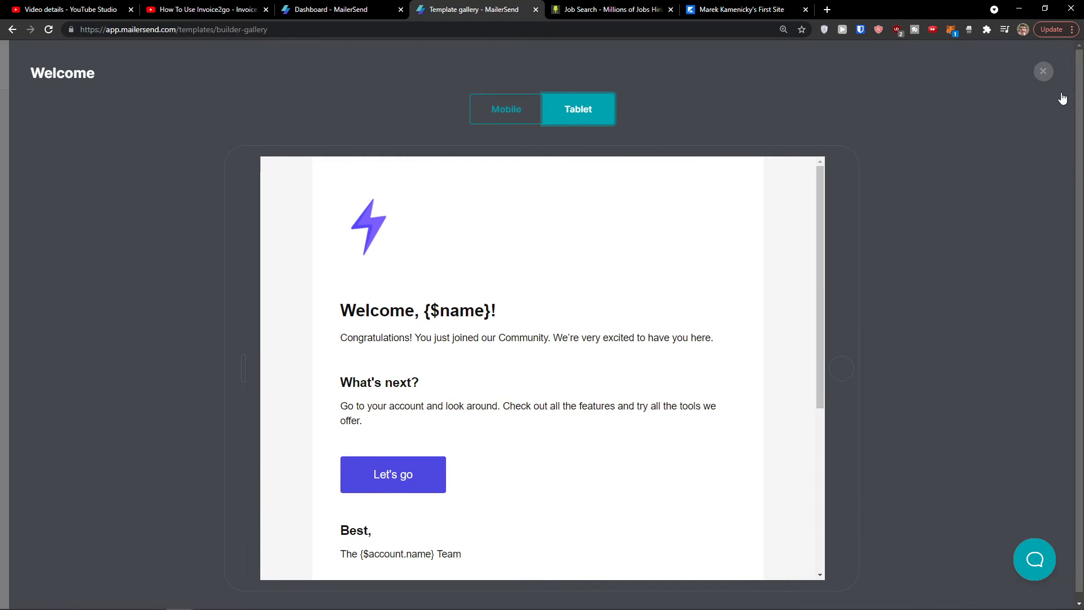
left_click(1044, 72)
mouse_move(638, 275)
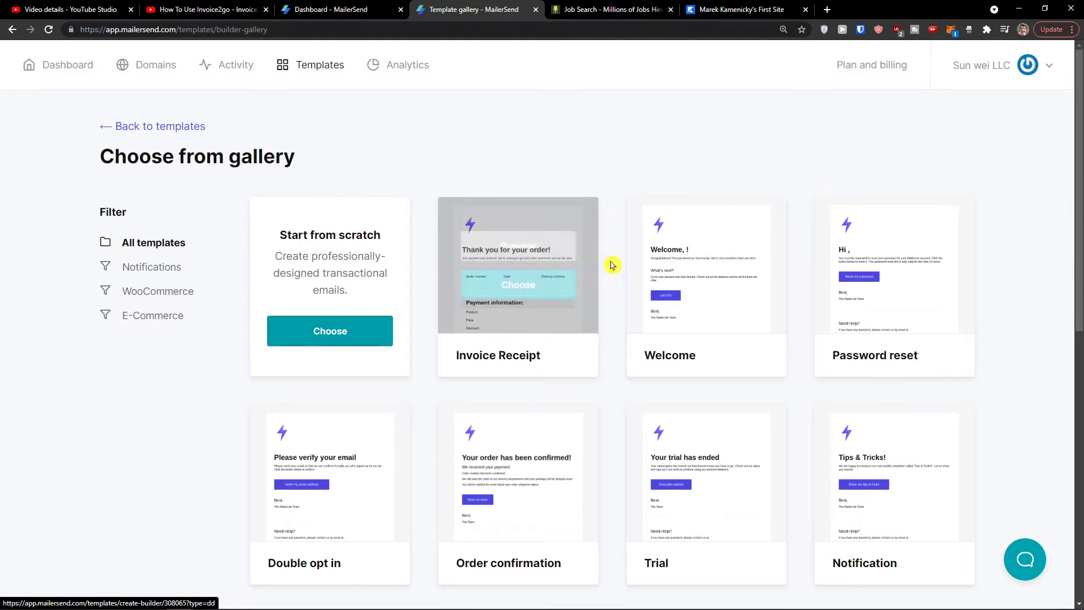
left_click(703, 289)
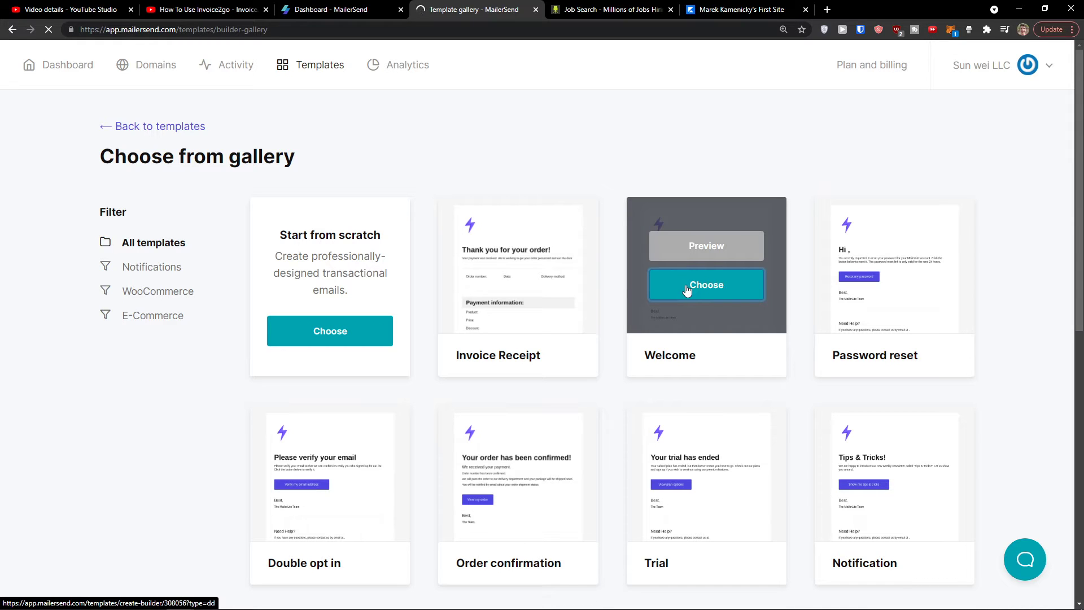
left_click(684, 288)
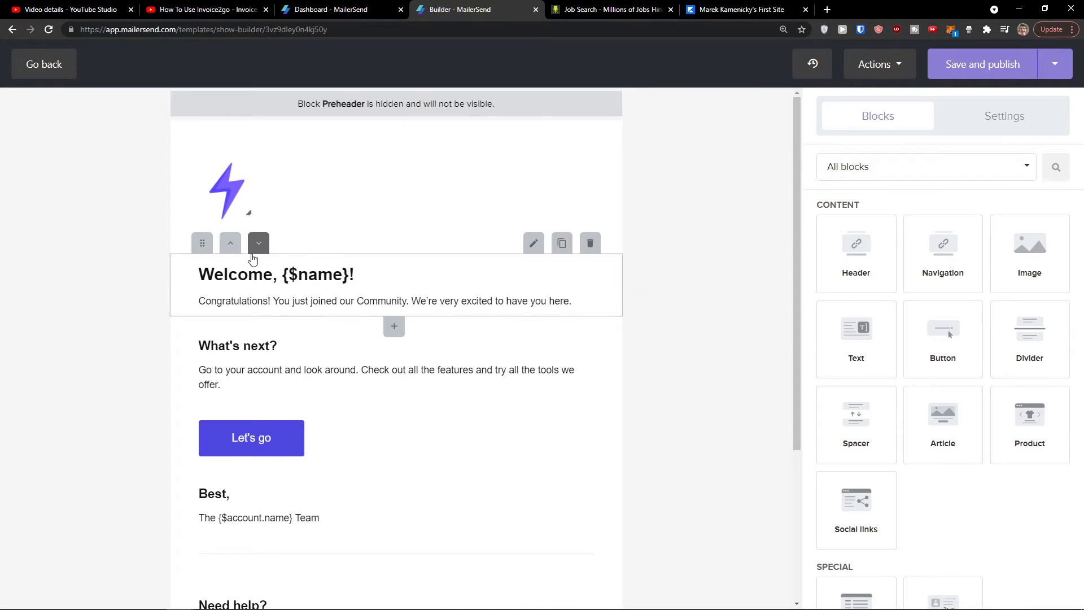
mouse_move(202, 244)
left_mouse_down()
mouse_move(212, 257)
mouse_move(194, 339)
mouse_move(206, 249)
left_mouse_up()
left_click_drag(207, 315, 199, 342)
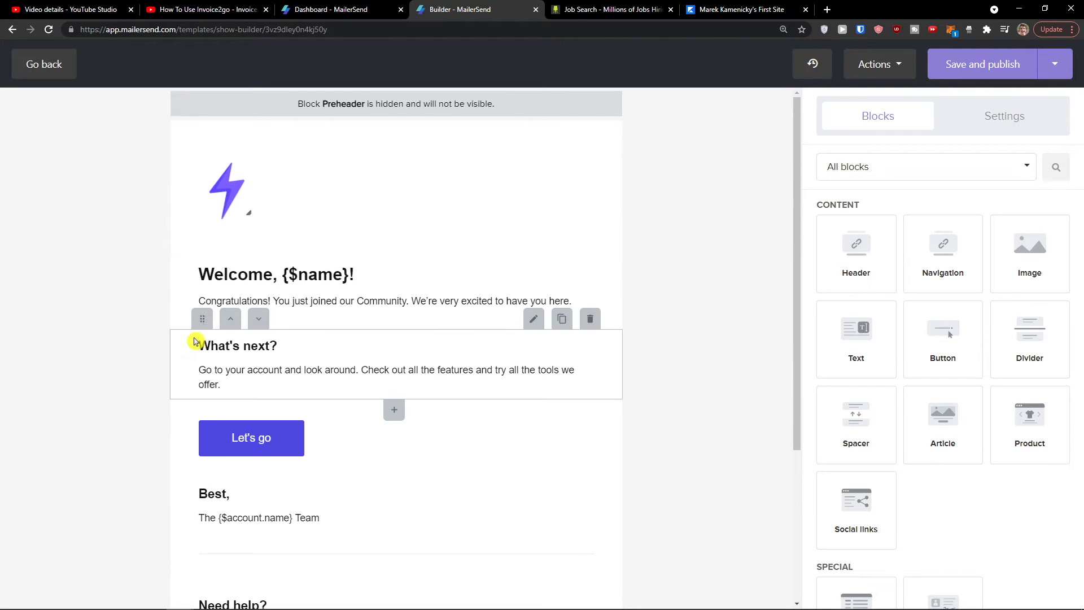
left_click(235, 323)
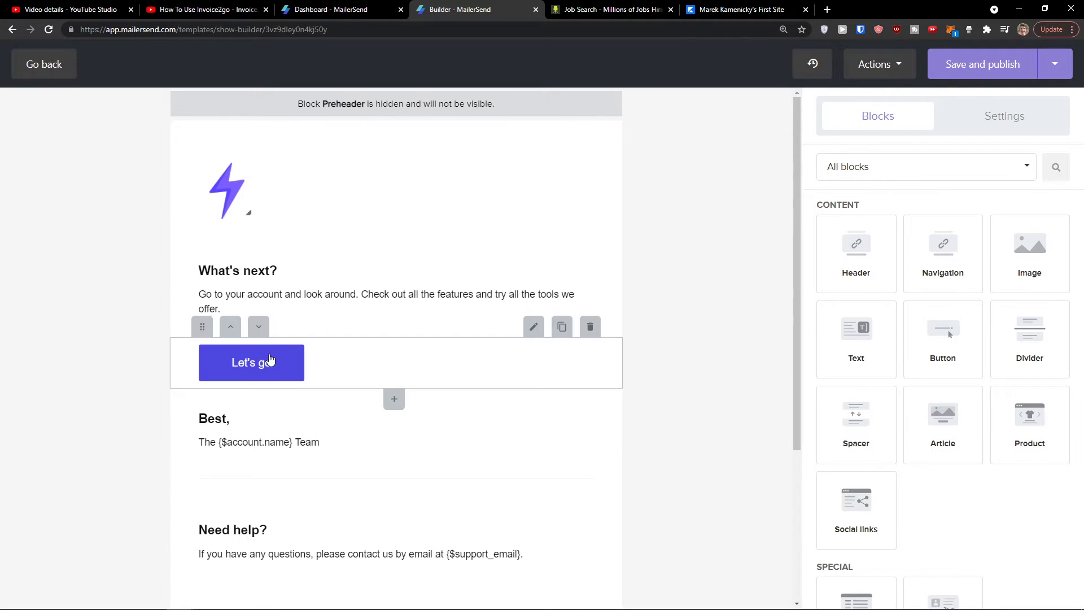
left_click(258, 242)
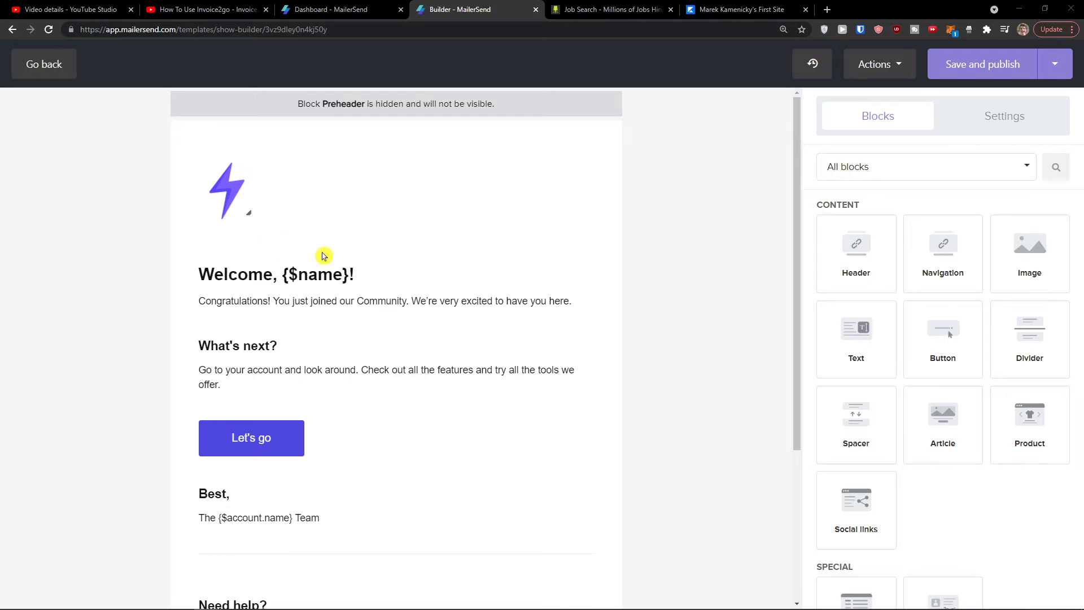
scroll(875, 234, "down", 1)
scroll(842, 242, "up", 1)
left_click_drag(875, 242, 374, 183)
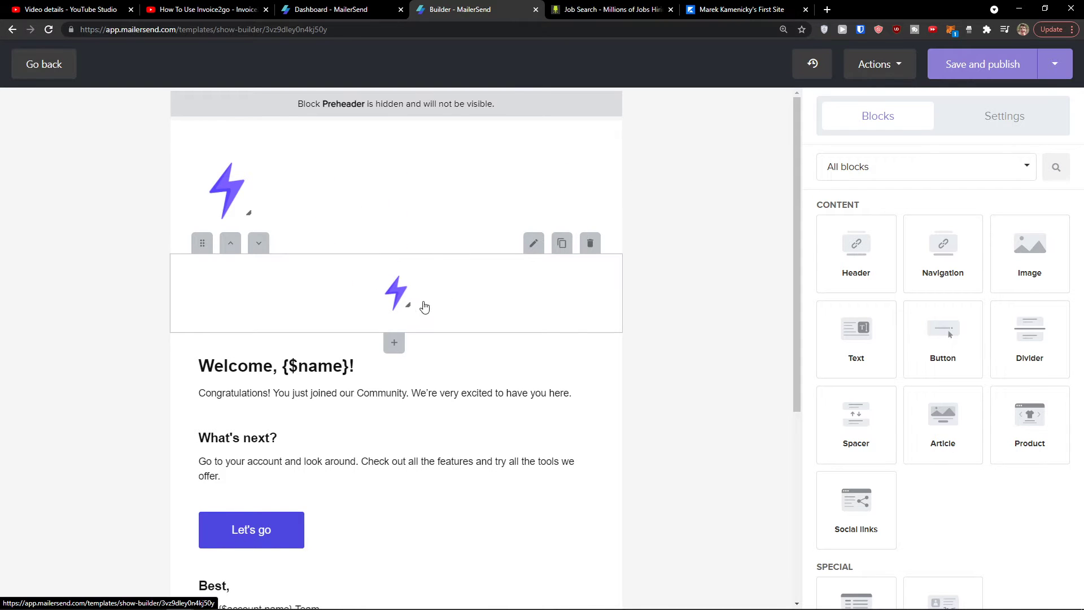
left_click(590, 243)
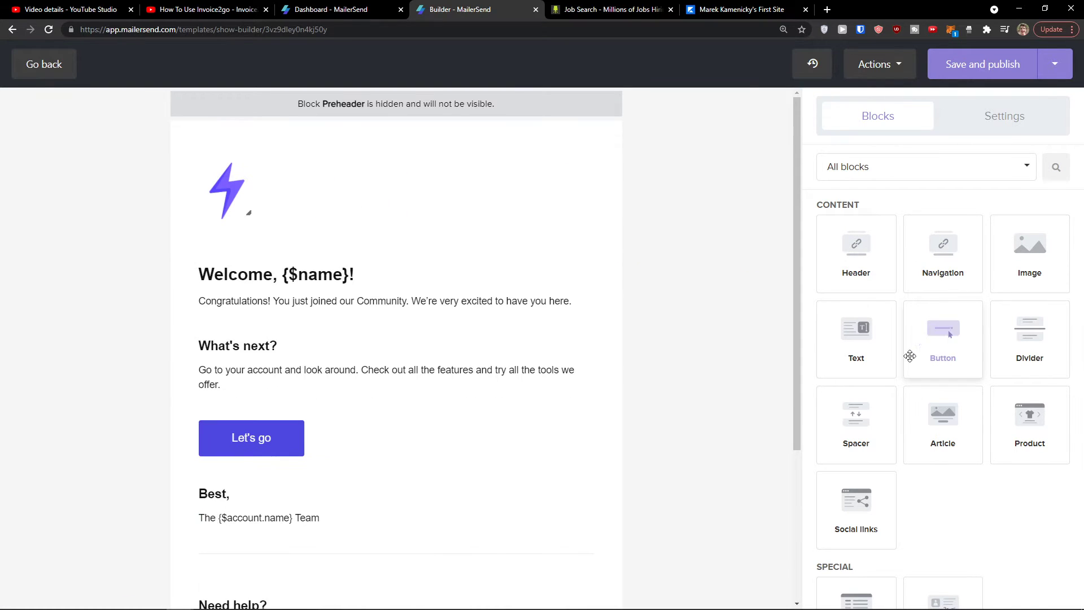
Step: Open the Let's go button editor and close it without changes
scroll(347, 373, "down", 1)
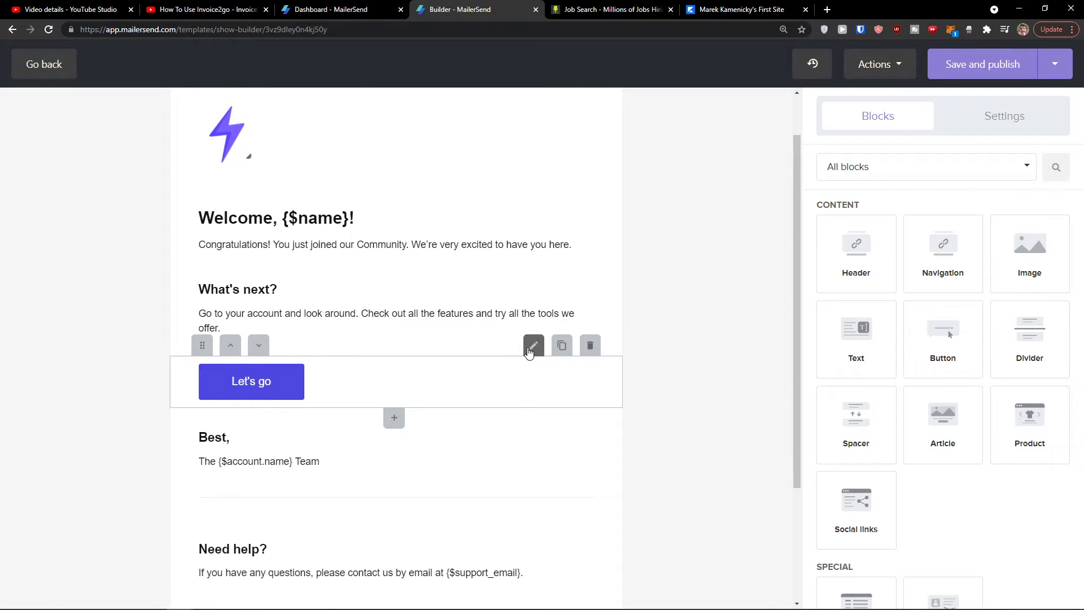
left_click(534, 345)
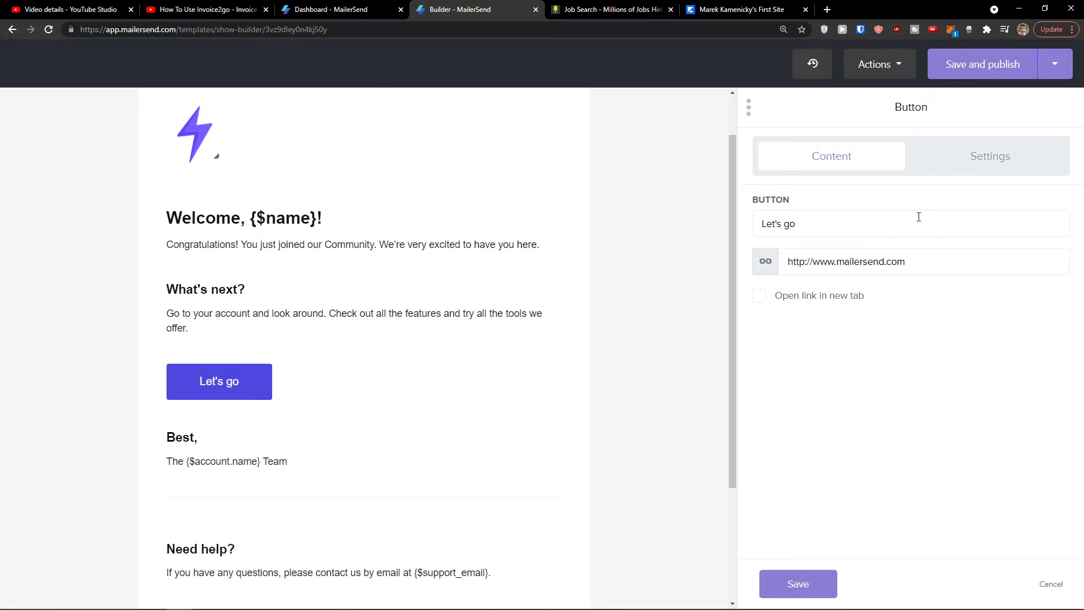
left_click(1050, 585)
Step: Drop a new Button block below Let's go and show its Settings tab
left_click_drag(954, 341, 390, 442)
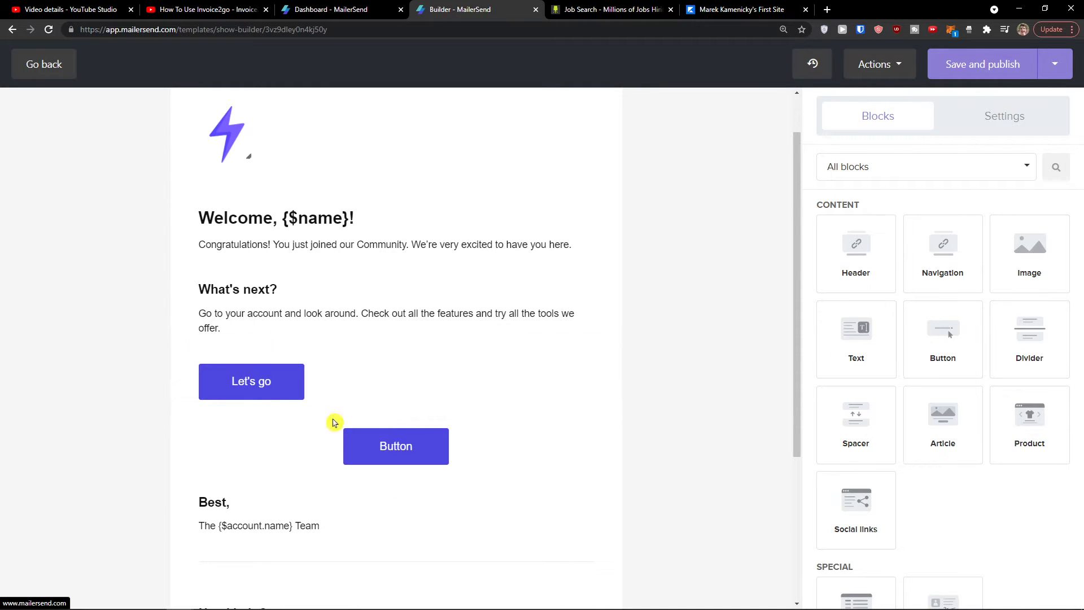
left_click(409, 444)
left_click(409, 445)
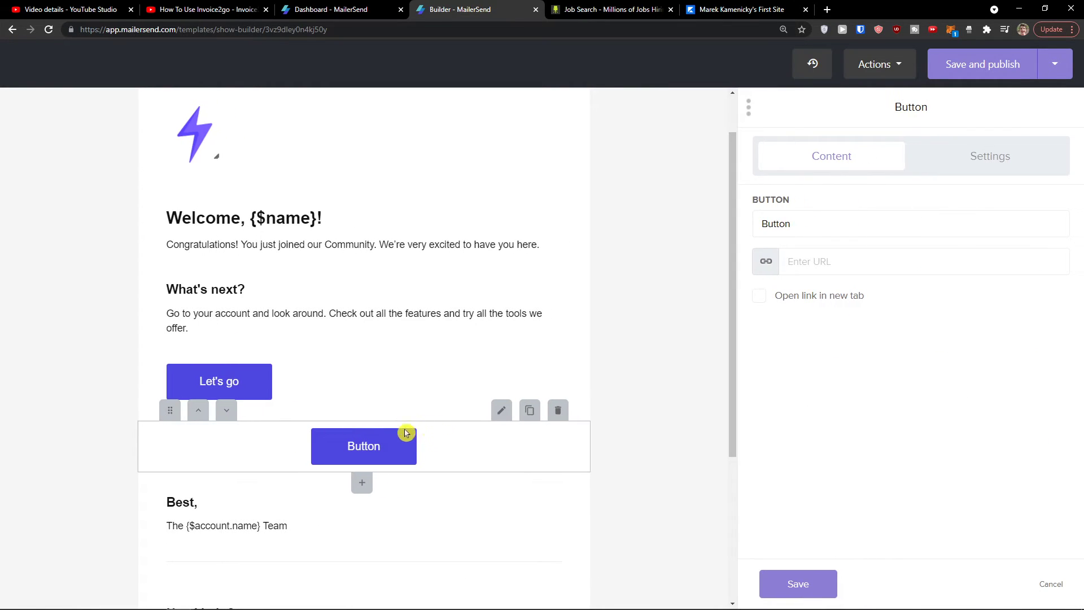
left_click(1006, 159)
mouse_move(811, 218)
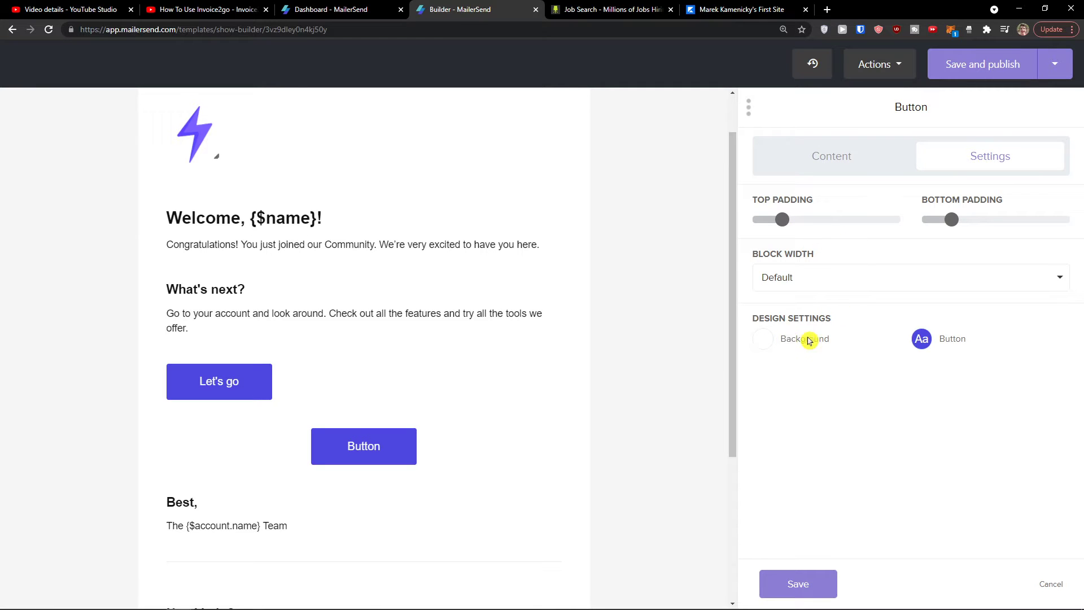
Step: Try an edge-to-edge width on the button block, then return it to Default width
left_click(922, 340)
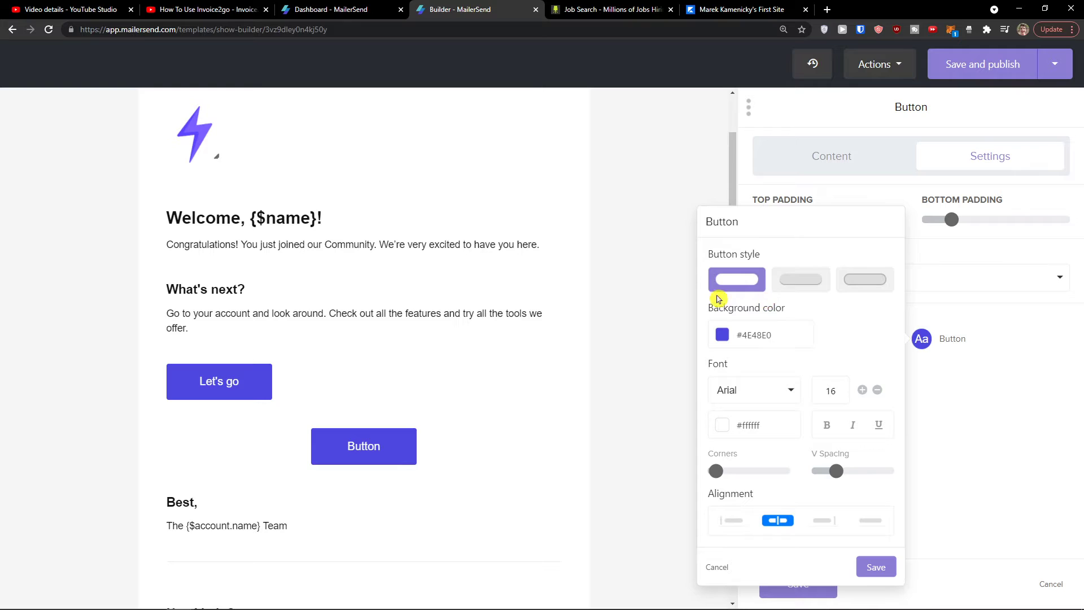
left_click(1005, 407)
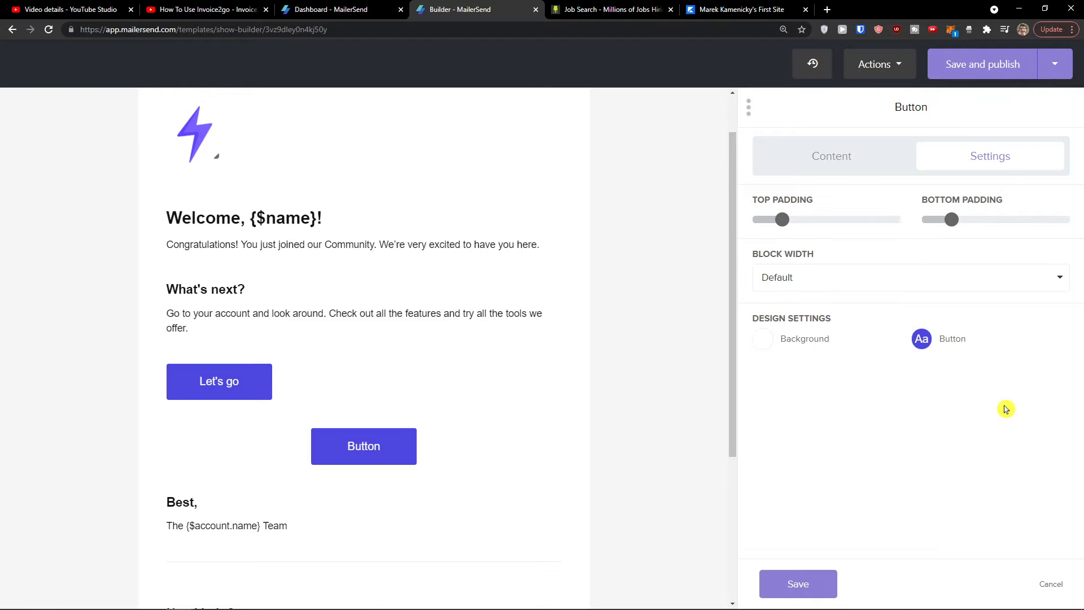
mouse_move(793, 221)
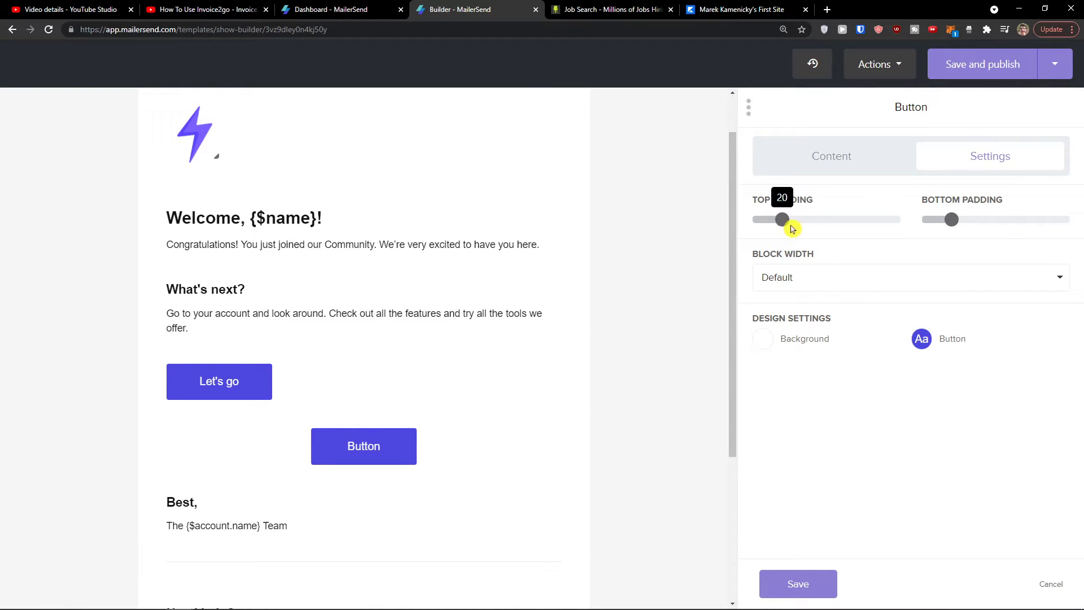
left_click(882, 273)
left_click(854, 315)
left_click(852, 285)
left_click(791, 330)
Step: Give the button a filled style with a dark red (#a52834) background
left_click(923, 340)
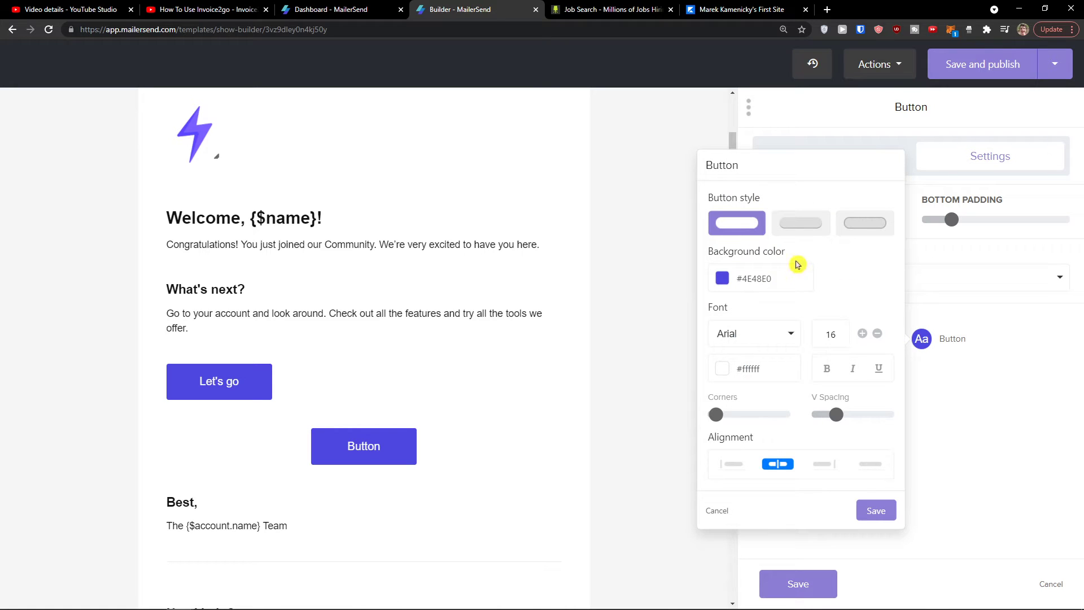
left_click(806, 224)
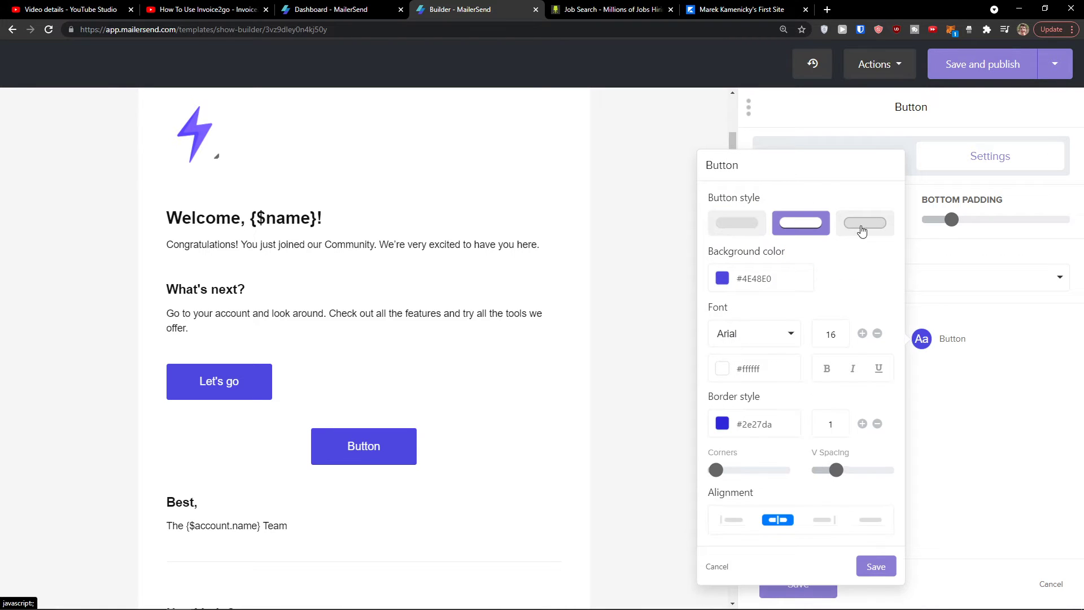
left_click(862, 231)
left_click(738, 232)
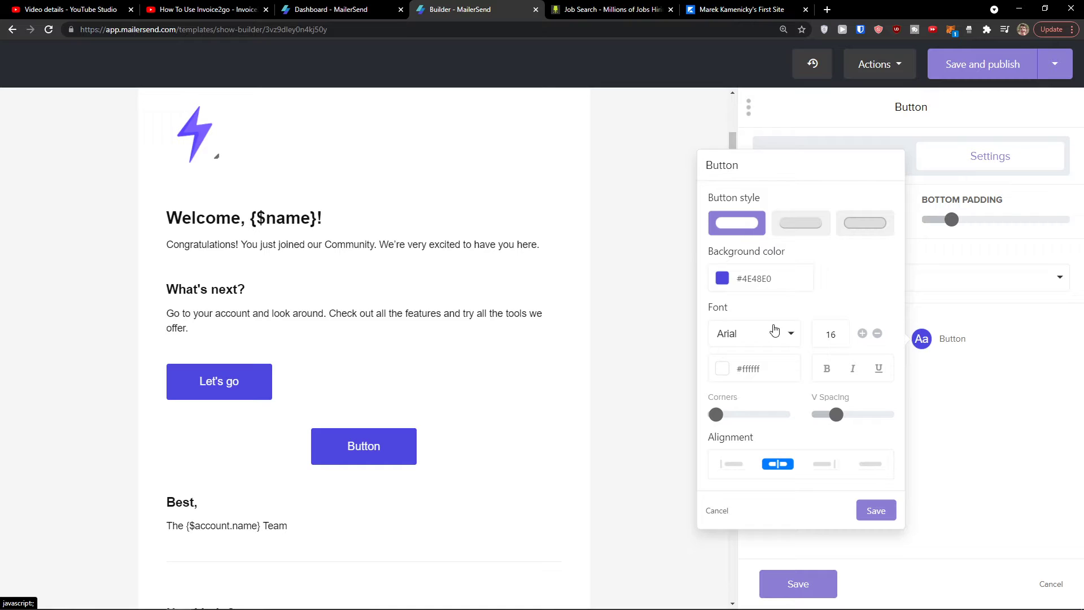
left_click(723, 278)
left_click(780, 395)
left_click(835, 275)
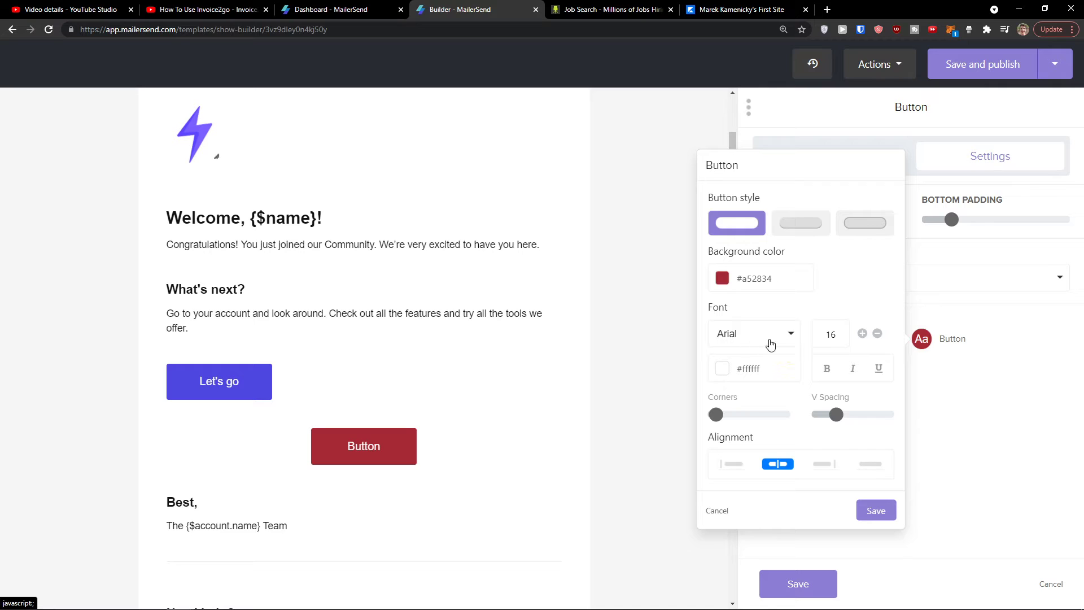
Step: Fully round the button's corners and center it at normal width
left_click_drag(716, 414, 746, 425)
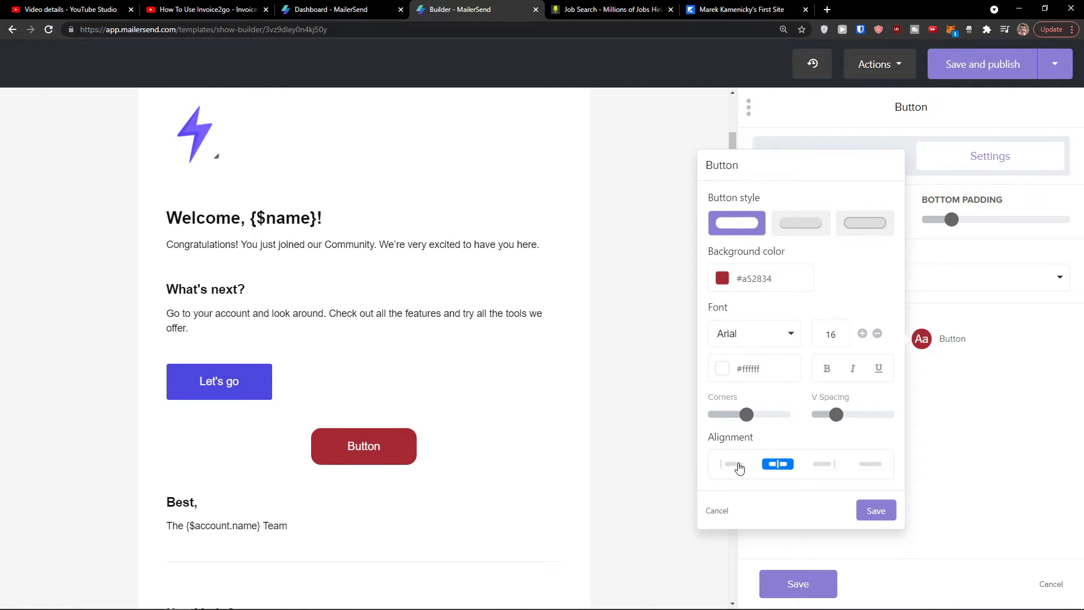
left_click(740, 465)
left_click(778, 464)
left_click(824, 468)
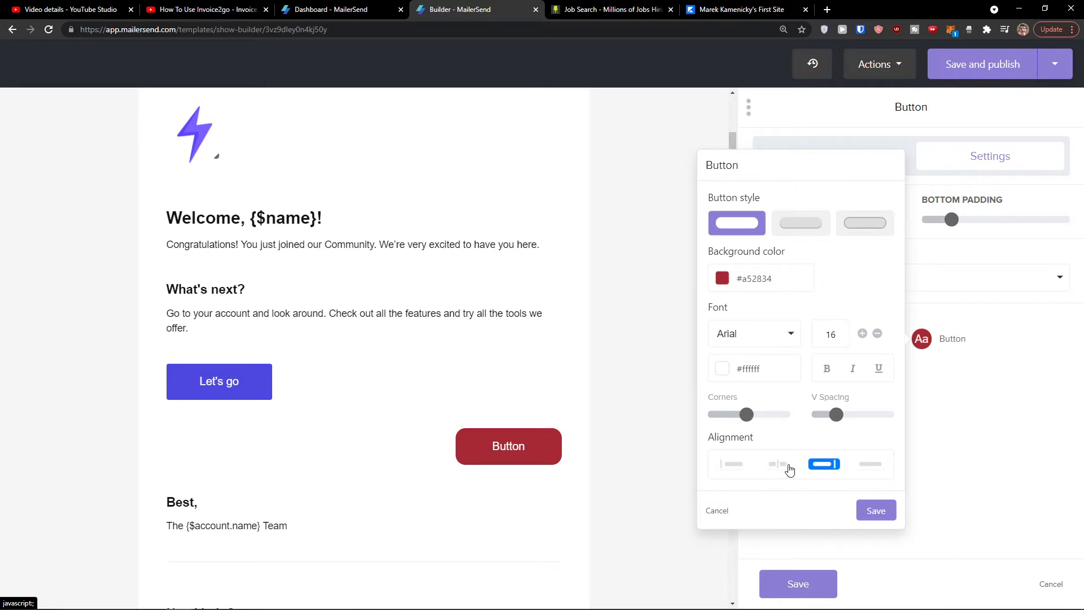
left_click(789, 469)
left_click(856, 466)
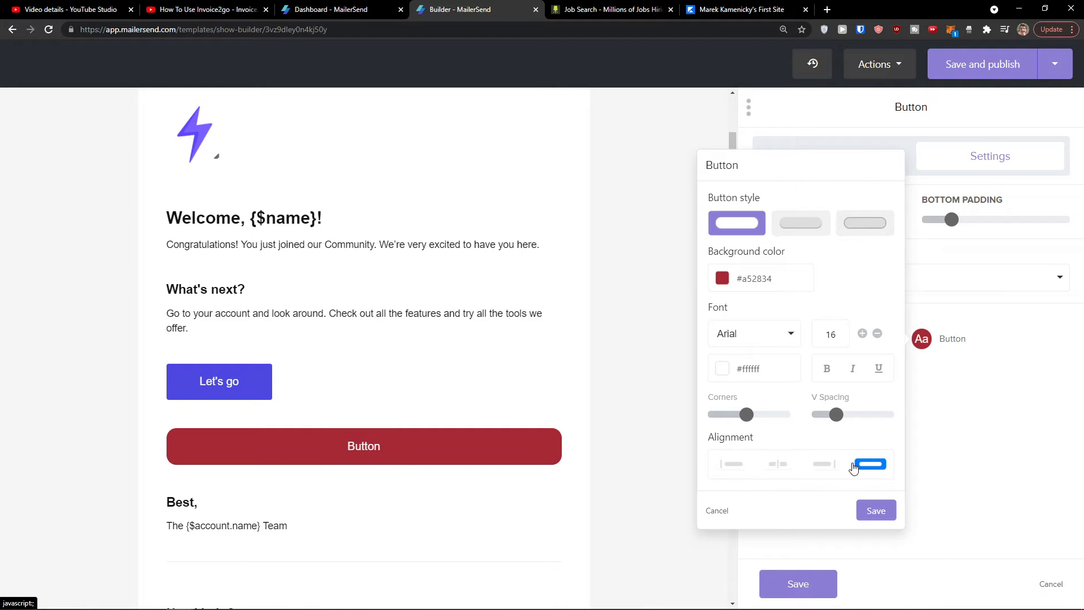
left_click(789, 468)
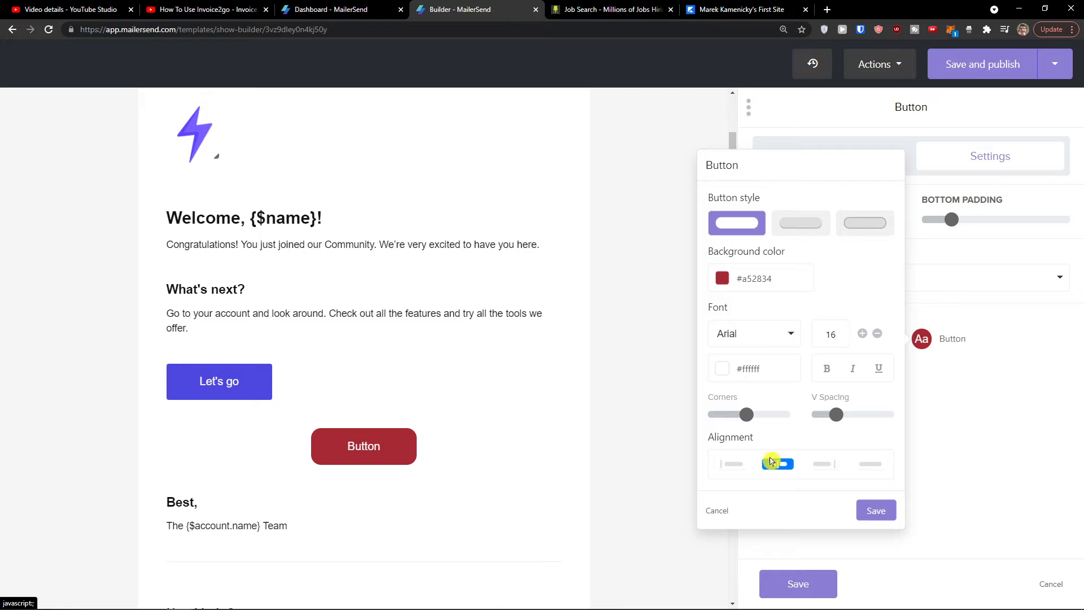
Step: Save the button settings and drop an image block below the red button
left_click(865, 511)
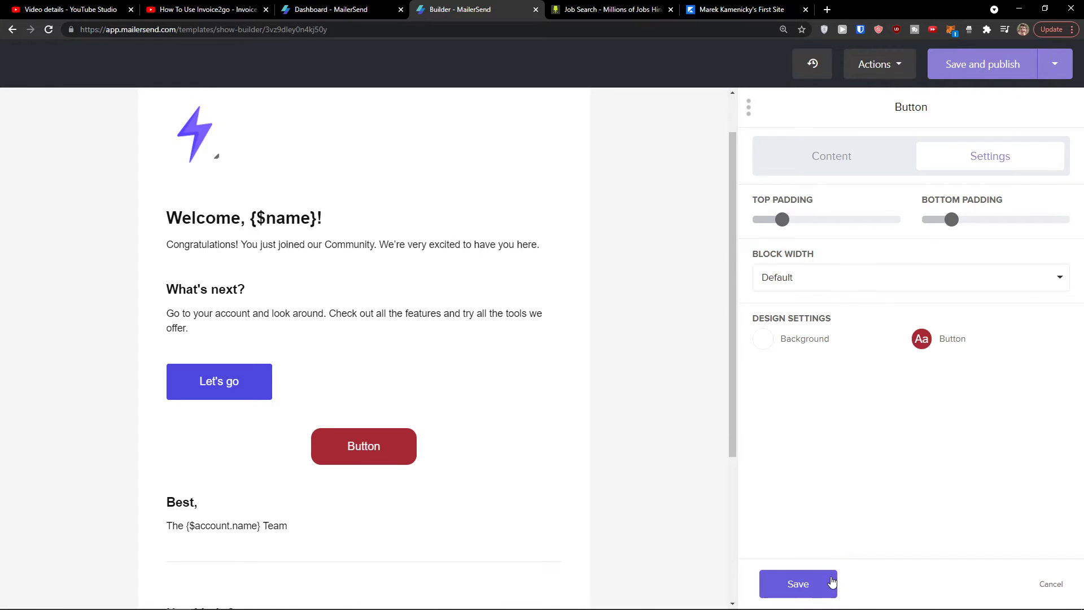
left_click(828, 584)
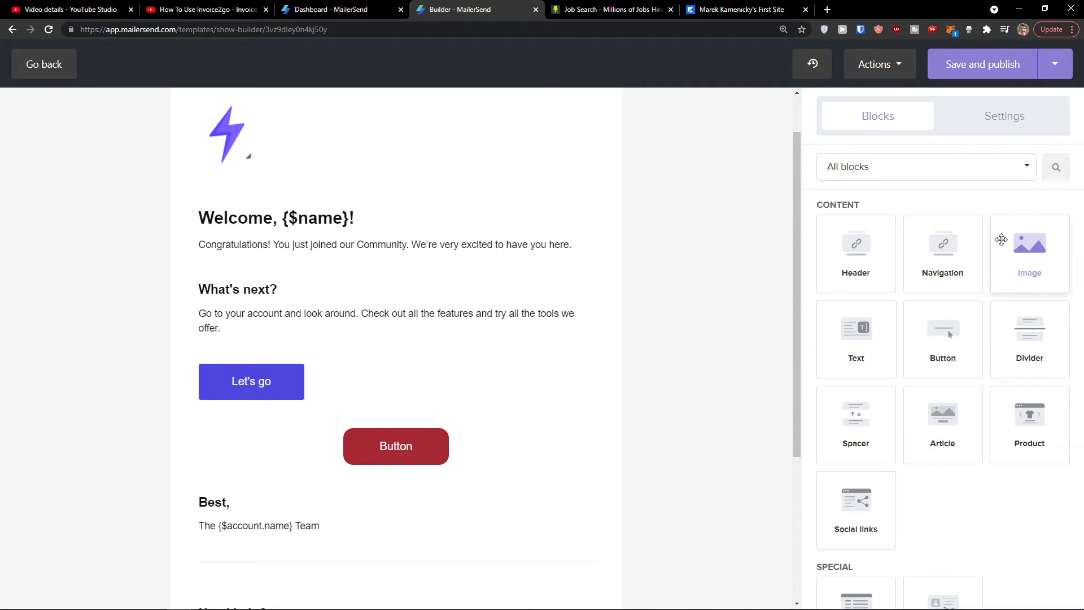
left_click_drag(1025, 260, 395, 493)
Step: Upload baby-yoda.png through the File manager and insert it into the new image block
scroll(412, 479, "down", 2)
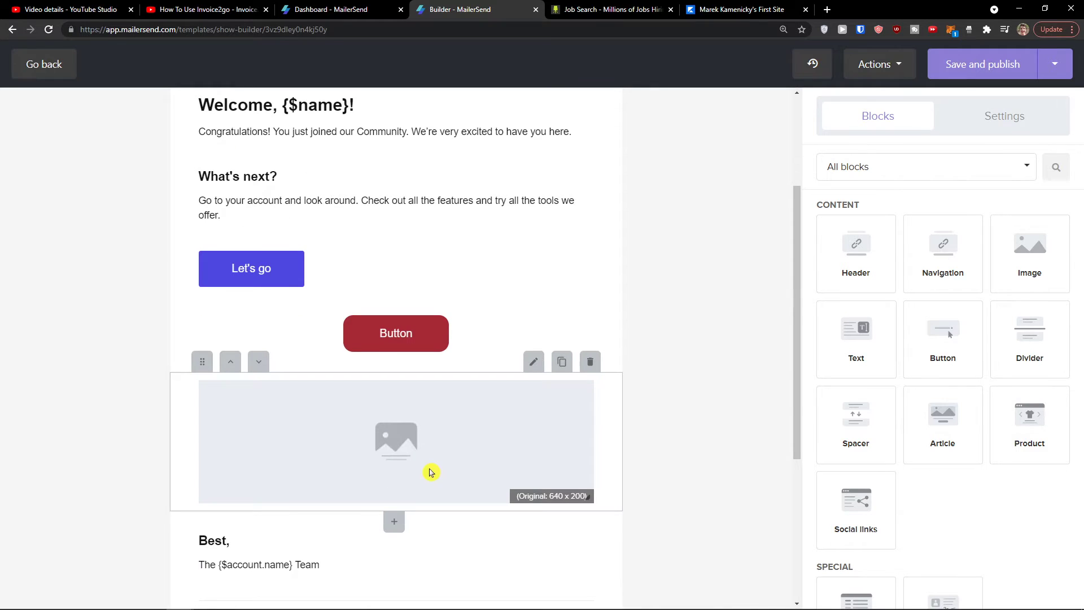
left_click(432, 455)
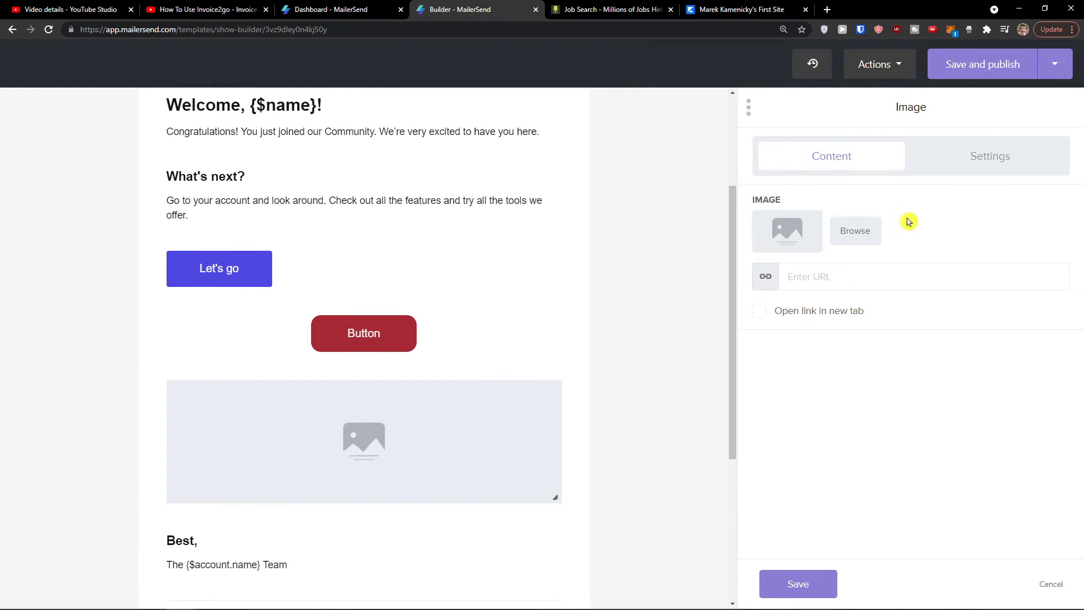
left_click(855, 231)
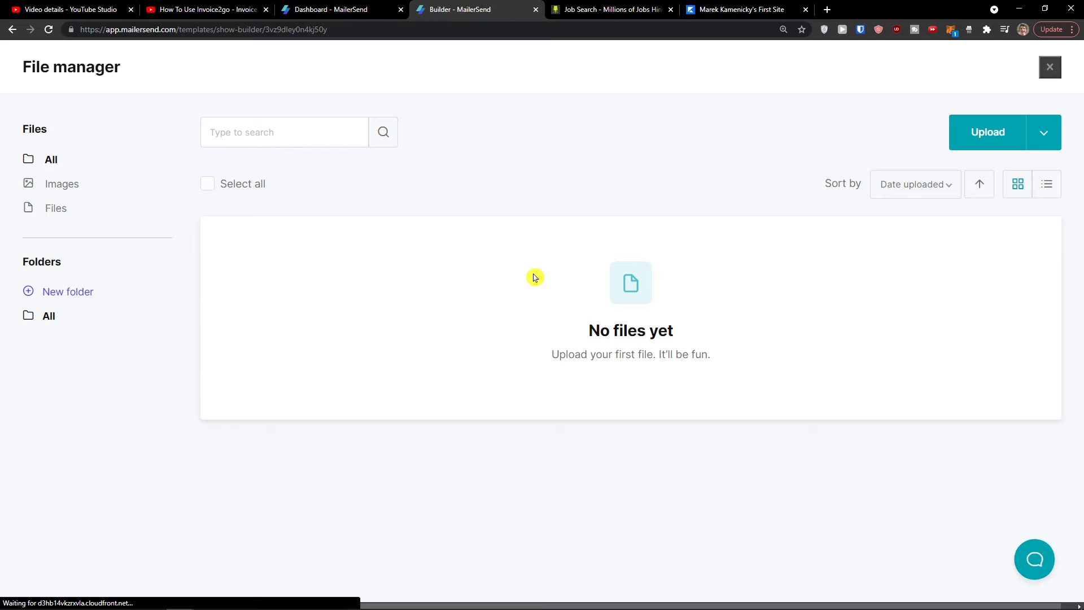
left_click(971, 132)
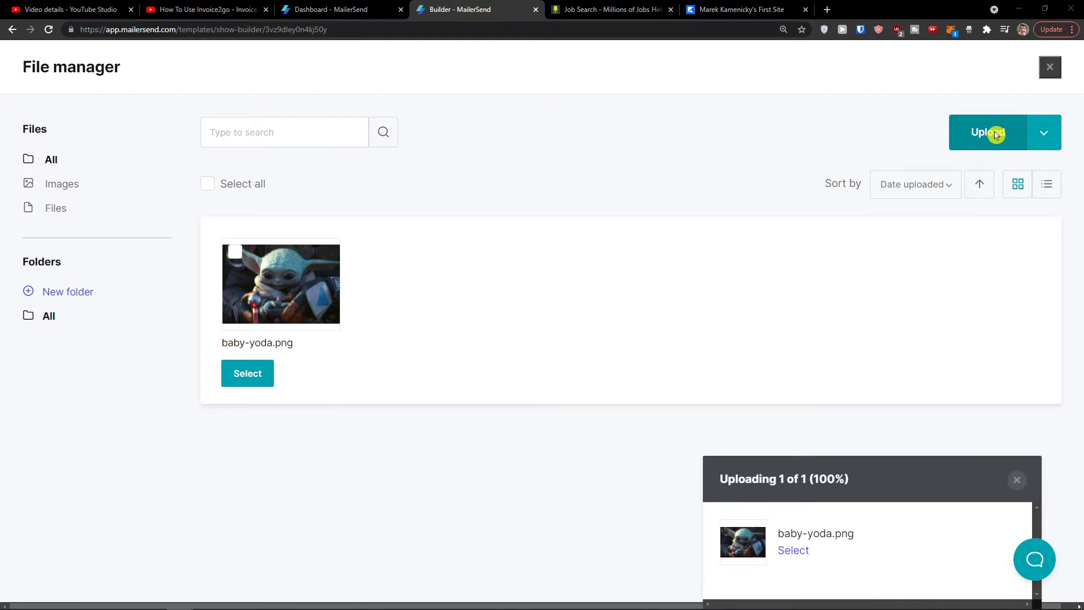
left_click(270, 373)
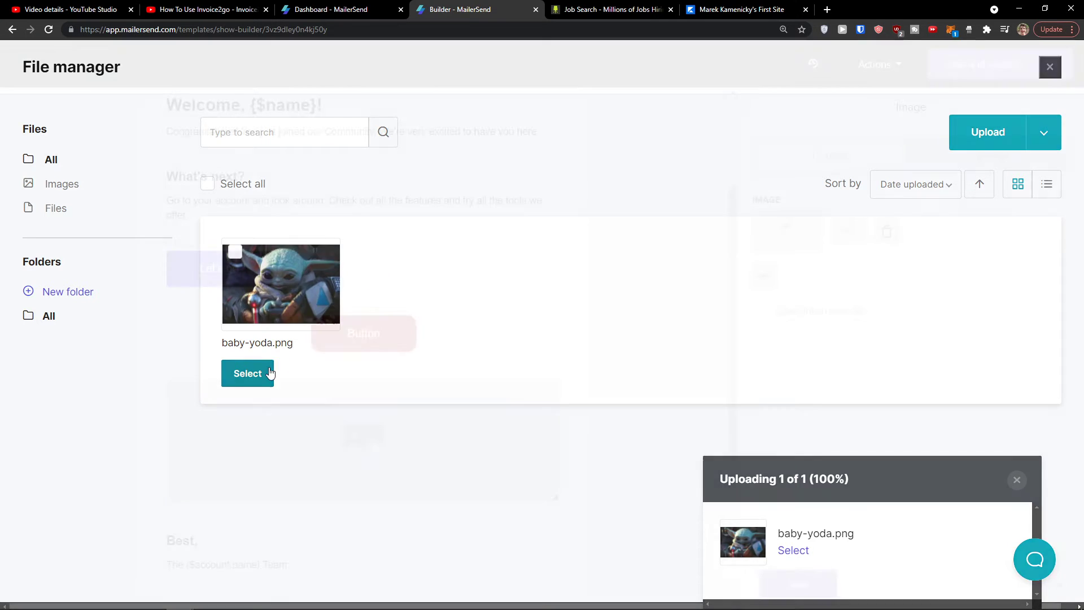
scroll(304, 354, "down", 2)
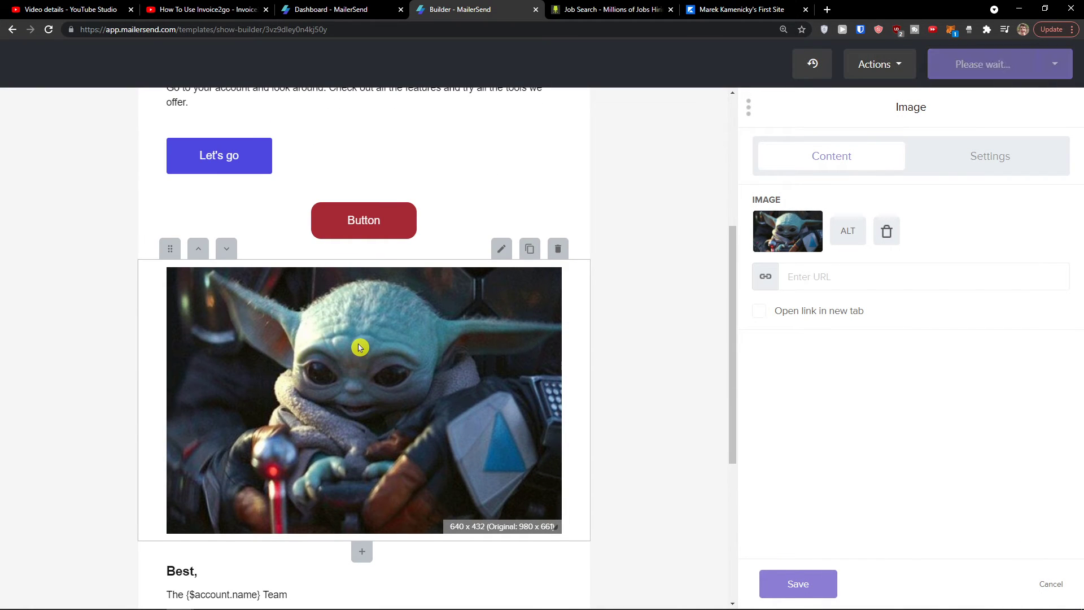
Step: Reduce the image's bottom padding to 10 and switch its block width to Custom
left_click(999, 167)
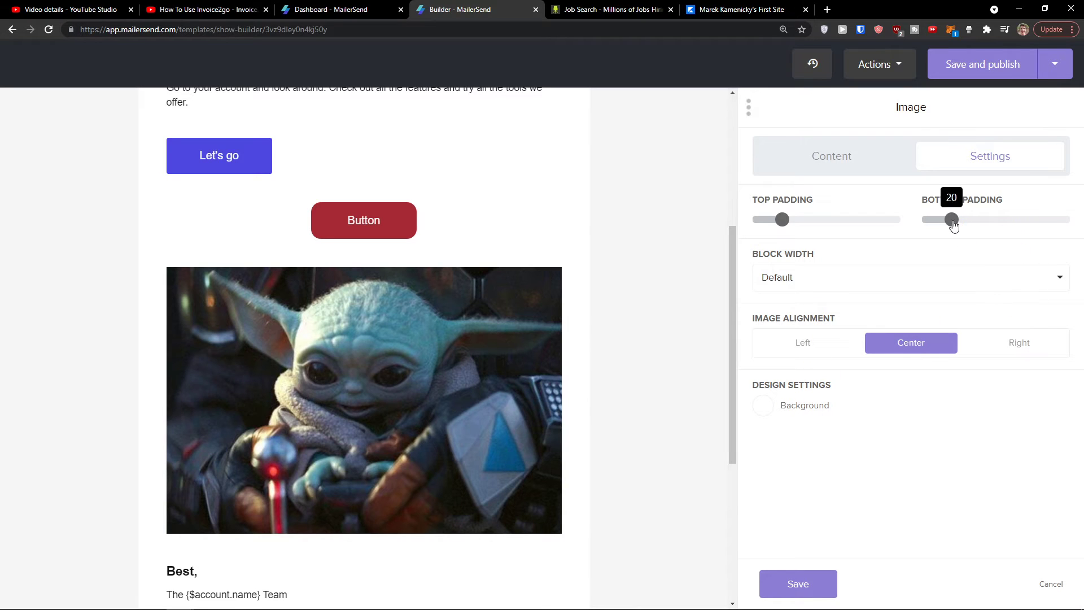
left_click_drag(952, 220, 933, 224)
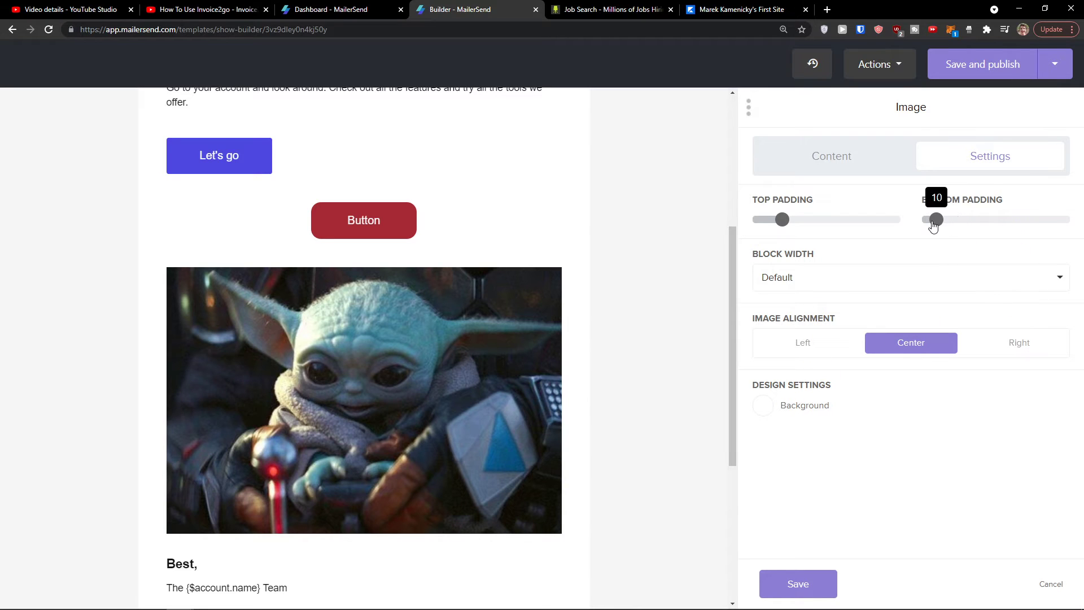
left_click(800, 288)
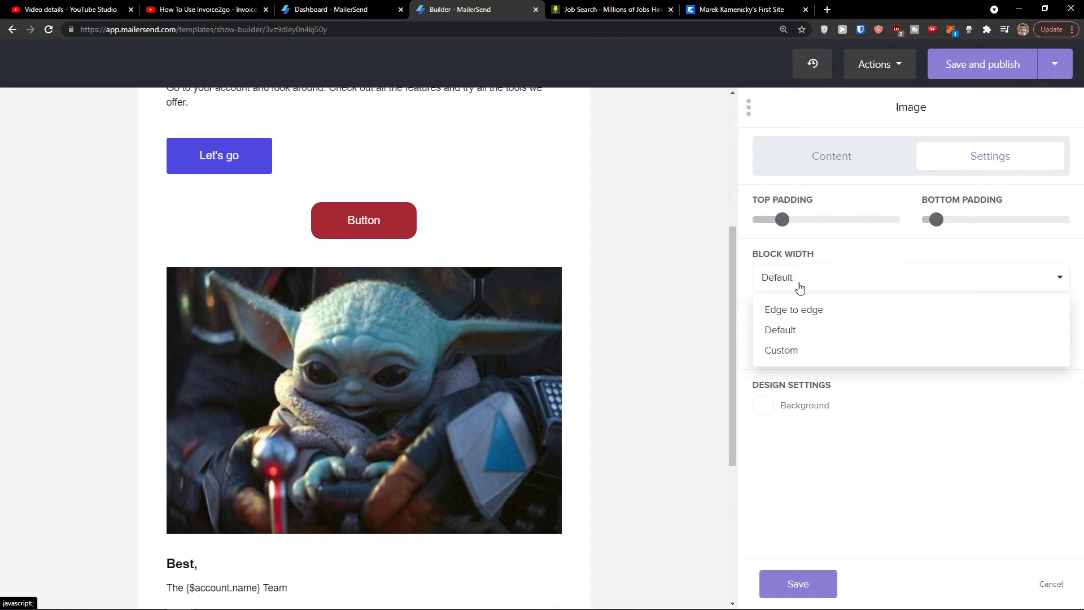
left_click(799, 352)
Step: Shrink the custom image width to about 350 and save the image block
left_click(1061, 278)
left_click(1061, 278)
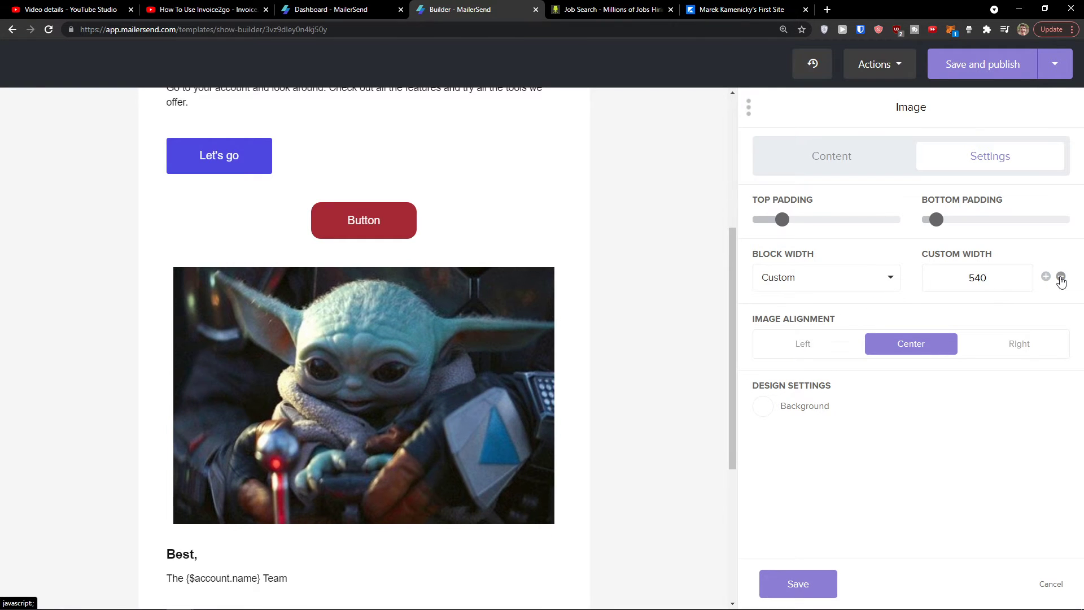
left_click(1061, 278)
double_click(1061, 278)
left_click(1061, 277)
double_click(1061, 278)
double_click(1060, 277)
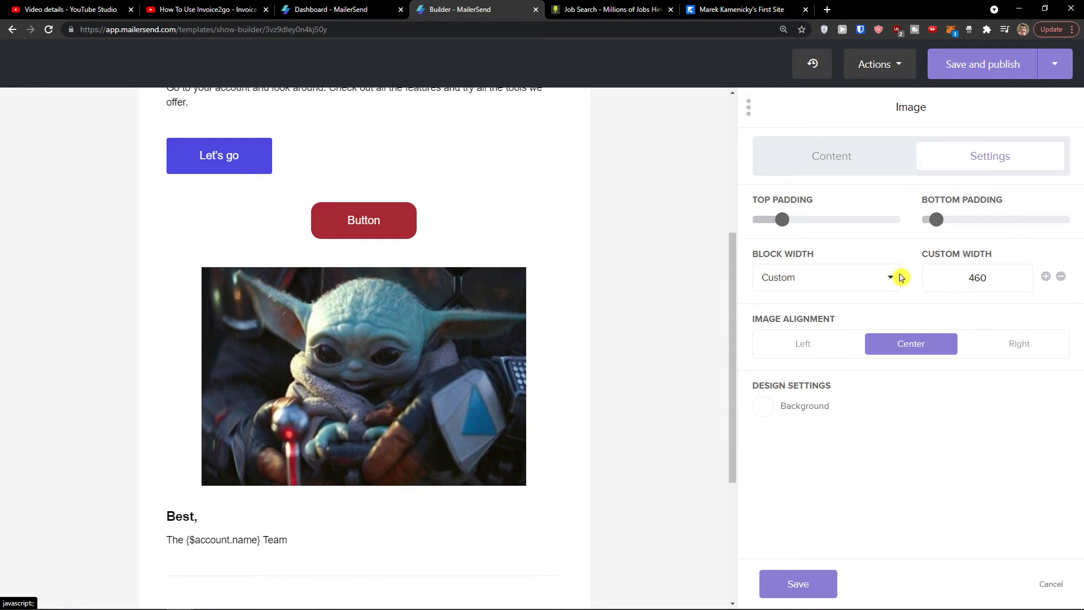
left_click(845, 284)
left_click(812, 351)
left_click(1061, 278)
double_click(1061, 278)
left_click(1061, 278)
double_click(1060, 278)
double_click(1061, 277)
double_click(1061, 278)
left_click(1061, 278)
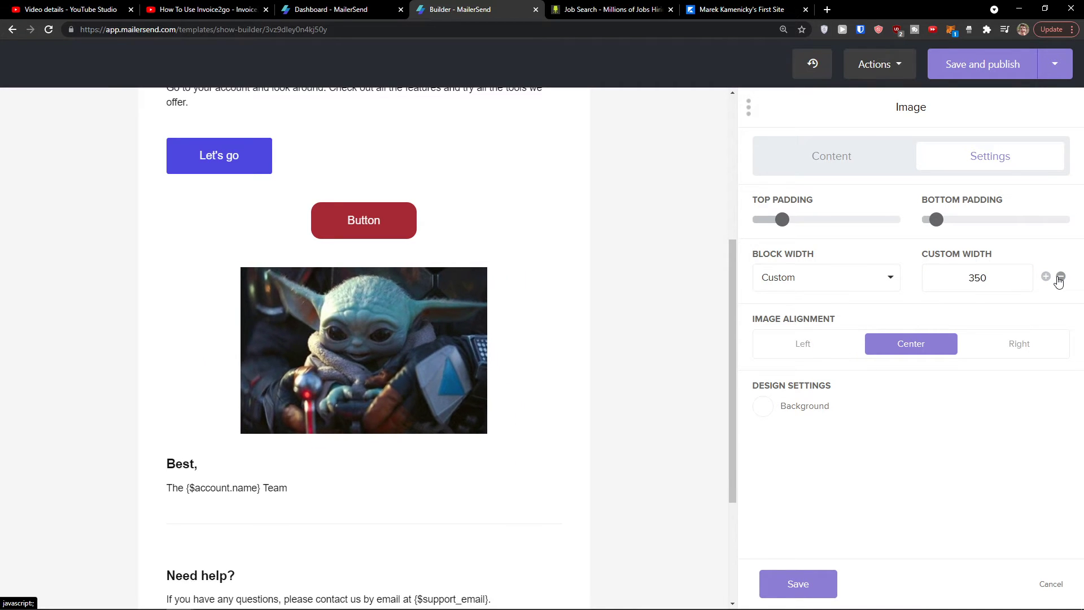
double_click(1061, 278)
left_click(1061, 278)
left_click(847, 170)
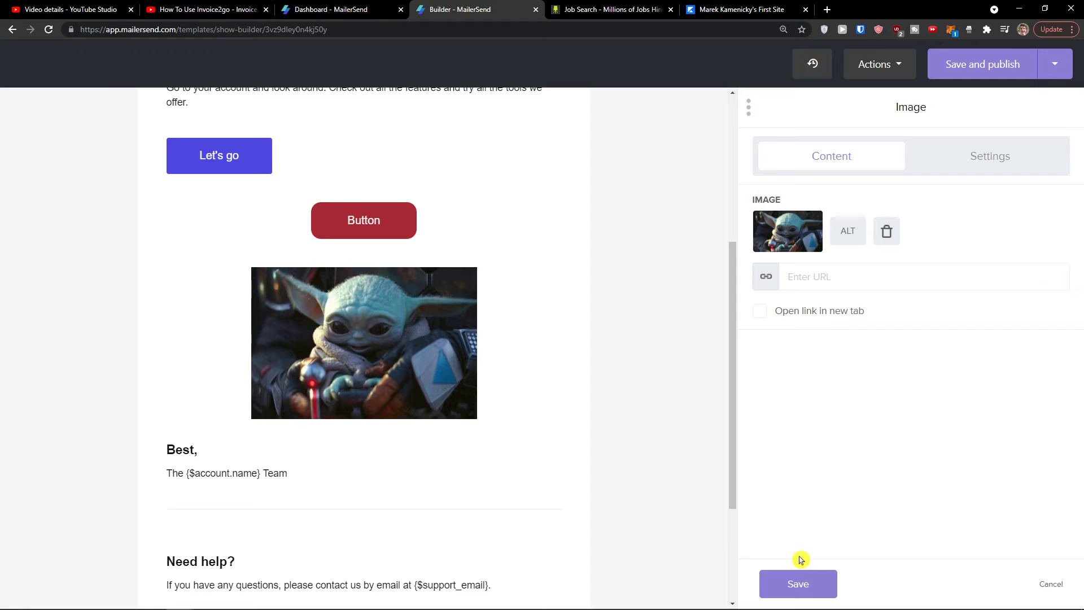
left_click(797, 584)
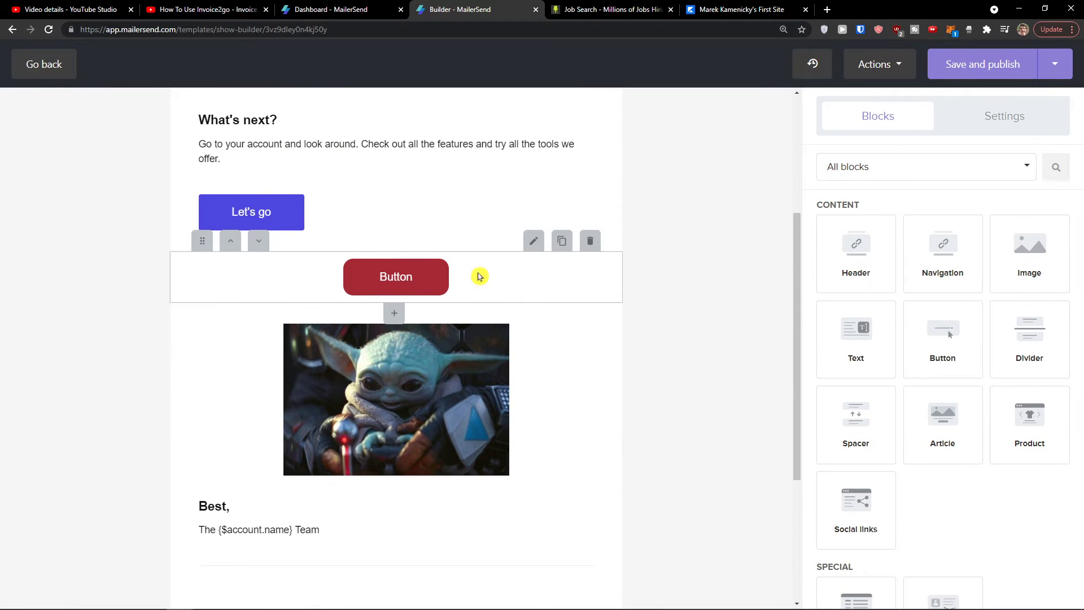
Step: Insert a spacer between the red button and the photo
scroll(878, 350, "down", 1)
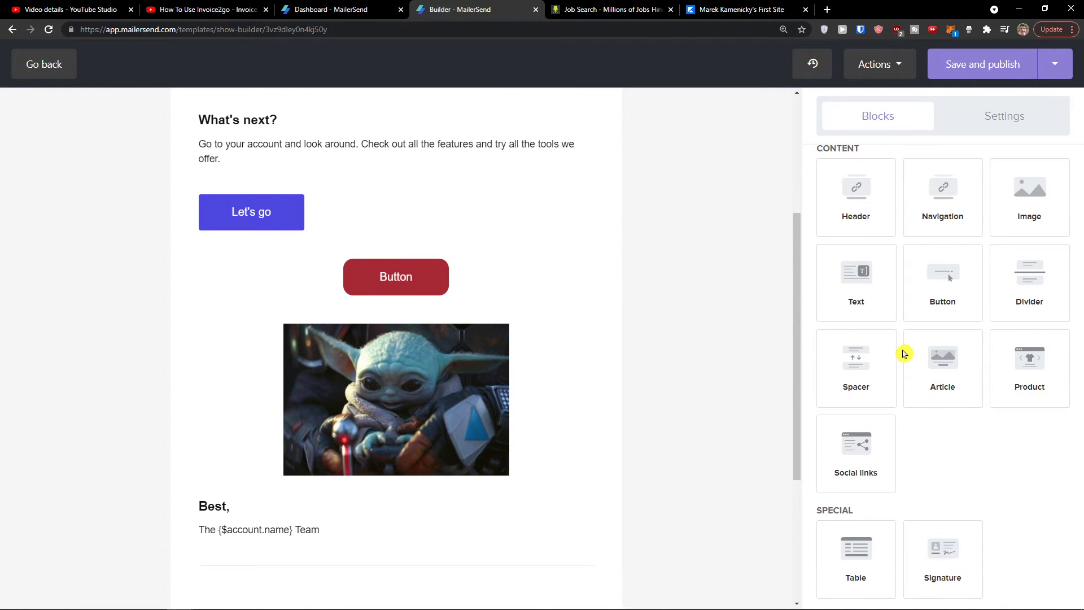
scroll(902, 353, "down", 1)
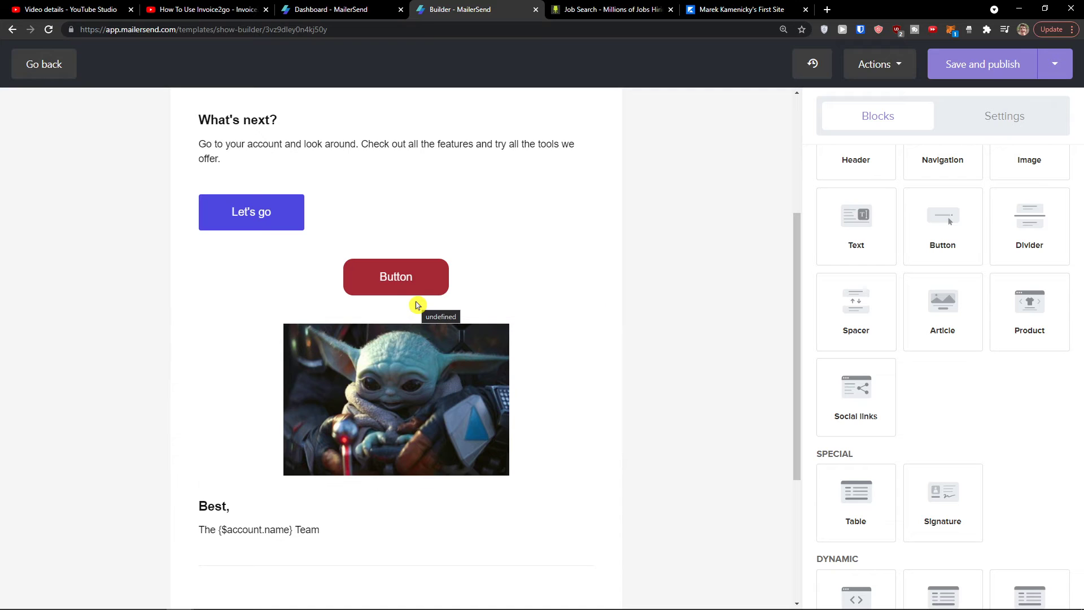
left_click_drag(866, 303, 441, 318)
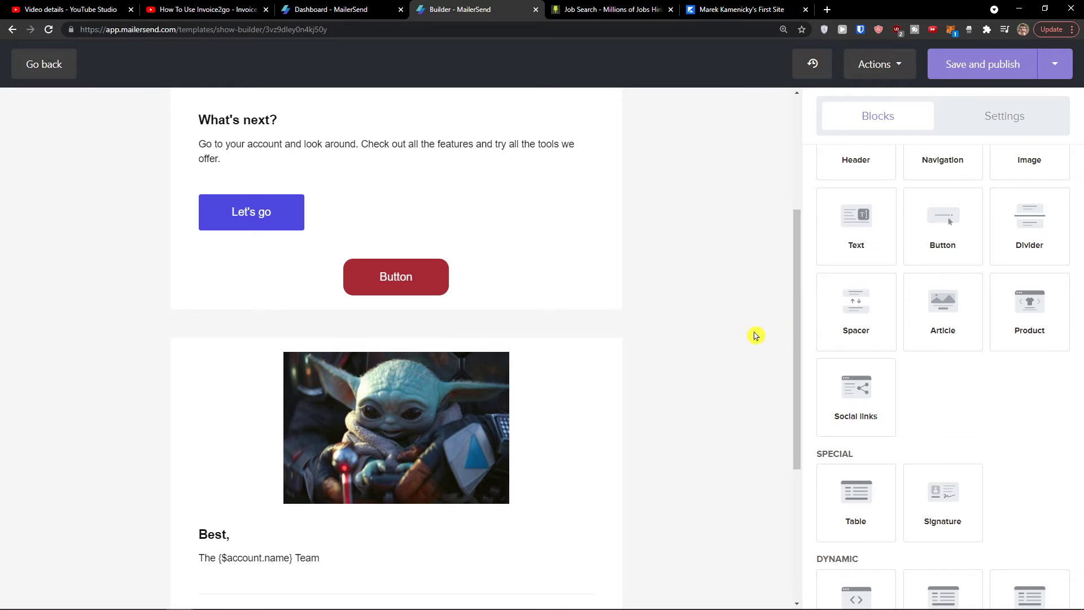
Step: Add an article block below the baby-yoda.png photo
scroll(558, 353, "down", 2)
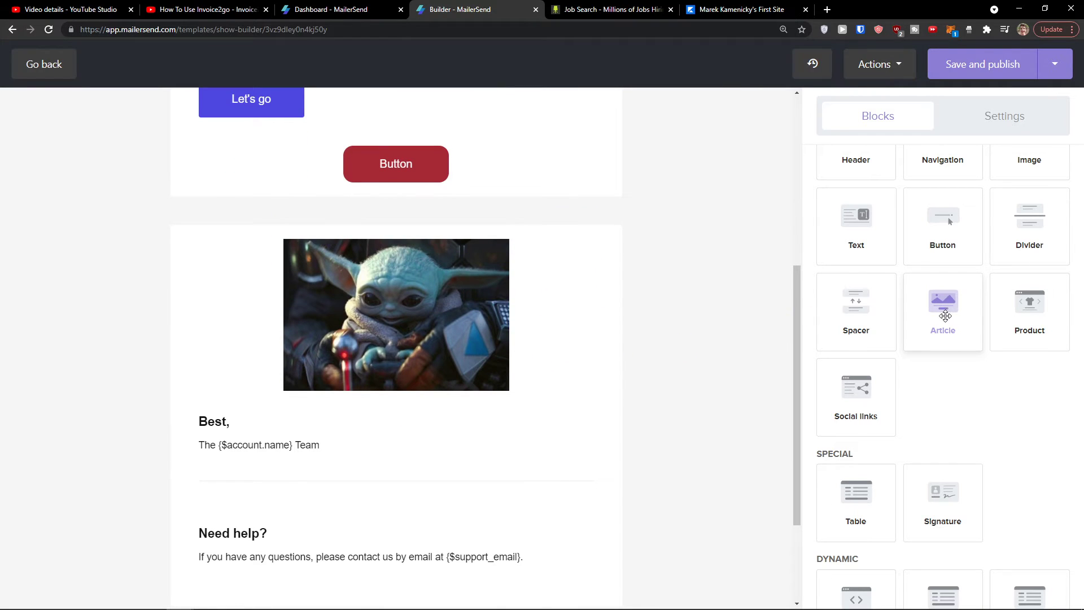
left_click_drag(959, 313, 427, 409)
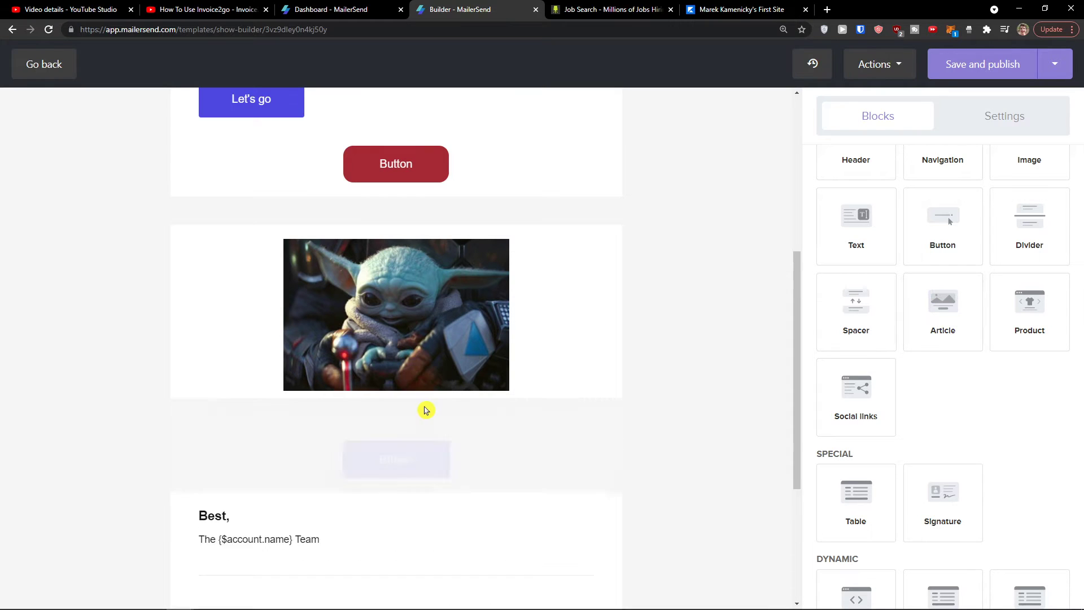
scroll(395, 452, "down", 2)
left_click(265, 446)
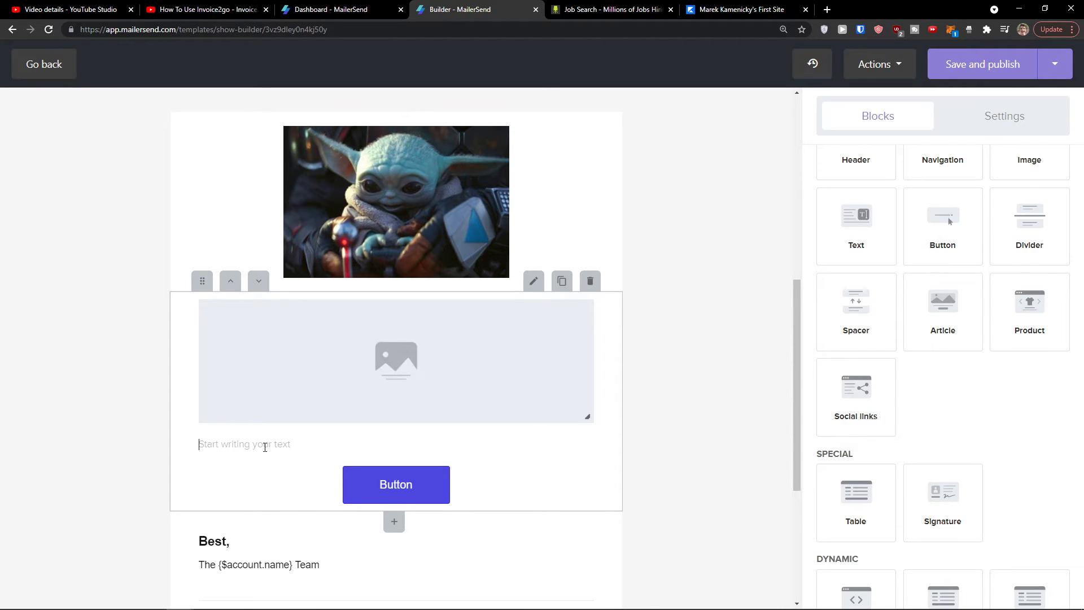
Step: Add a $19,99 product block below the article's button
scroll(271, 449, "down", 2)
scroll(1000, 407, "down", 1)
left_click_drag(1058, 262, 431, 414)
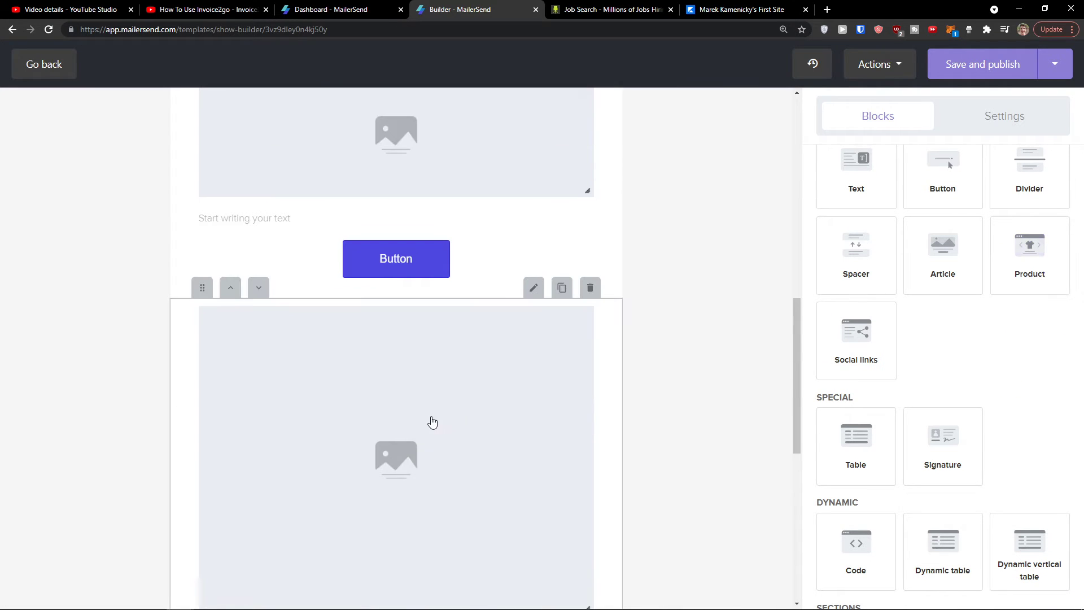
scroll(396, 419, "down", 1)
scroll(390, 416, "down", 2)
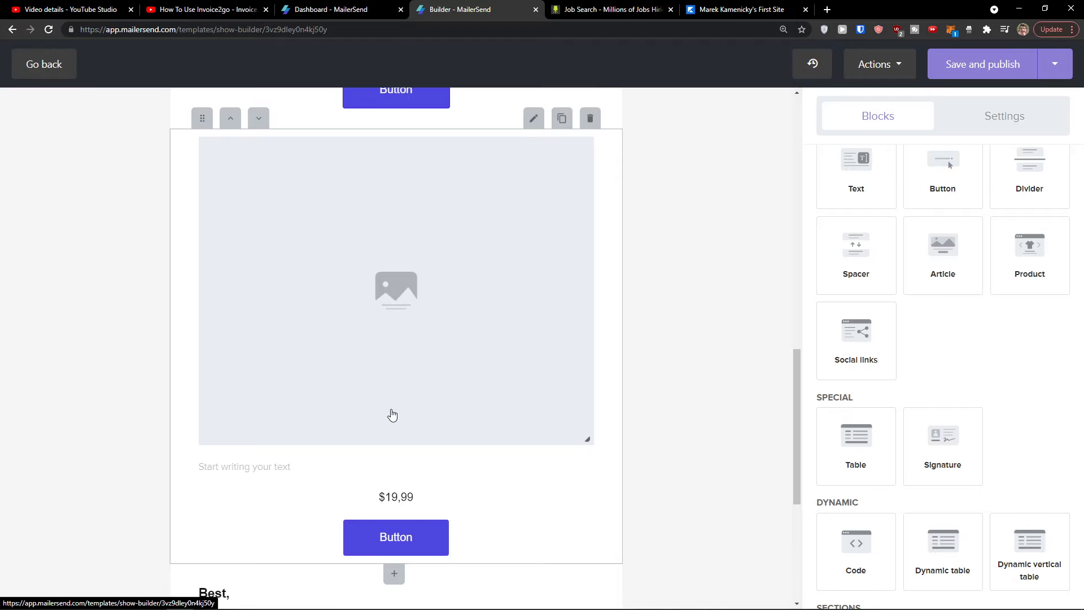
scroll(412, 386, "up", 1)
Step: Toggle the template Blocks Type to Full width and back to List
left_click(988, 123)
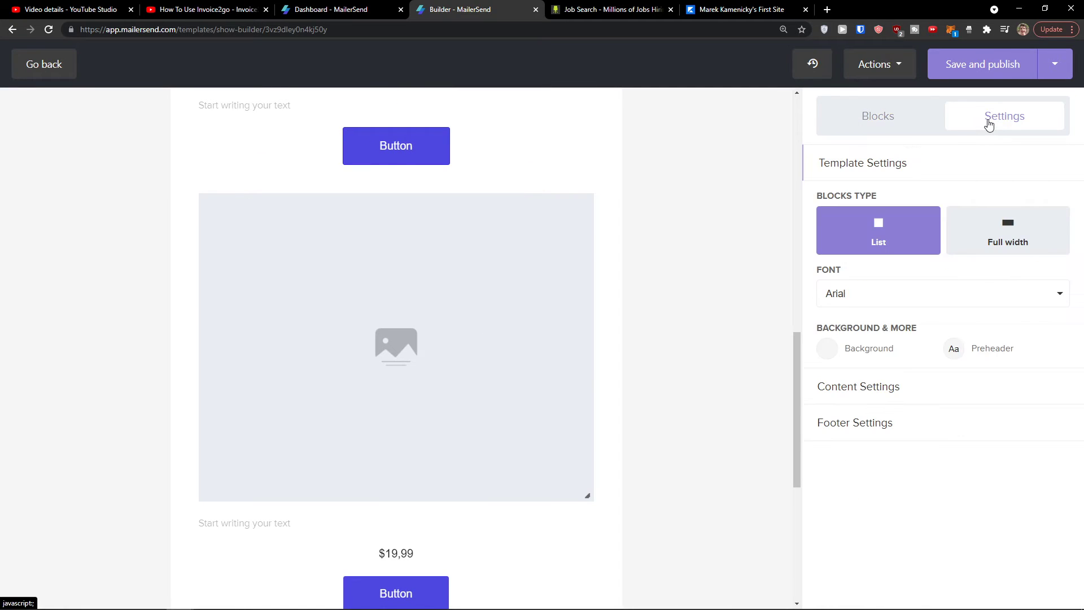
left_click(979, 230)
left_click(907, 242)
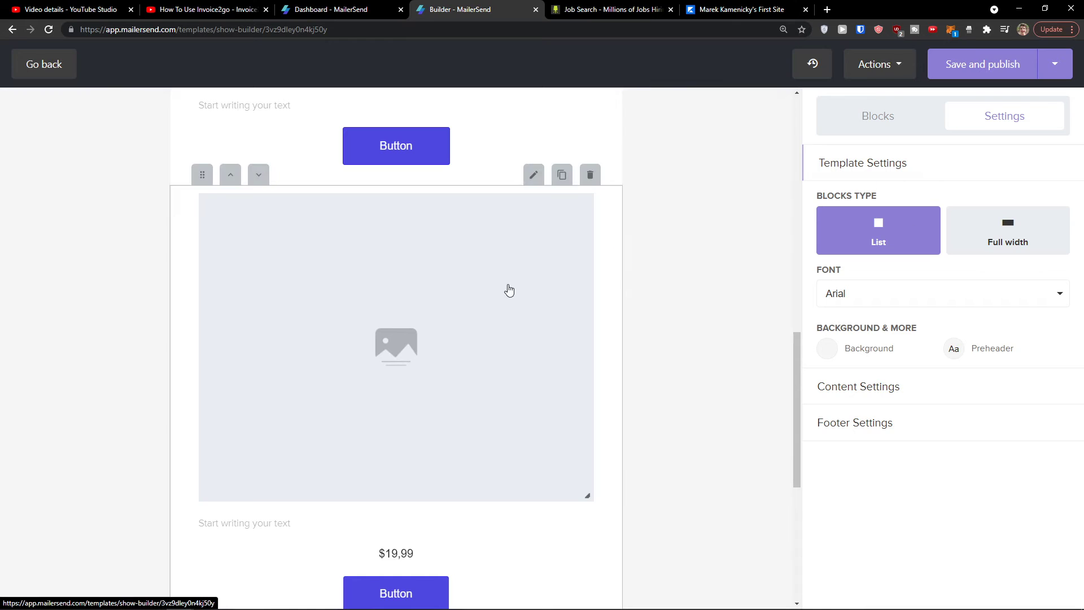
left_click(852, 120)
Step: Delete the $19,99 product block so the article sits above the sign-off
scroll(862, 382, "down", 1)
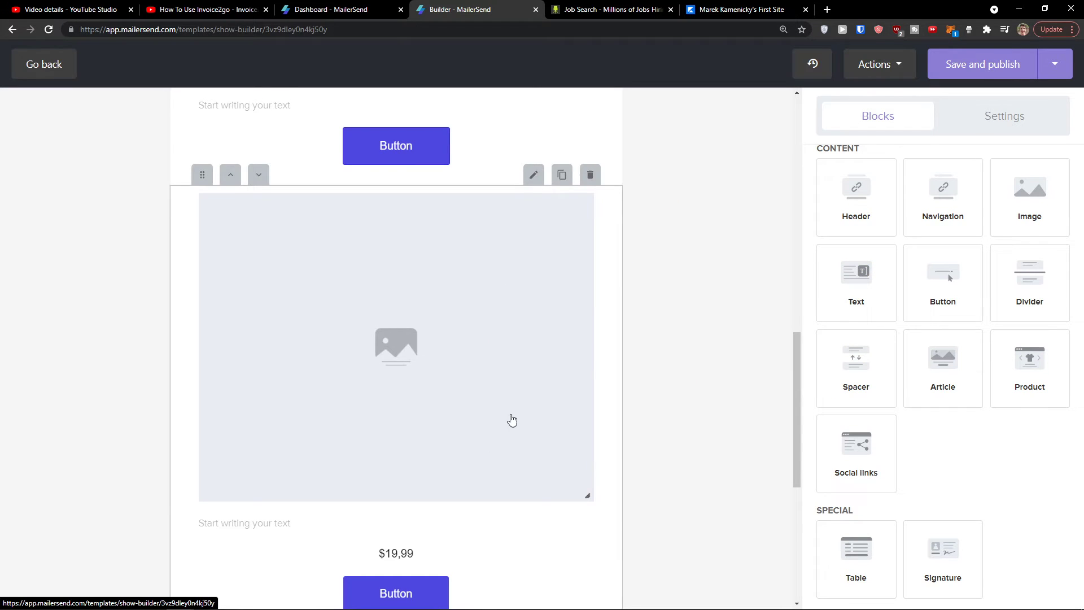
scroll(510, 418, "down", 2)
scroll(403, 471, "up", 3)
scroll(410, 447, "down", 2)
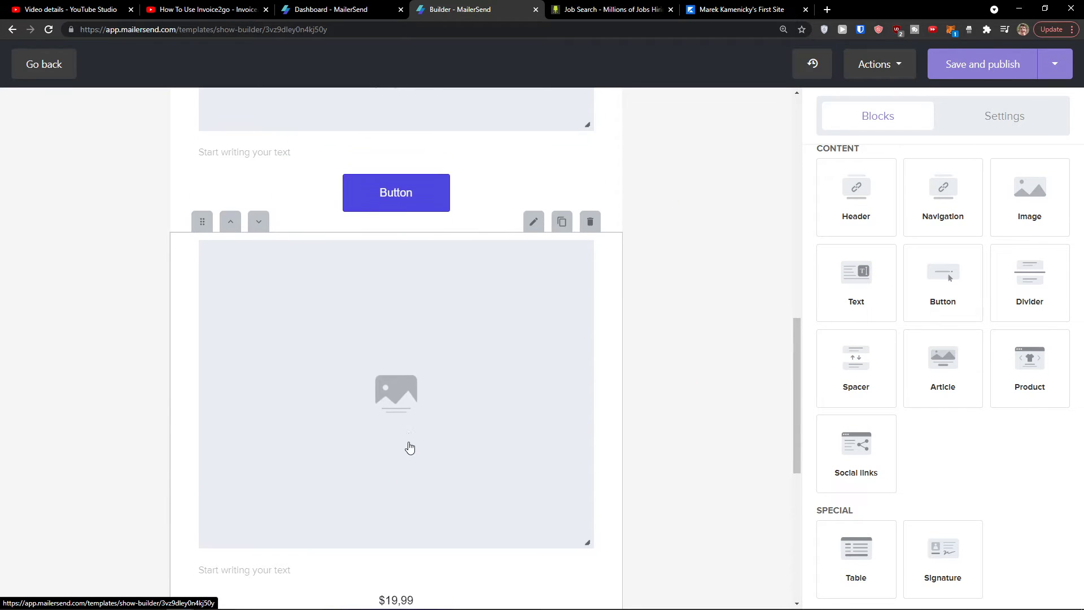
scroll(508, 384, "up", 2)
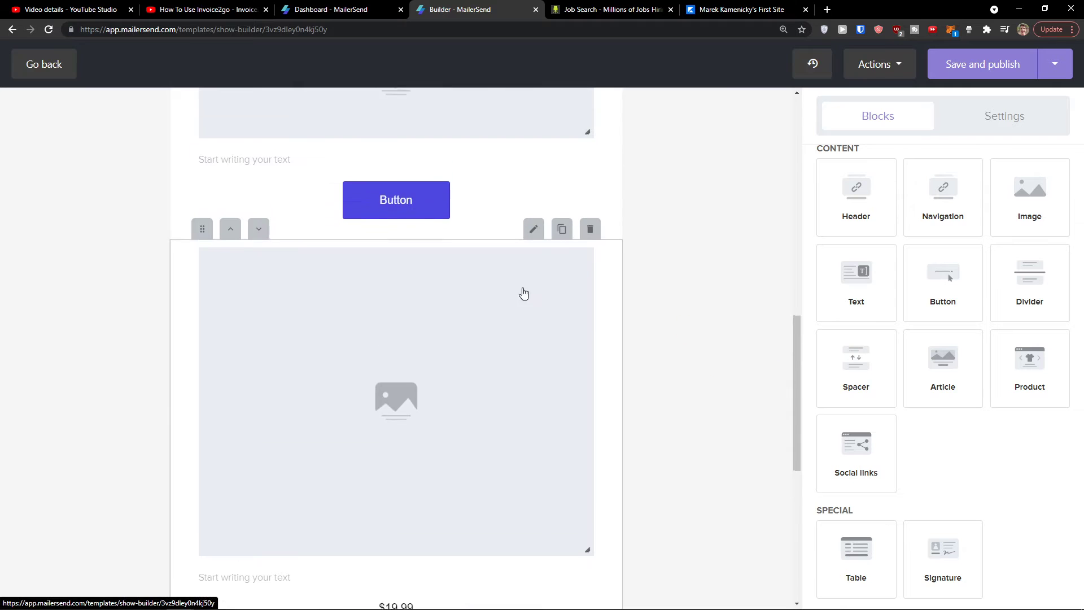
left_click(584, 245)
left_click(588, 236)
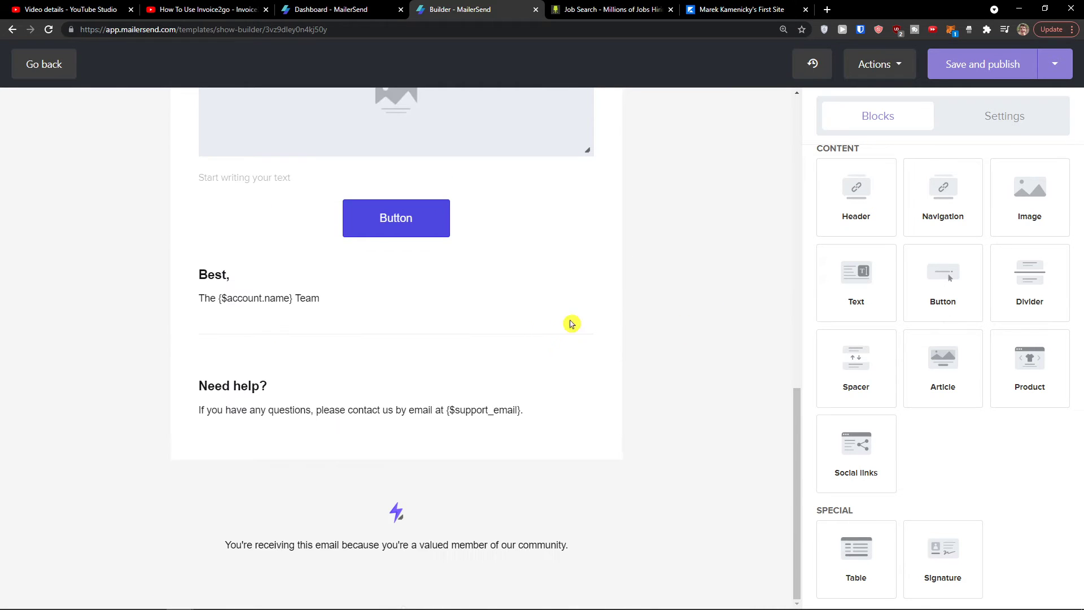
scroll(857, 371, "up", 1)
scroll(858, 371, "down", 2)
scroll(593, 409, "up", 2)
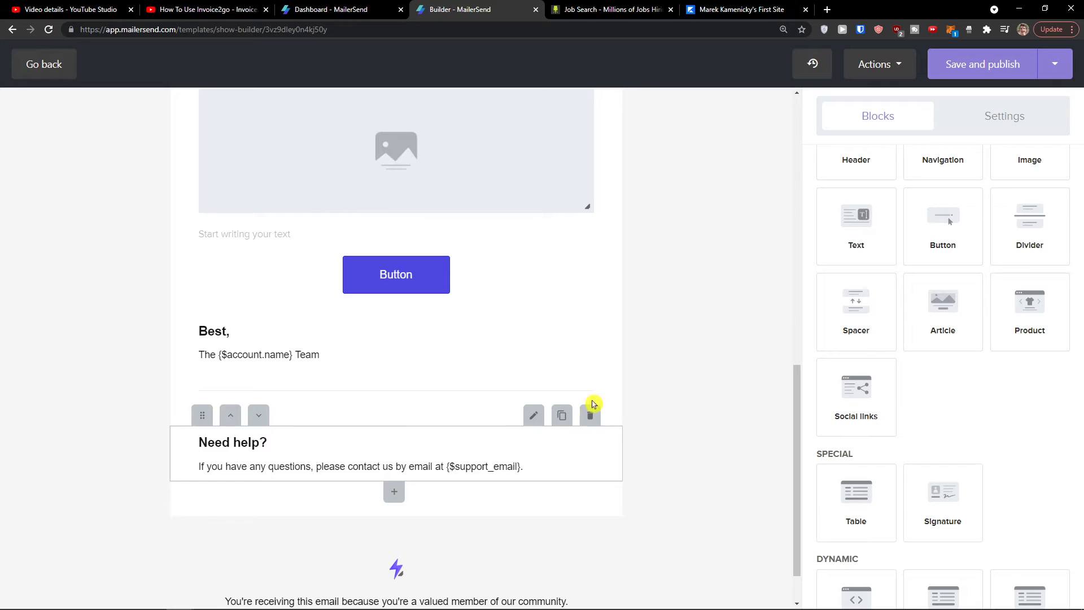
Step: Add a social links block below the article button with LinkedIn as the fourth network
left_click_drag(863, 404, 430, 407)
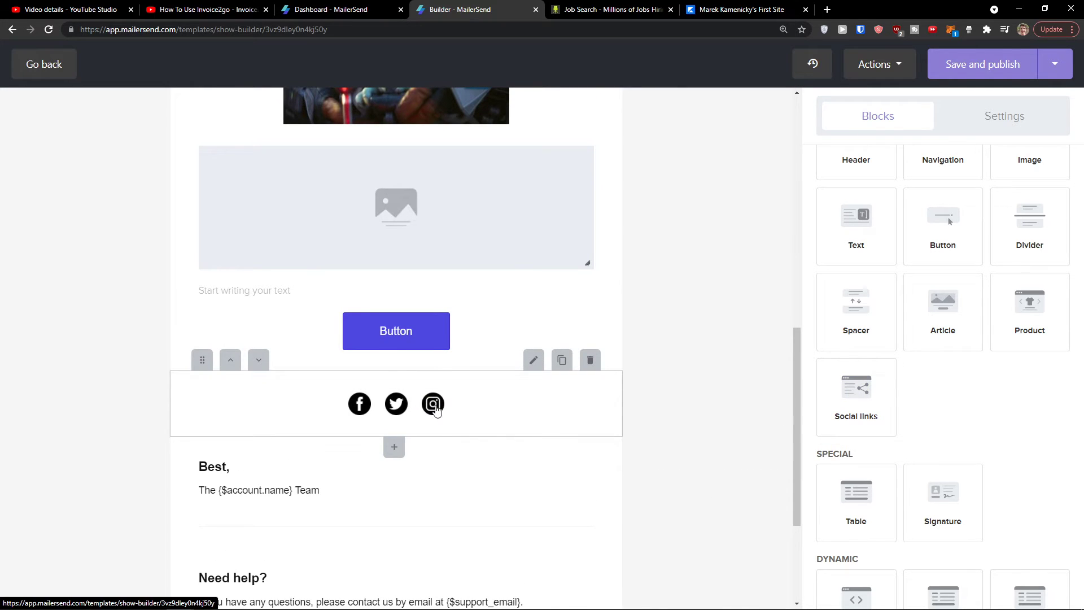
left_click(479, 407)
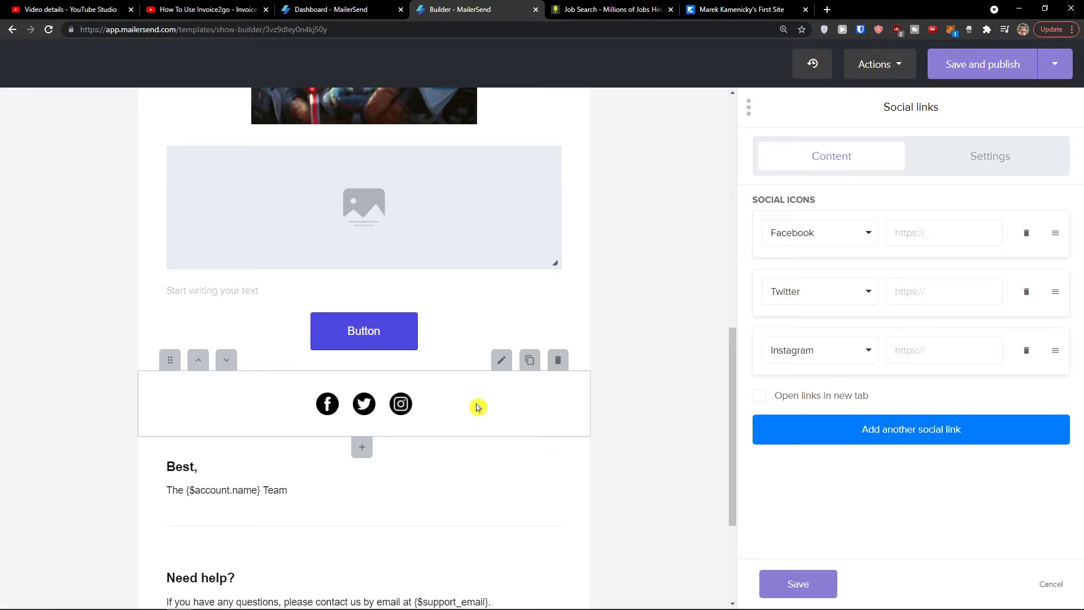
left_click(898, 441)
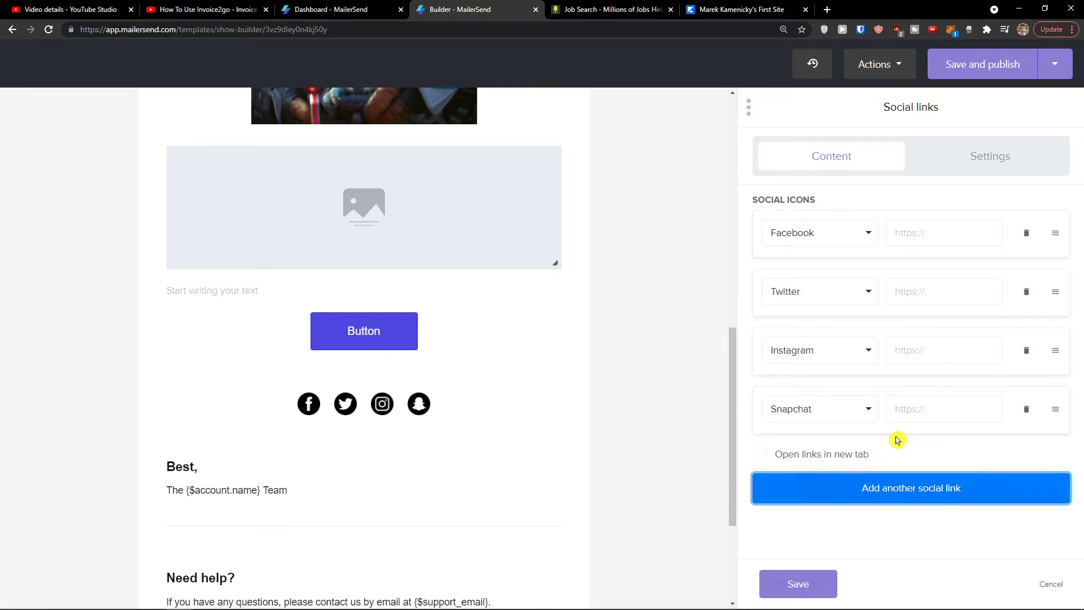
left_click(852, 420)
left_click(819, 336)
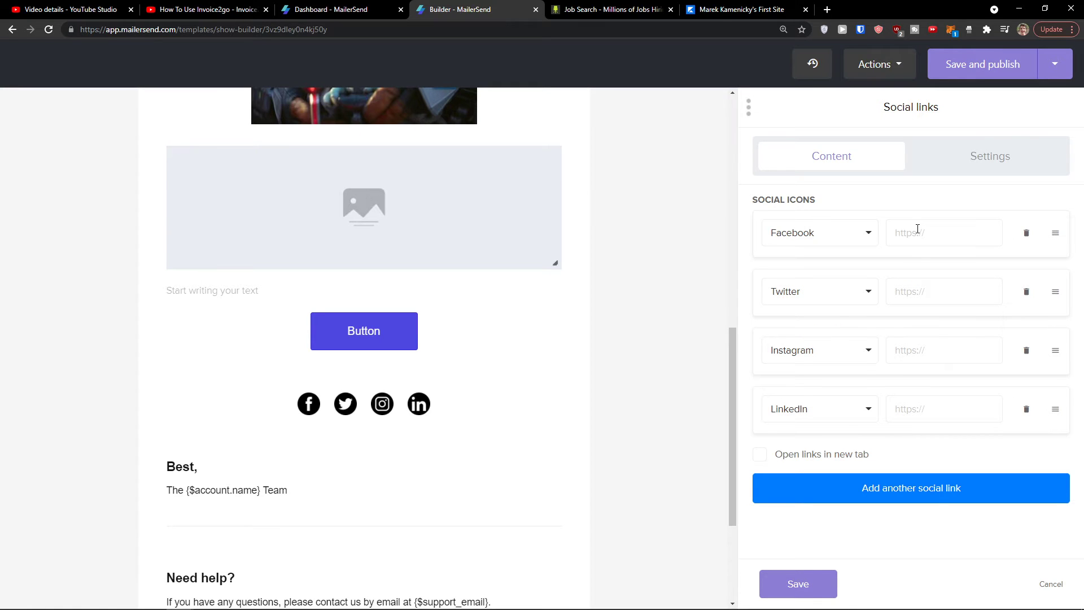
Step: Check the Facebook, Twitter, Instagram and LinkedIn link fields and save the block
left_click(922, 229)
left_click(925, 297)
left_click(929, 353)
left_click(924, 404)
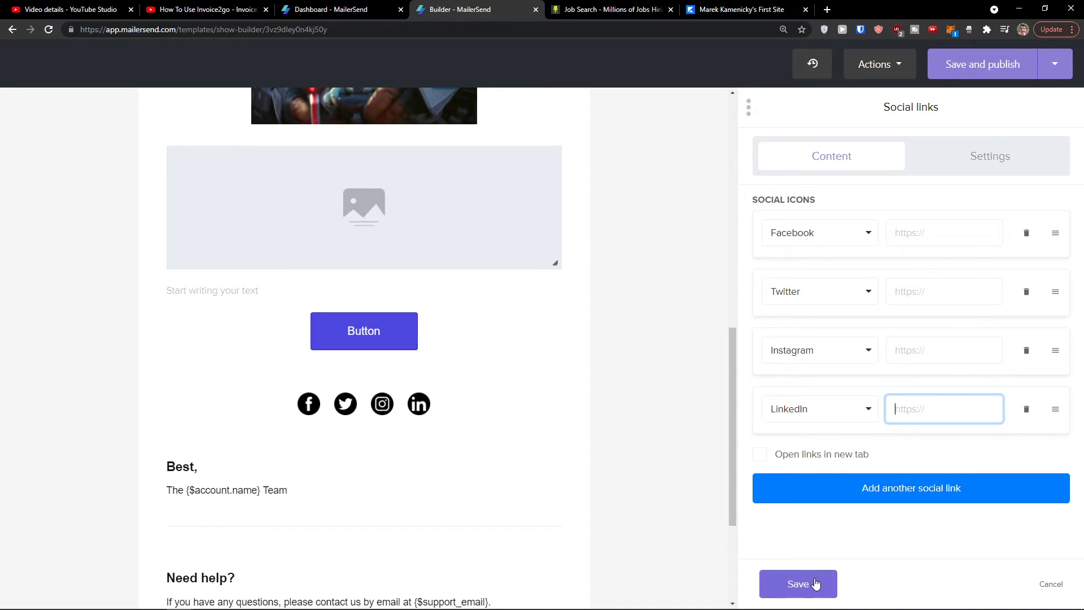
left_click(813, 583)
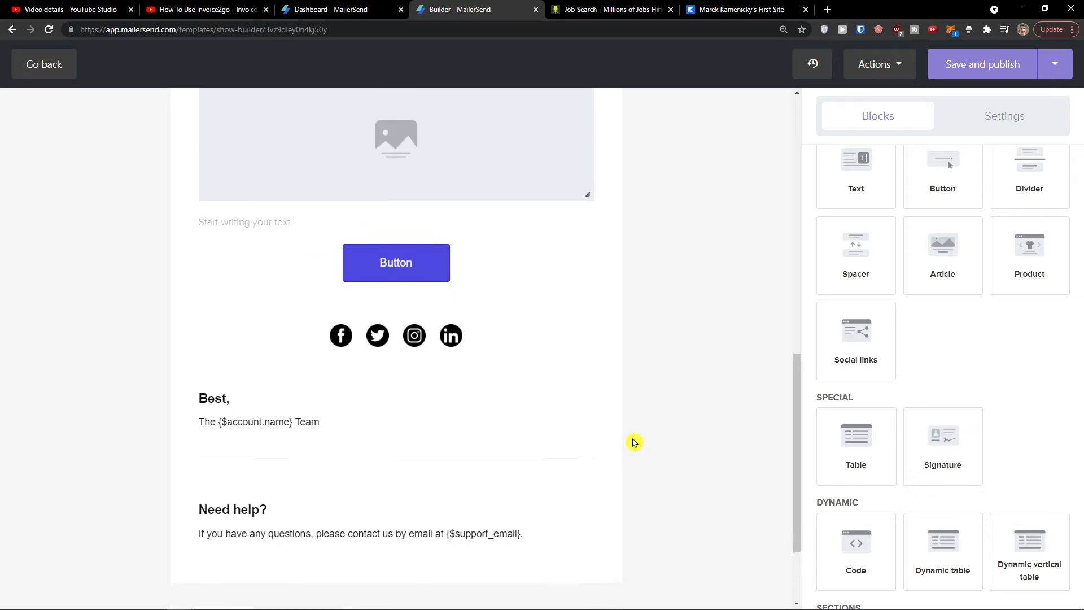
scroll(636, 438, "up", 5)
scroll(922, 420, "up", 3)
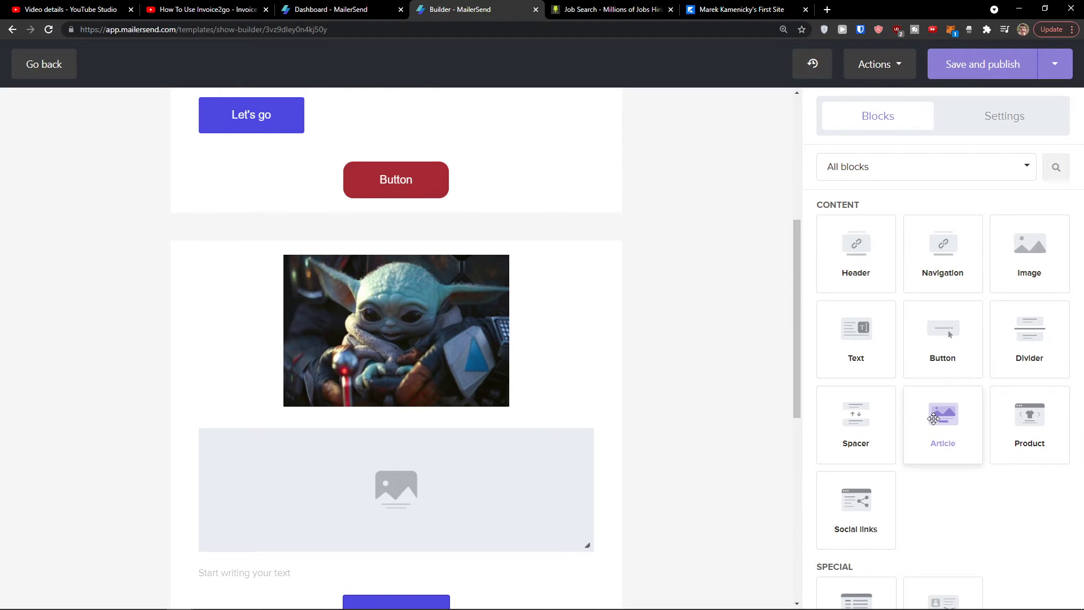
scroll(825, 392, "up", 2)
left_click(955, 164)
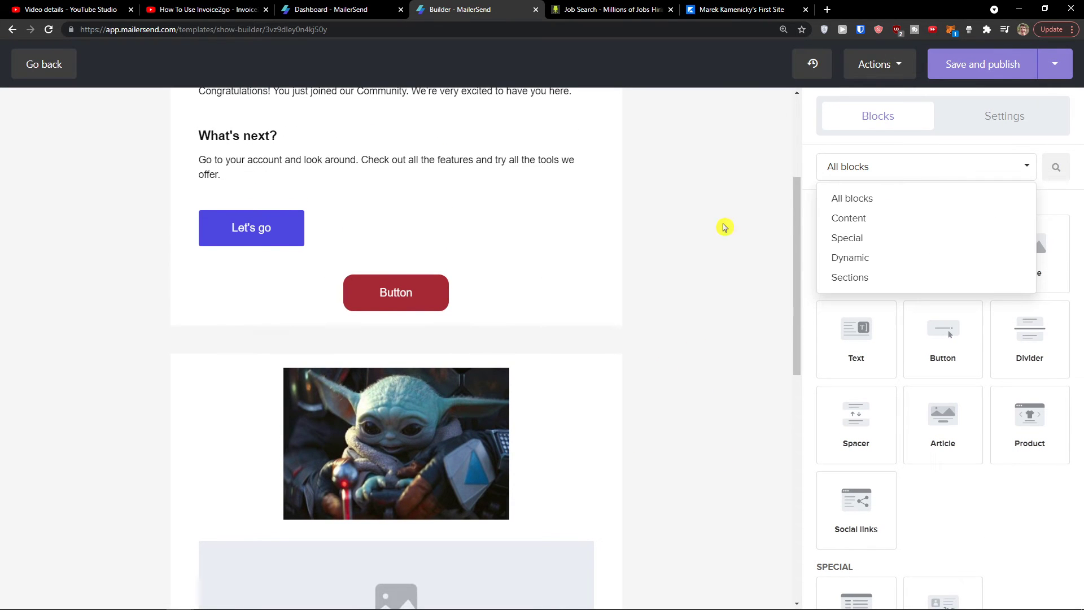
left_click(725, 227)
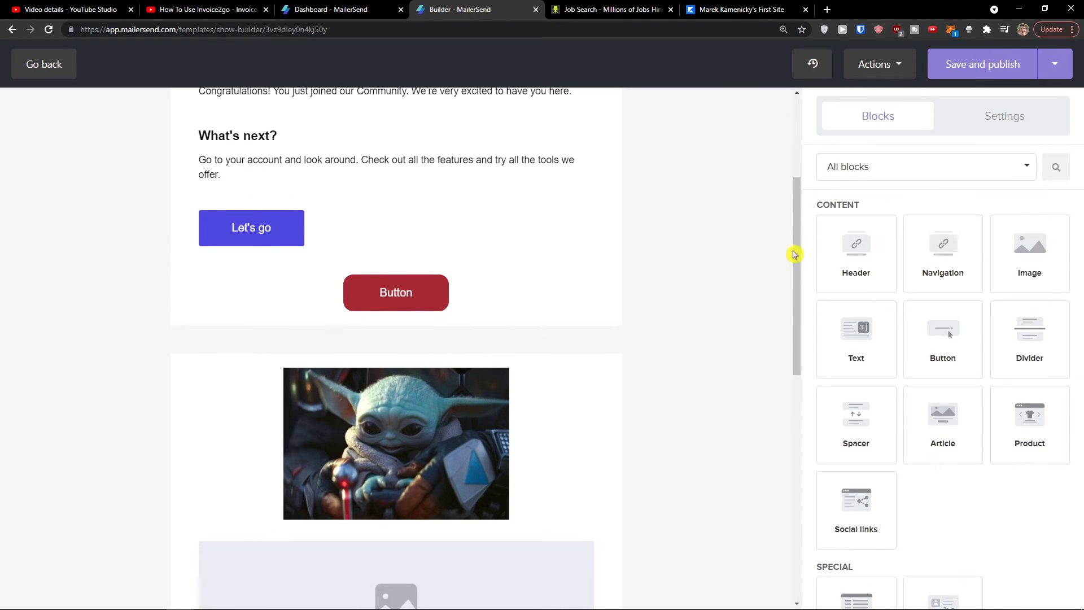
left_click(967, 115)
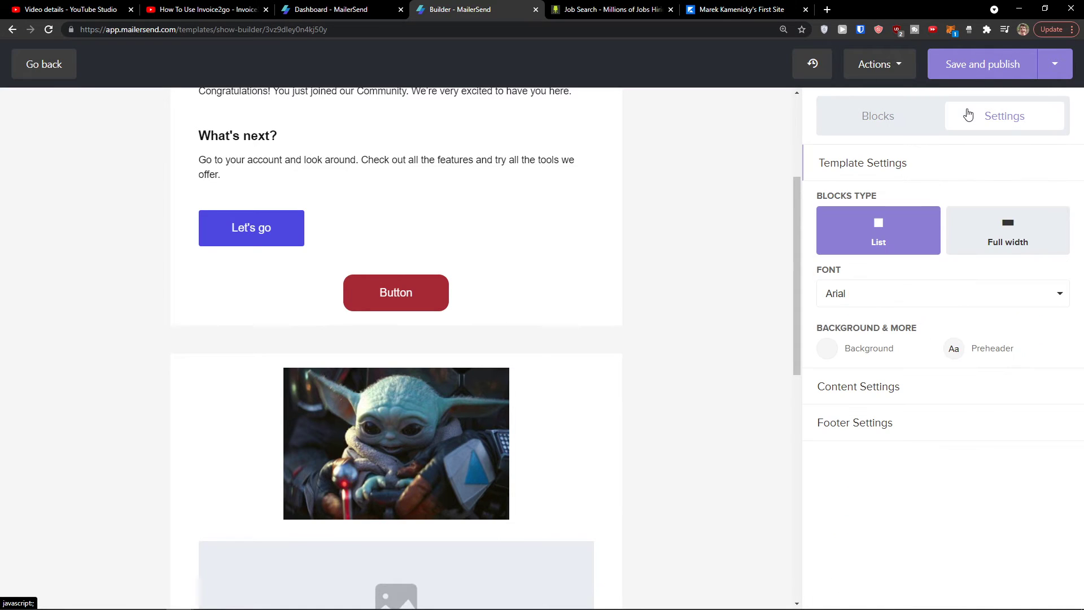
scroll(648, 321, "up", 4)
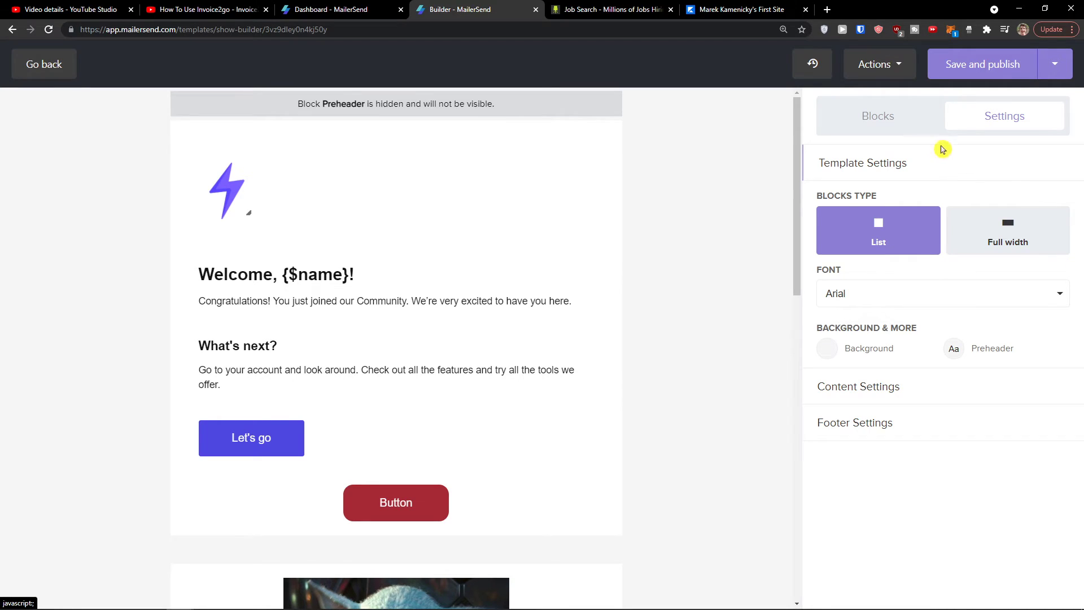
left_click(914, 128)
scroll(914, 339, "down", 3)
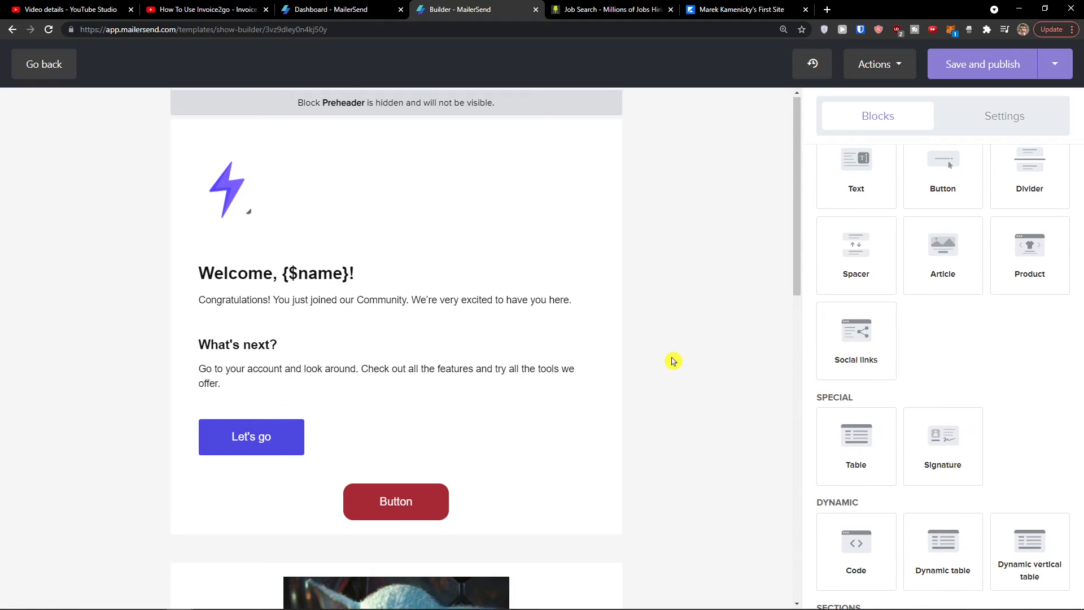
scroll(621, 367, "down", 8)
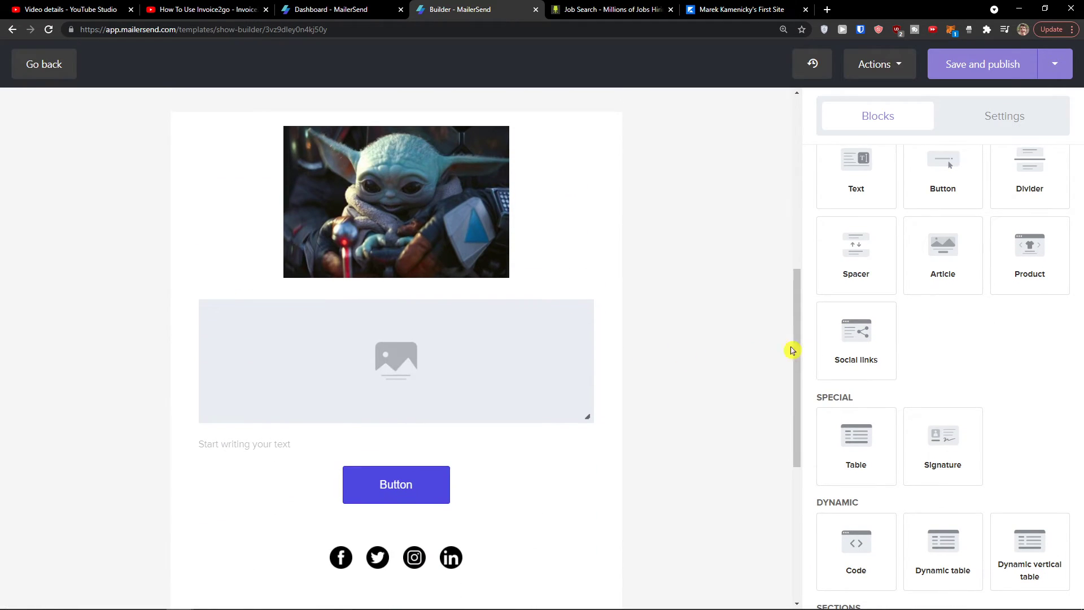
scroll(881, 373, "down", 1)
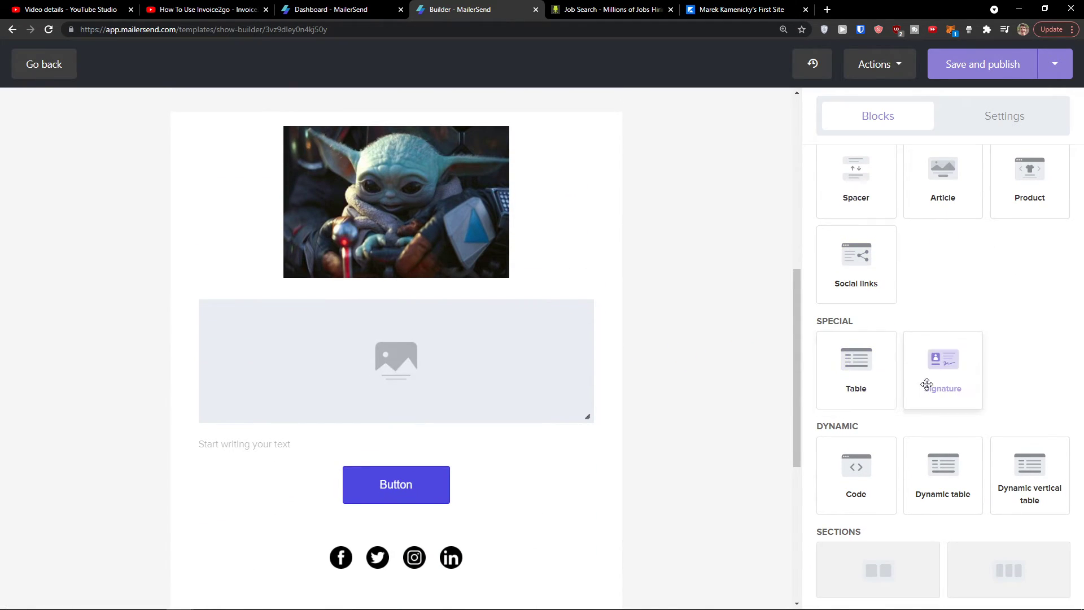
Step: Drop a table block below the blue button and open its settings
left_click_drag(890, 376, 467, 520)
scroll(525, 451, "down", 3)
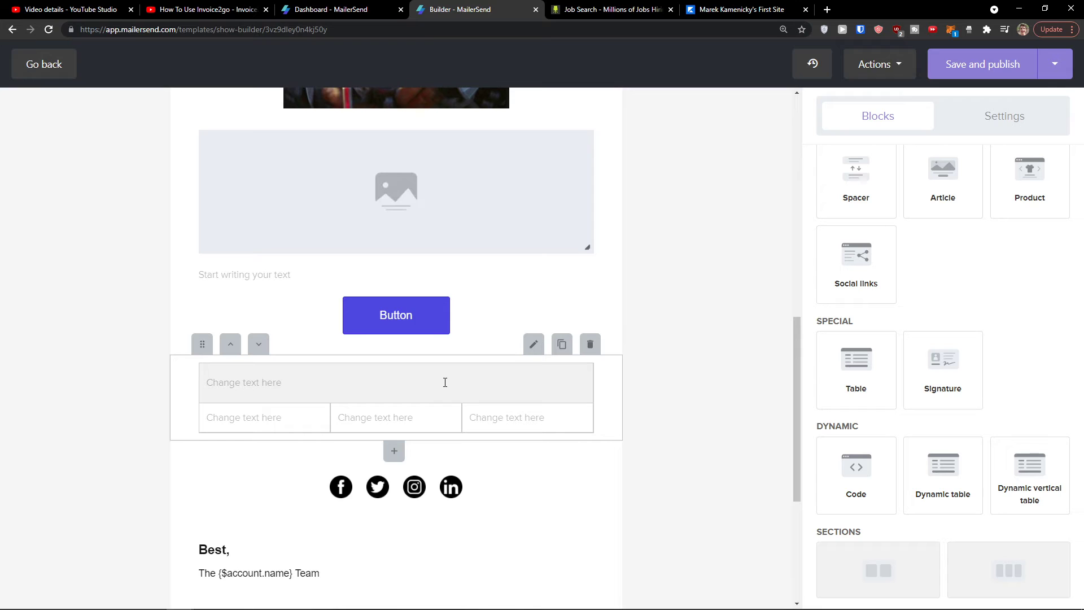
left_click(397, 449)
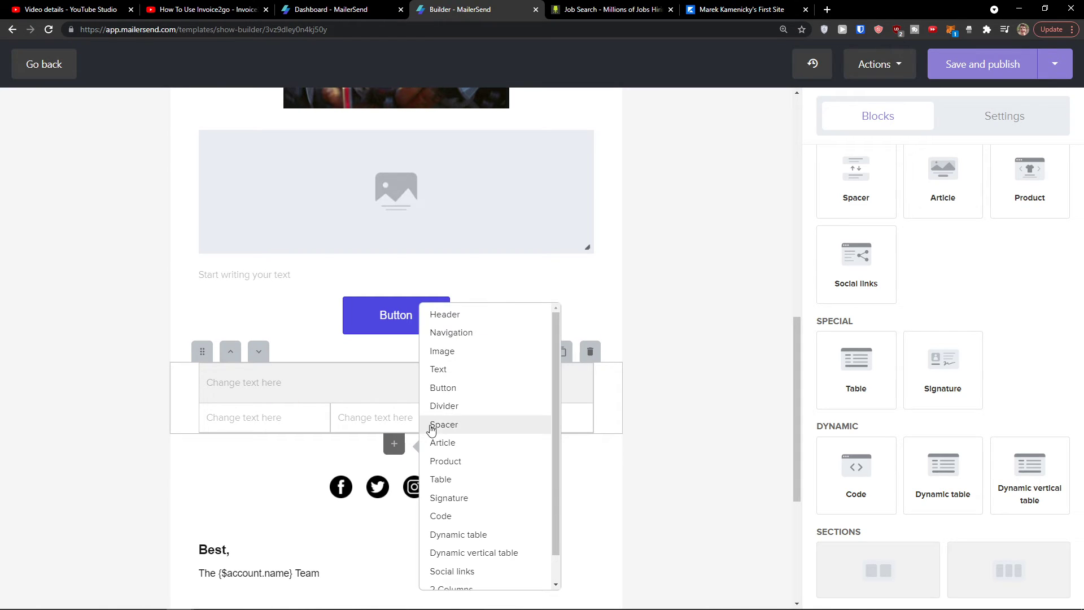
scroll(467, 390, "down", 1)
left_click(333, 385)
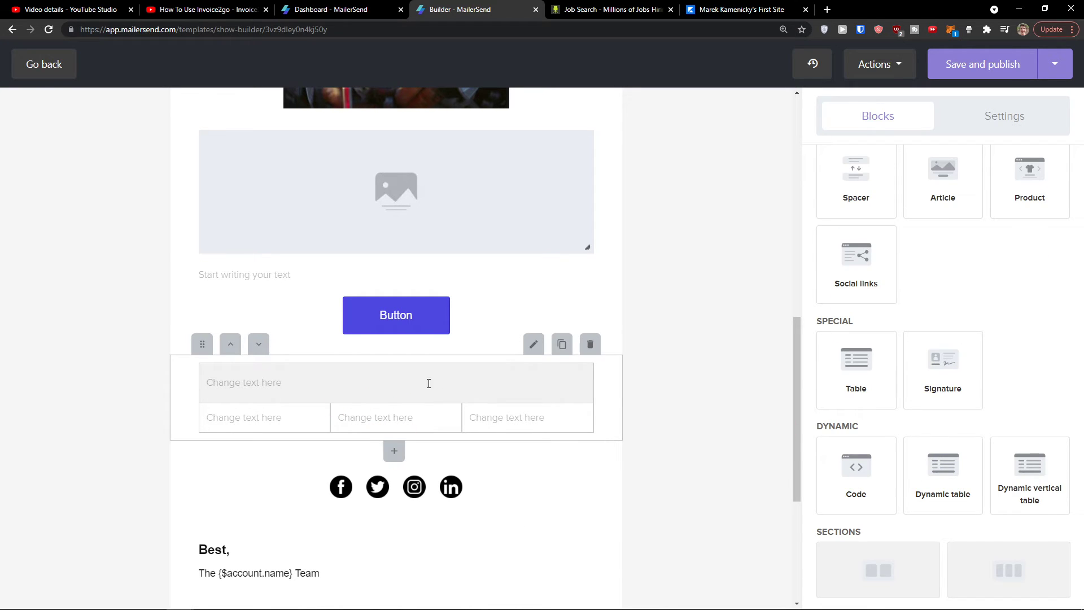
left_click(533, 344)
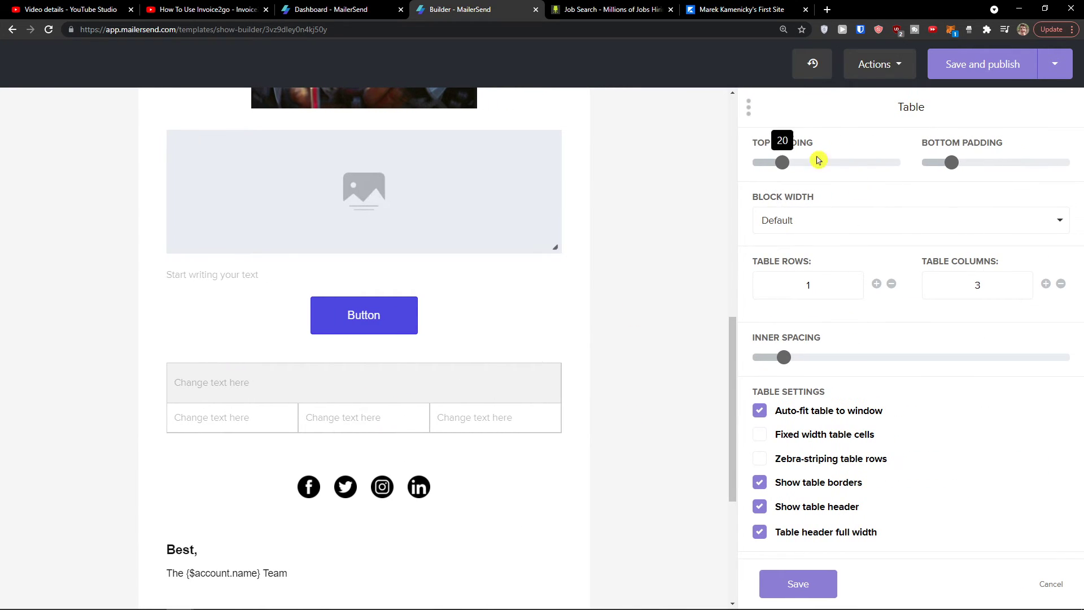
Step: Set the table's top padding to 30 with 4 rows and 4 columns
mouse_move(782, 163)
left_mouse_down()
mouse_move(797, 163)
mouse_move(782, 163)
left_mouse_up()
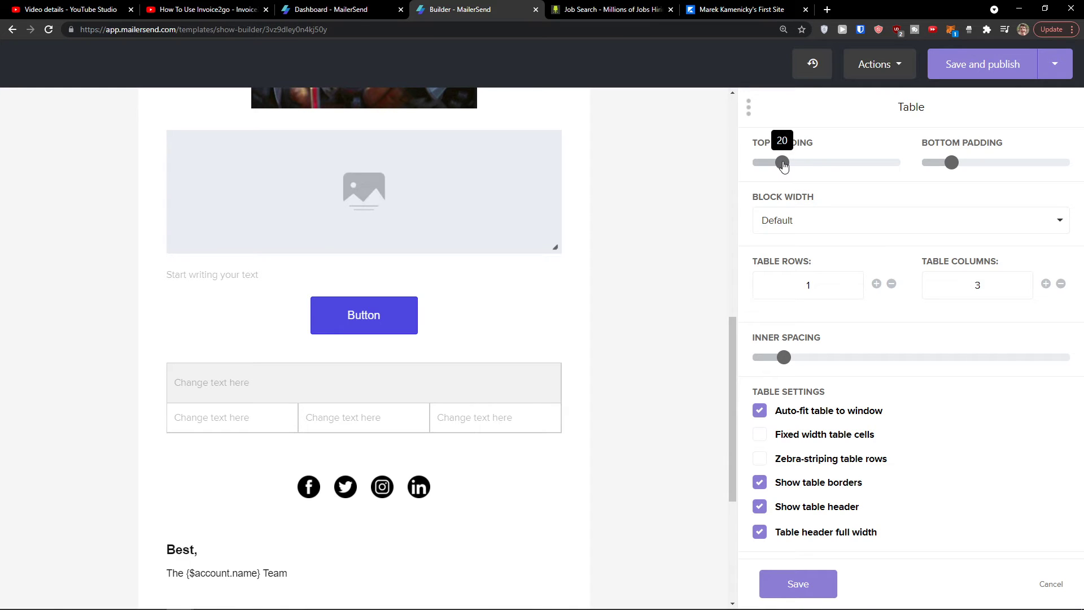
left_click(877, 284)
left_click(878, 285)
left_click(877, 285)
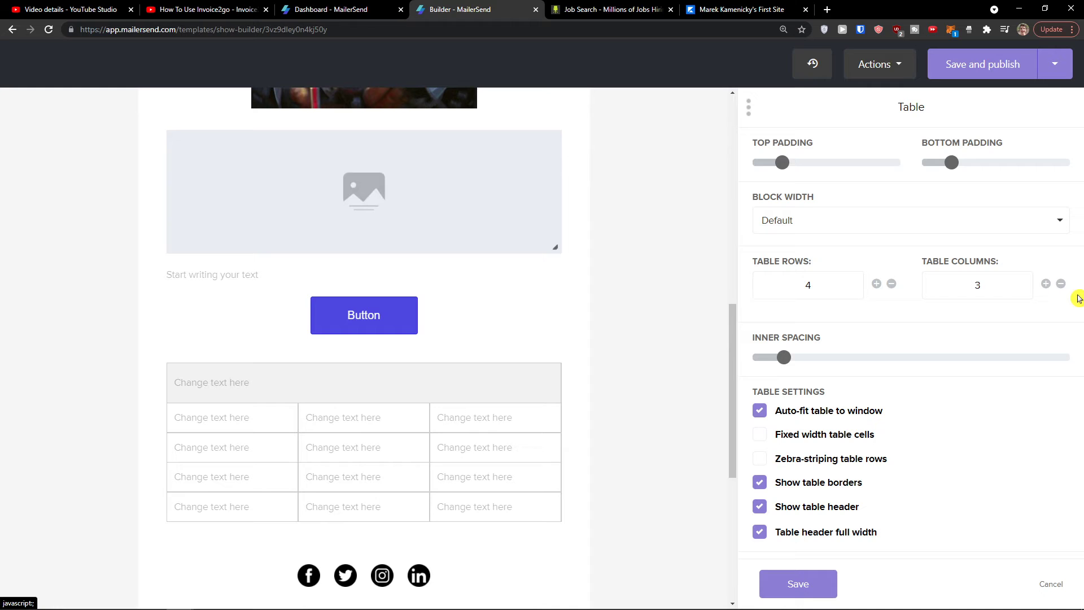
left_click(1046, 287)
Step: Keep bottom padding at 20, make cells fixed width, and save the table
mouse_move(951, 163)
left_mouse_down()
mouse_move(963, 164)
mouse_move(946, 164)
left_mouse_up()
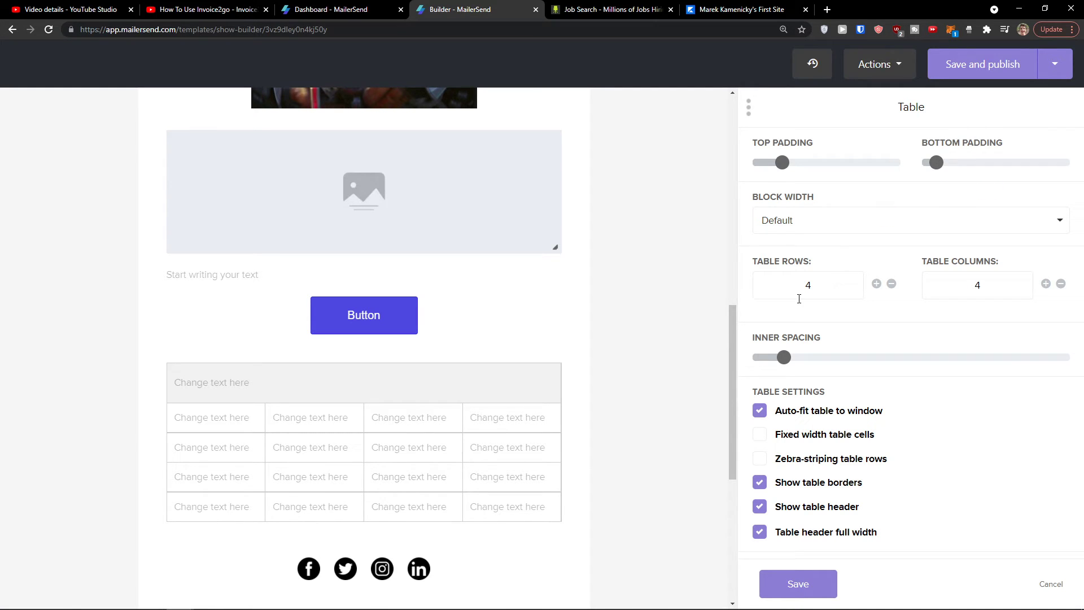
scroll(808, 317, "down", 2)
scroll(806, 307, "down", 1)
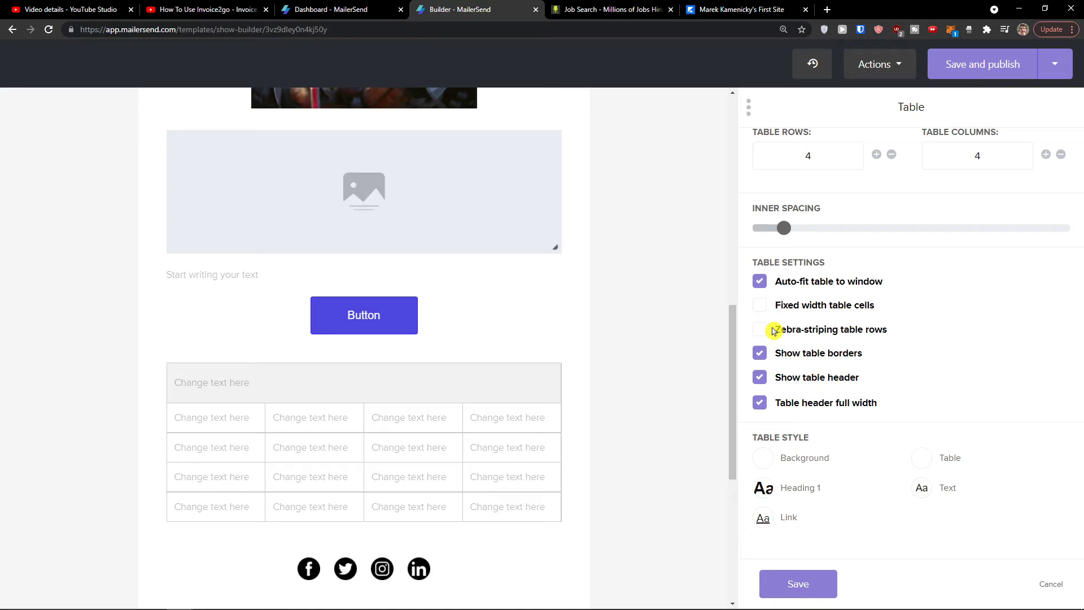
left_click(761, 311)
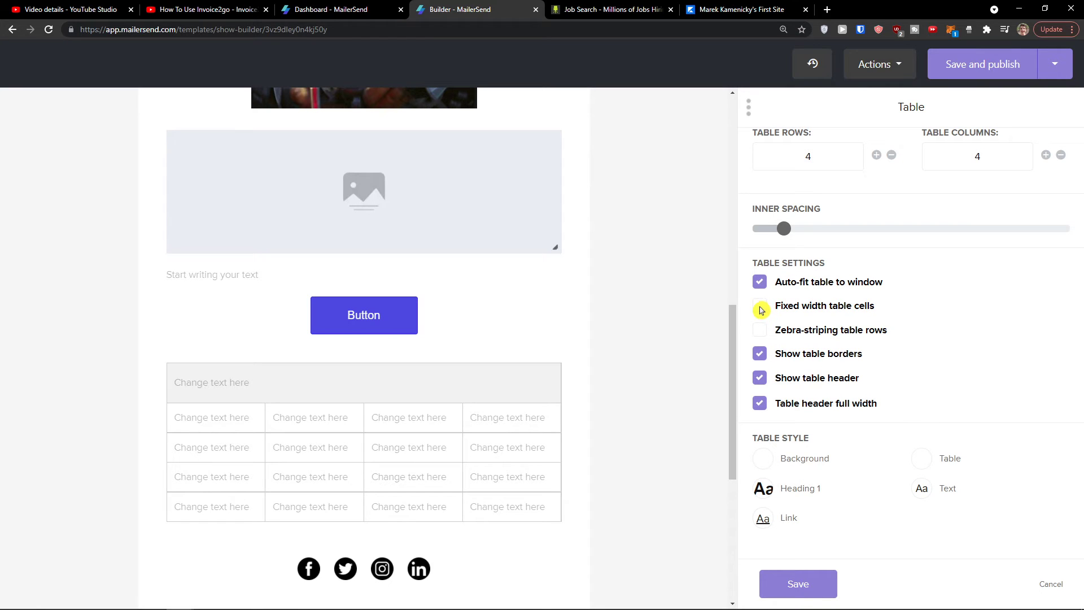
scroll(793, 296, "up", 3)
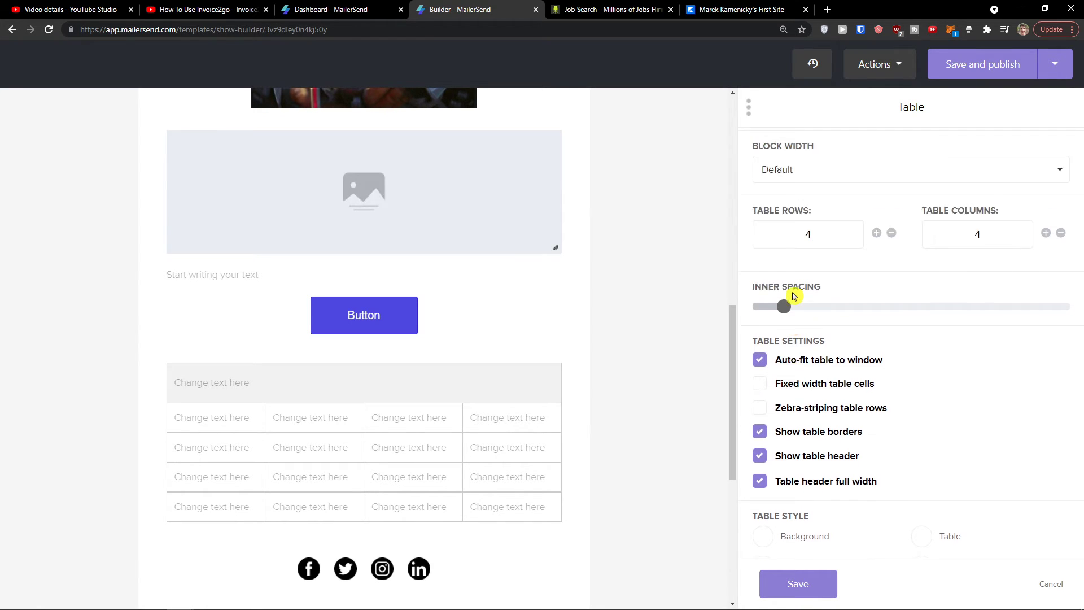
left_click(798, 585)
scroll(727, 437, "down", 1)
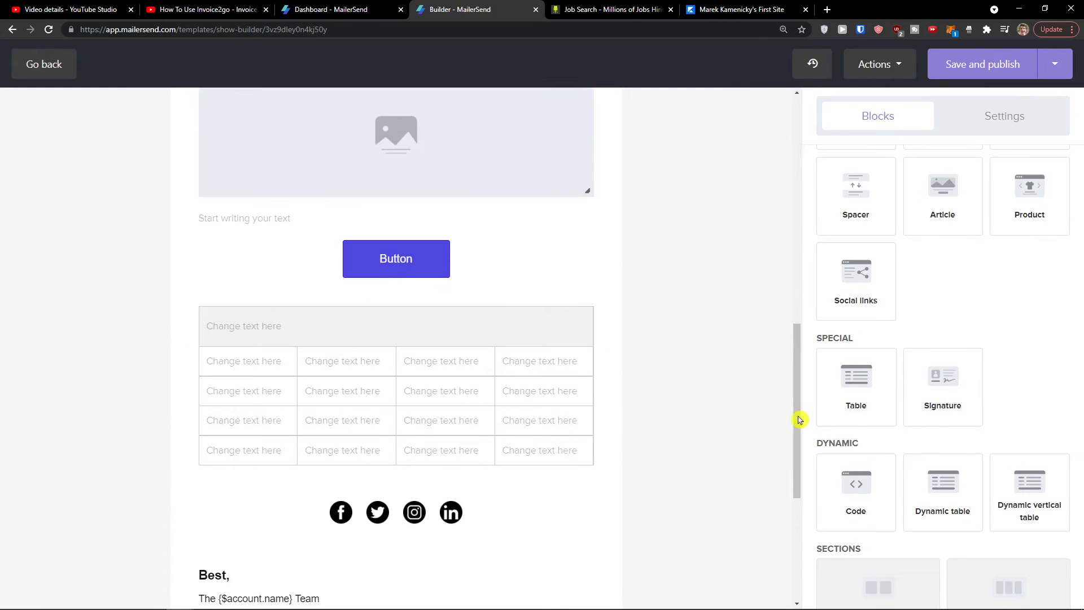
Step: Place a signature block with photo placeholder and Best regards below the table, saving its defaults
scroll(871, 421, "down", 1)
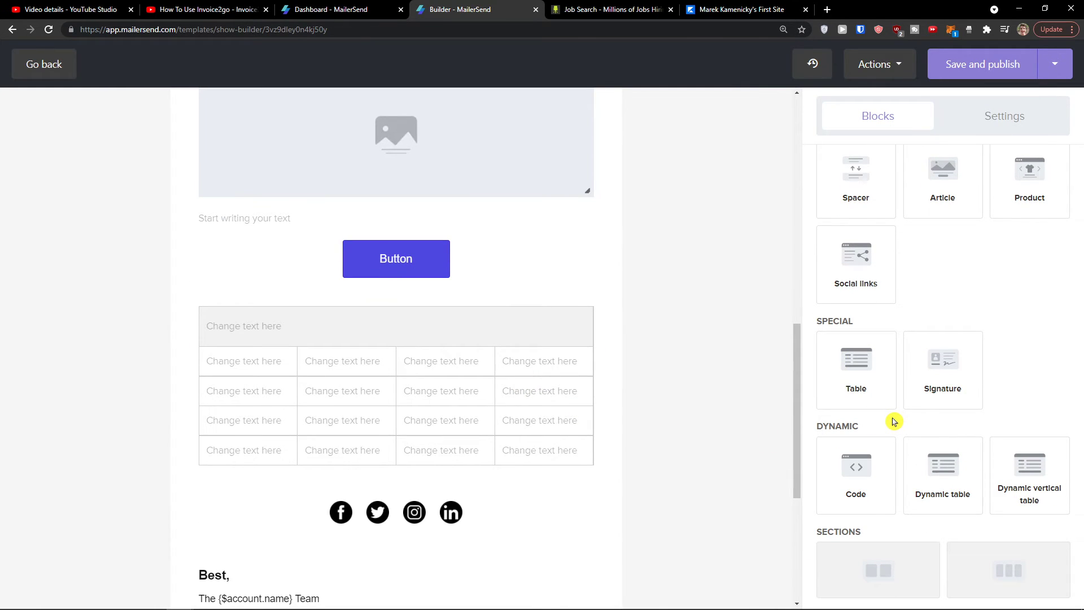
mouse_move(915, 388)
left_mouse_down()
mouse_move(940, 376)
mouse_move(420, 484)
left_mouse_up()
scroll(451, 489, "down", 1)
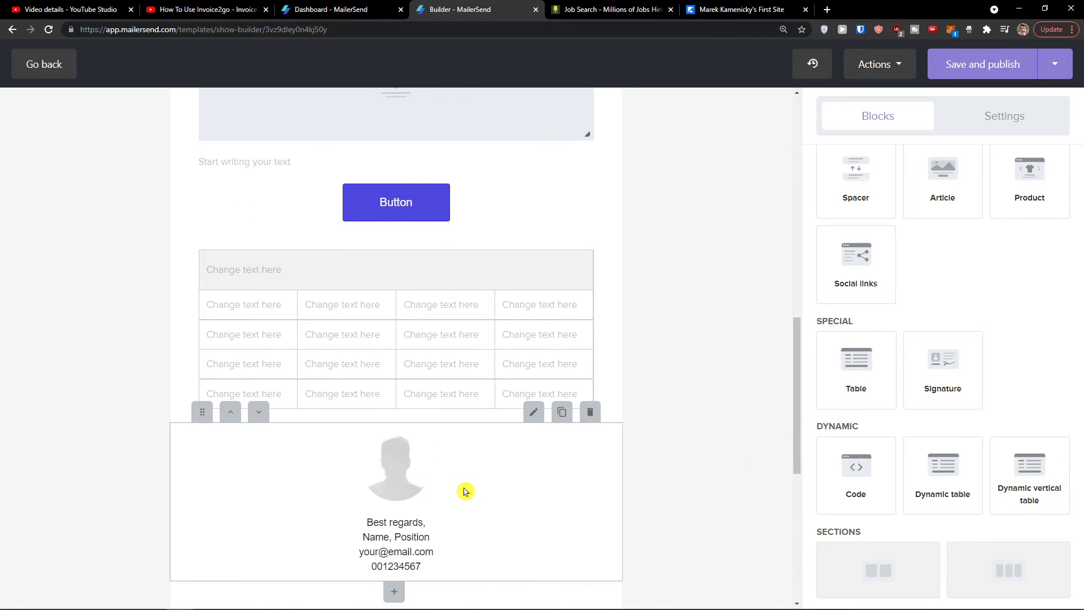
left_click(533, 421)
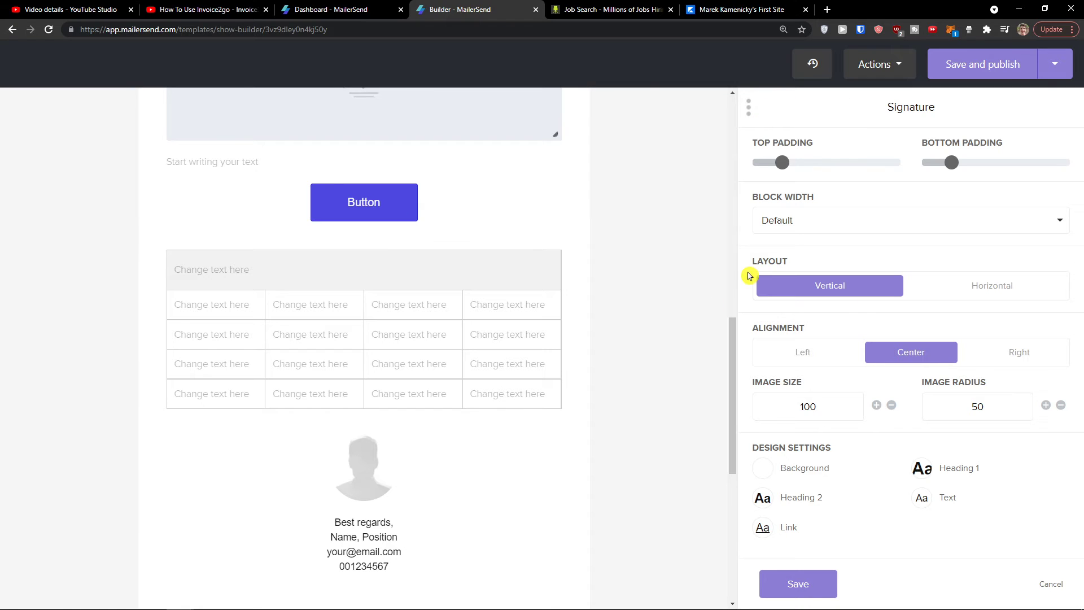
left_click(834, 574)
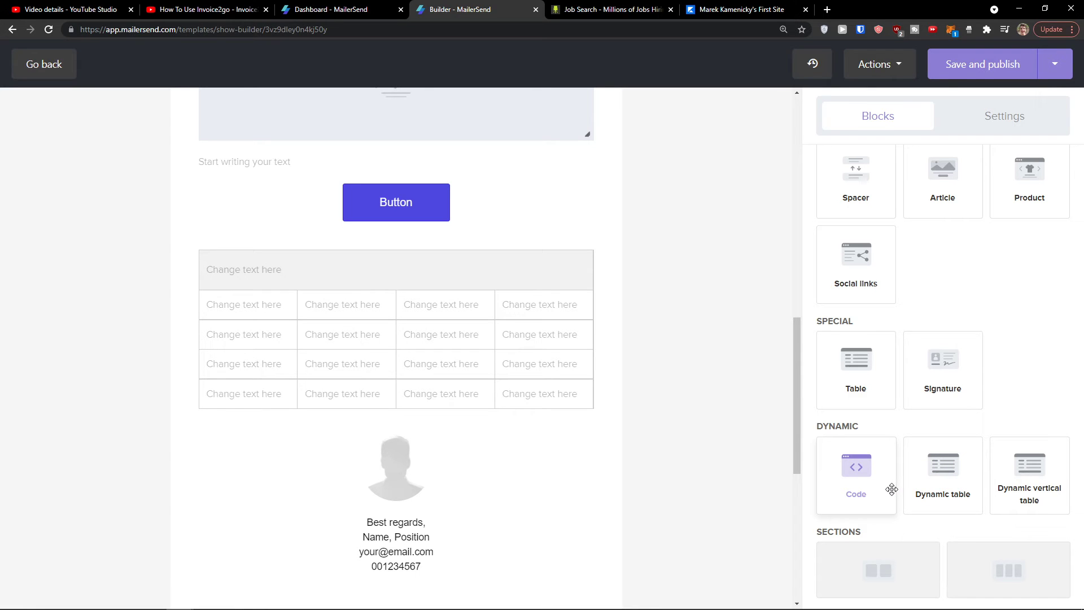
scroll(644, 452, "up", 10)
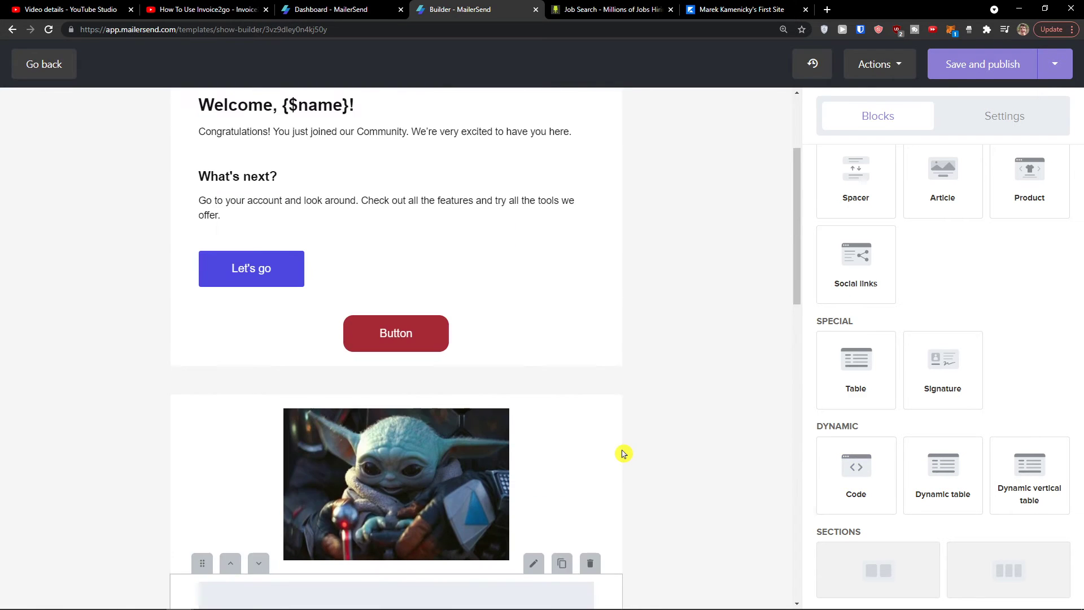
scroll(876, 496, "up", 2)
scroll(868, 493, "down", 2)
left_click_drag(856, 530, 442, 476)
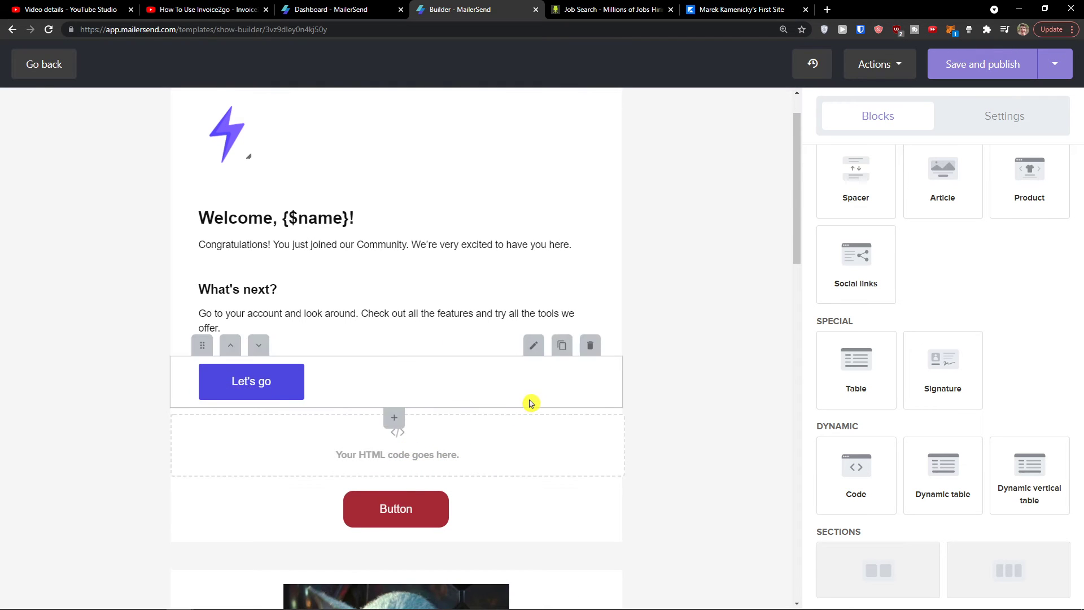
left_click(531, 404)
left_click(527, 431)
left_click(496, 398)
scroll(474, 429, "up", 1)
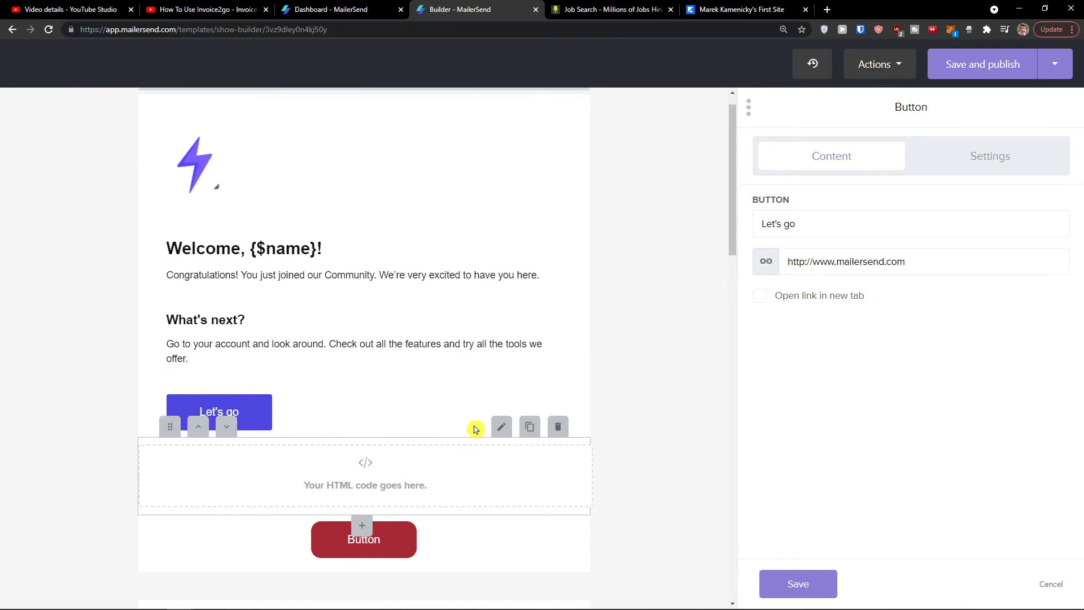
left_click(1051, 584)
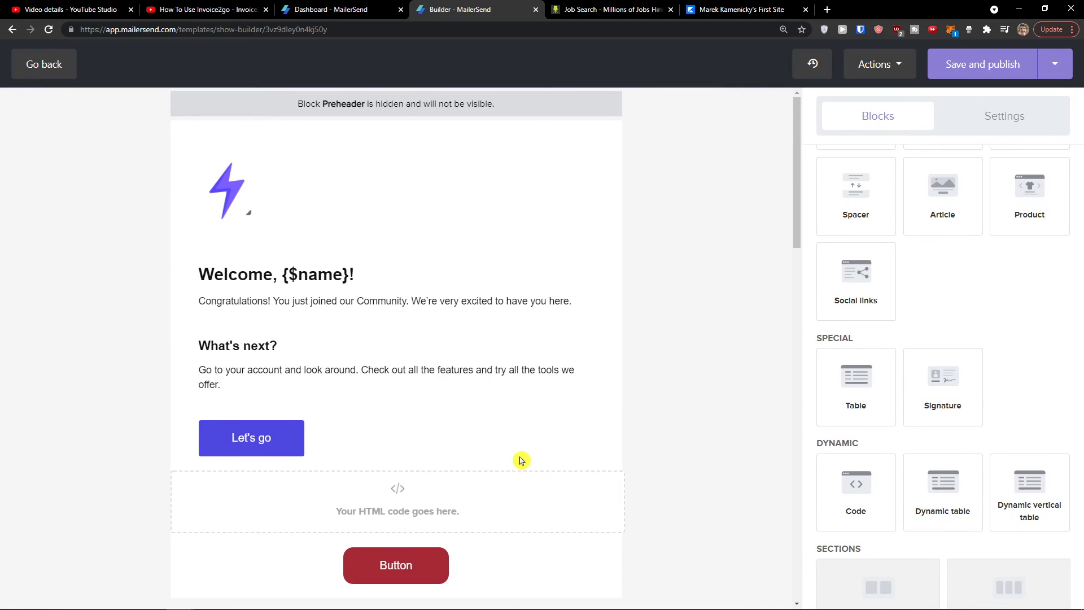
scroll(717, 450, "down", 1)
scroll(593, 472, "down", 3)
left_click_drag(954, 479, 452, 402)
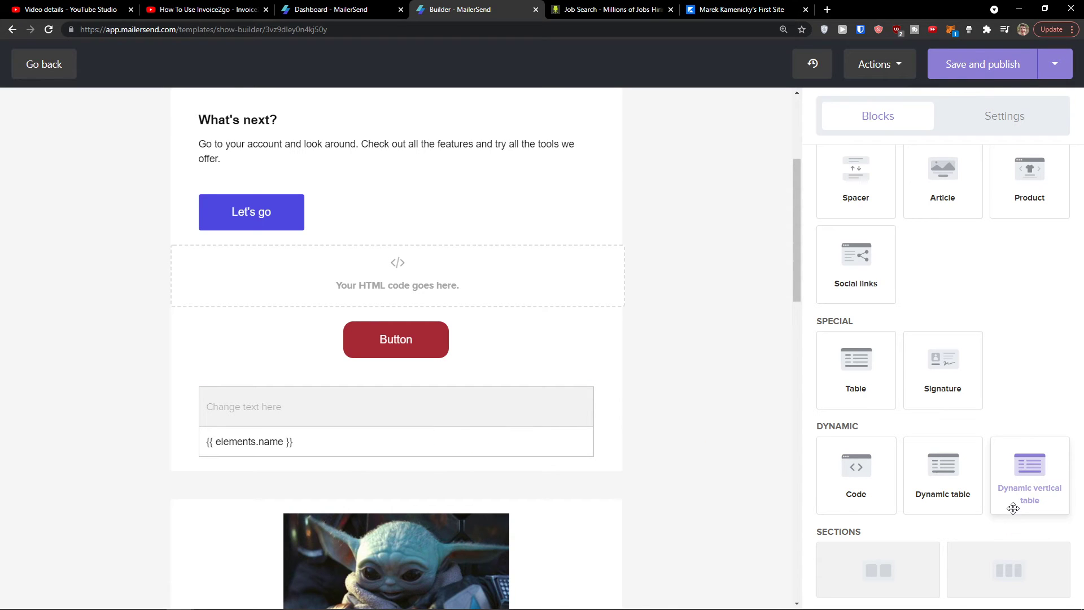
mouse_move(530, 394)
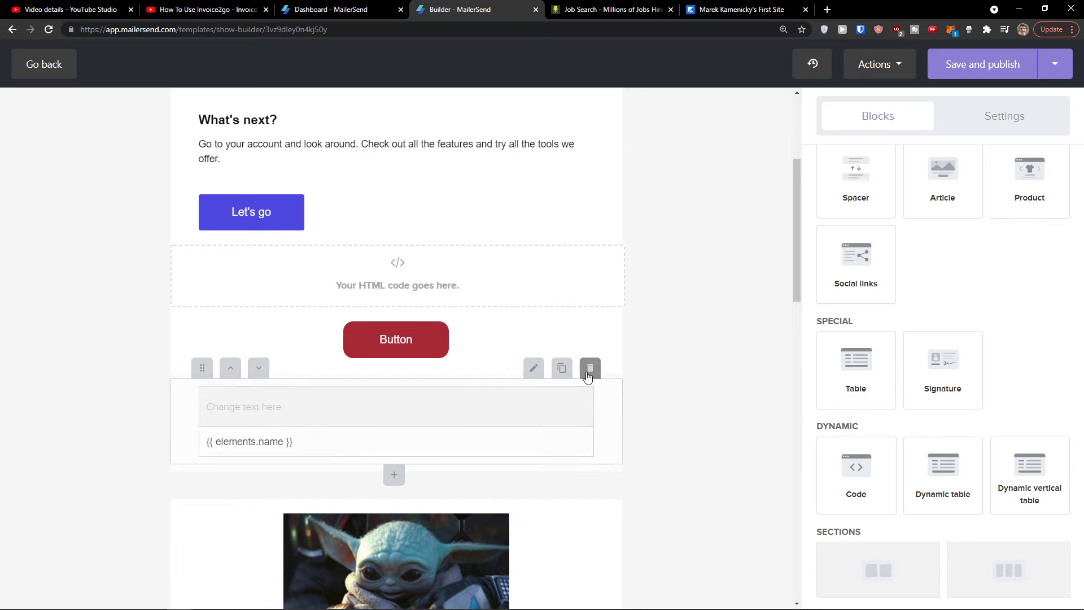
left_click(590, 370)
left_click(585, 232)
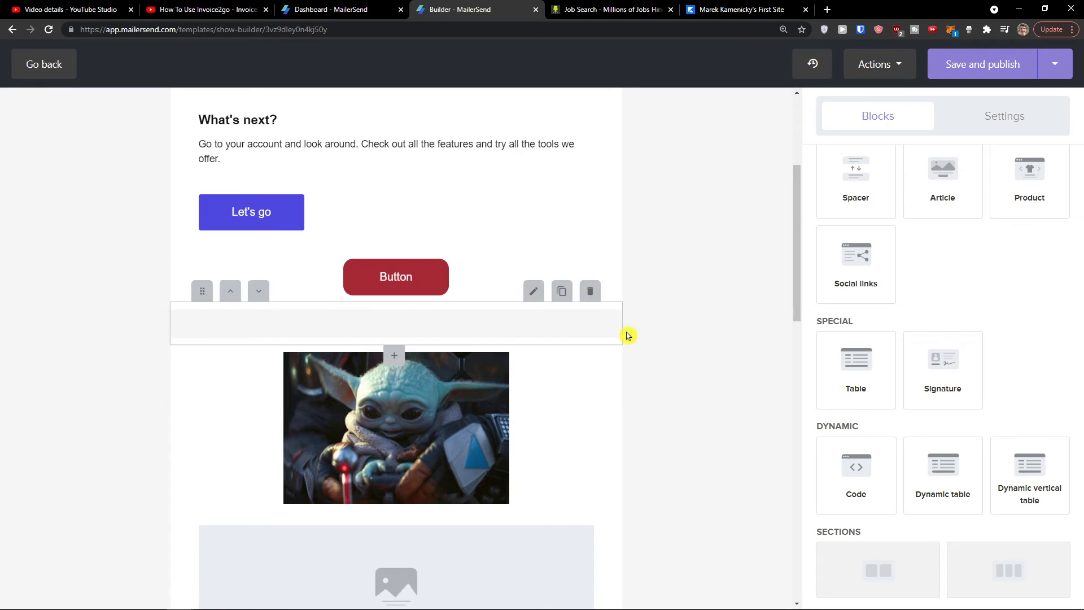
Step: Delete the empty image placeholder, signature and table blocks
mouse_move(610, 440)
scroll(934, 471, "up", 5)
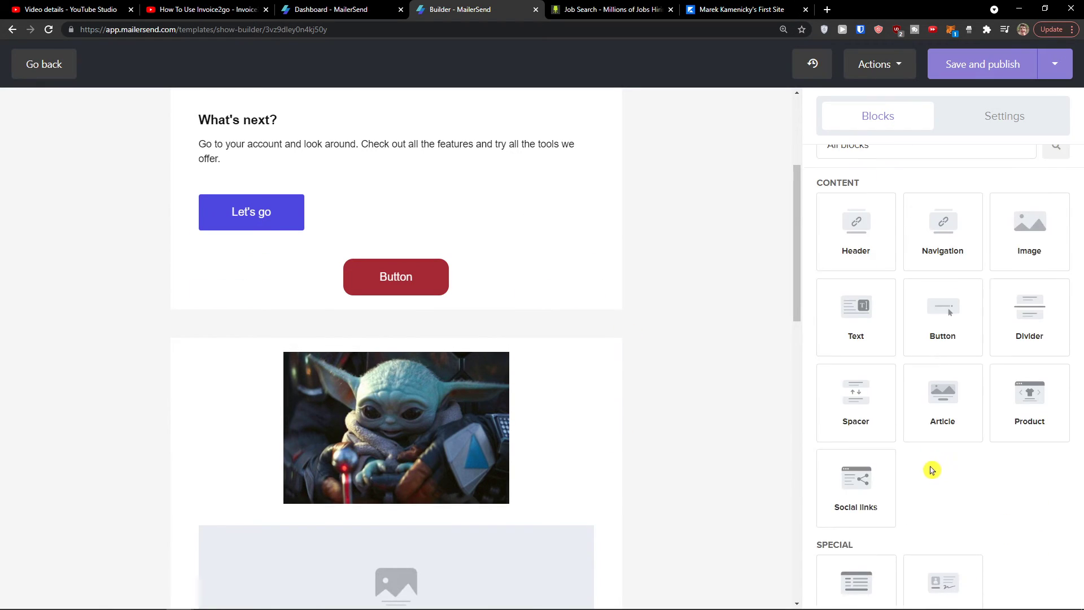
scroll(634, 407, "up", 2)
scroll(923, 453, "down", 5)
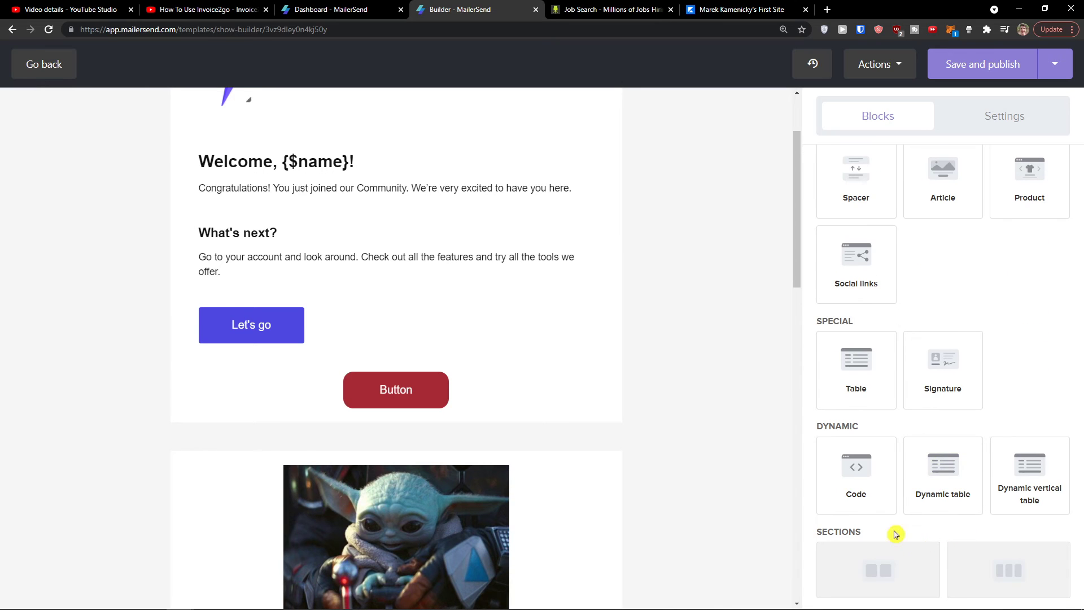
scroll(527, 455, "down", 3)
mouse_move(564, 511)
left_click(589, 451)
scroll(571, 452, "down", 4)
left_click(589, 404)
mouse_move(605, 367)
left_click(589, 225)
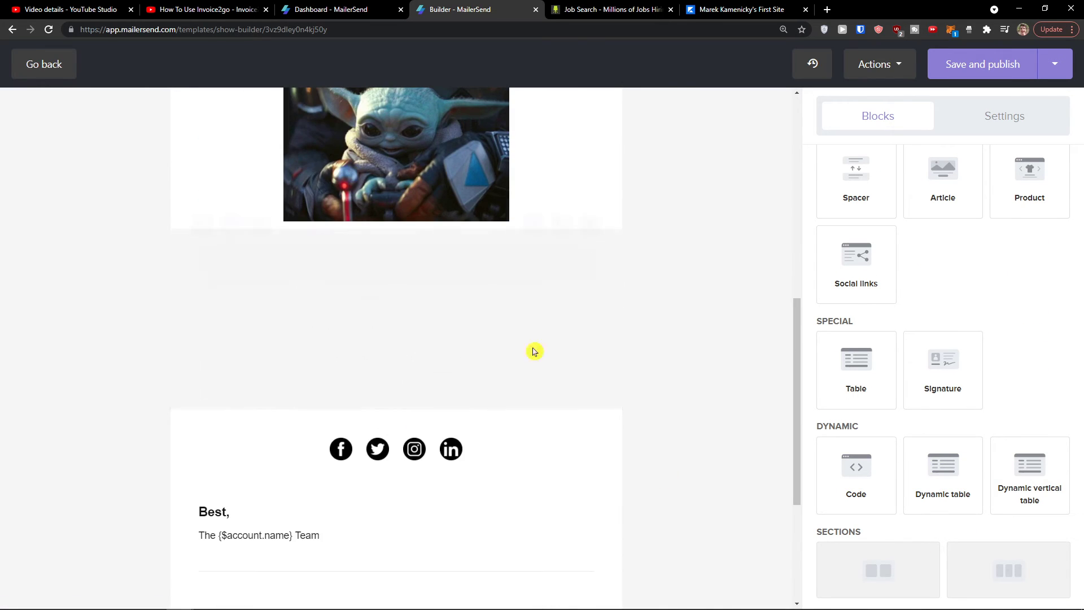
scroll(508, 394, "up", 6)
Step: Add a two-column and a three-column section below the red Button
left_click_drag(929, 469, 364, 381)
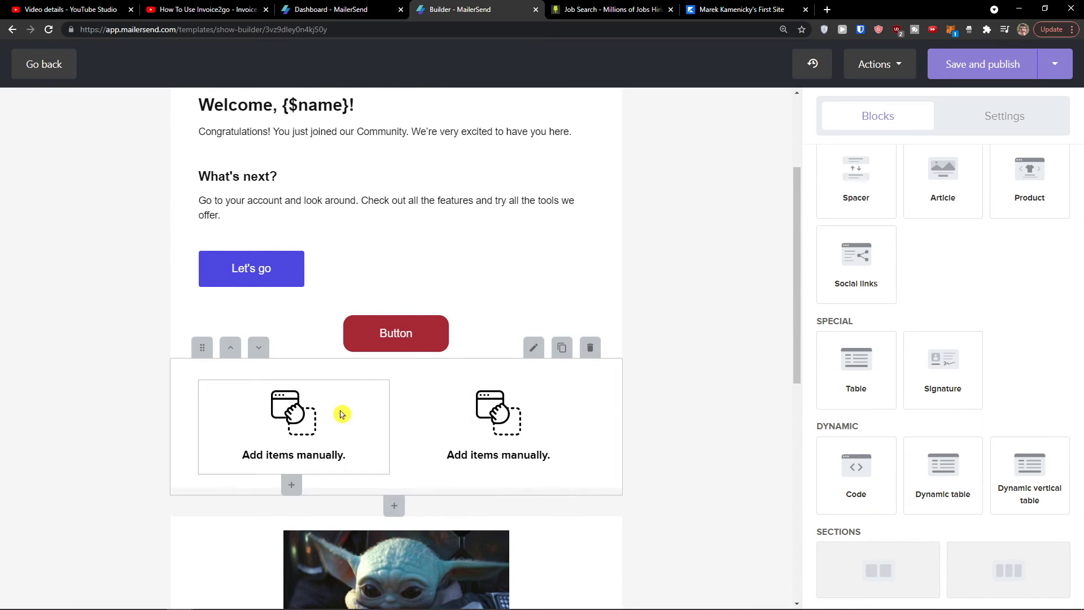
scroll(482, 423, "down", 2)
left_click_drag(1009, 571, 416, 392)
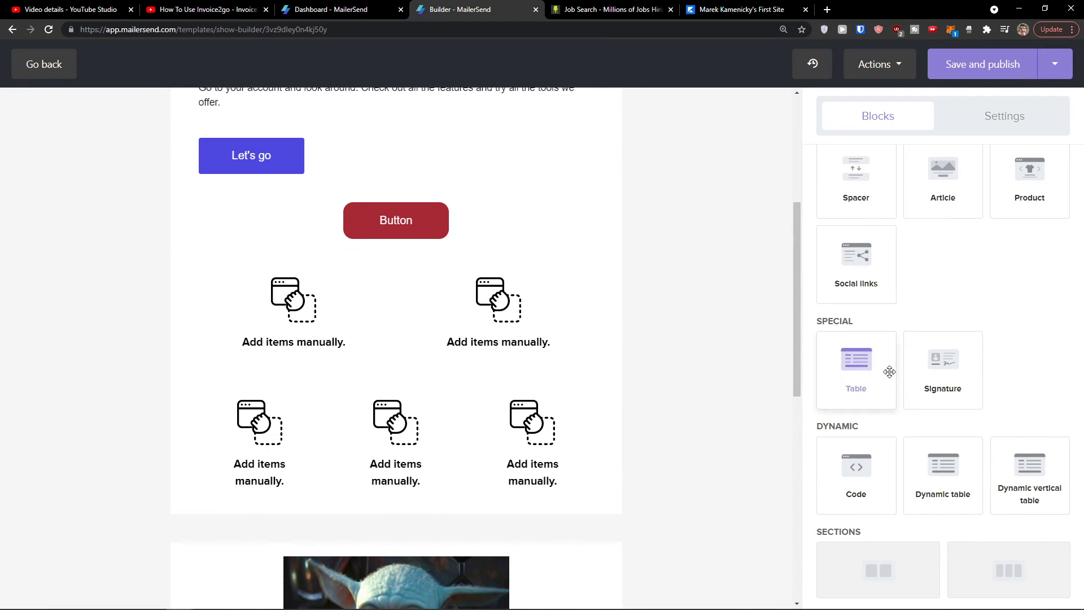
scroll(898, 370, "up", 5)
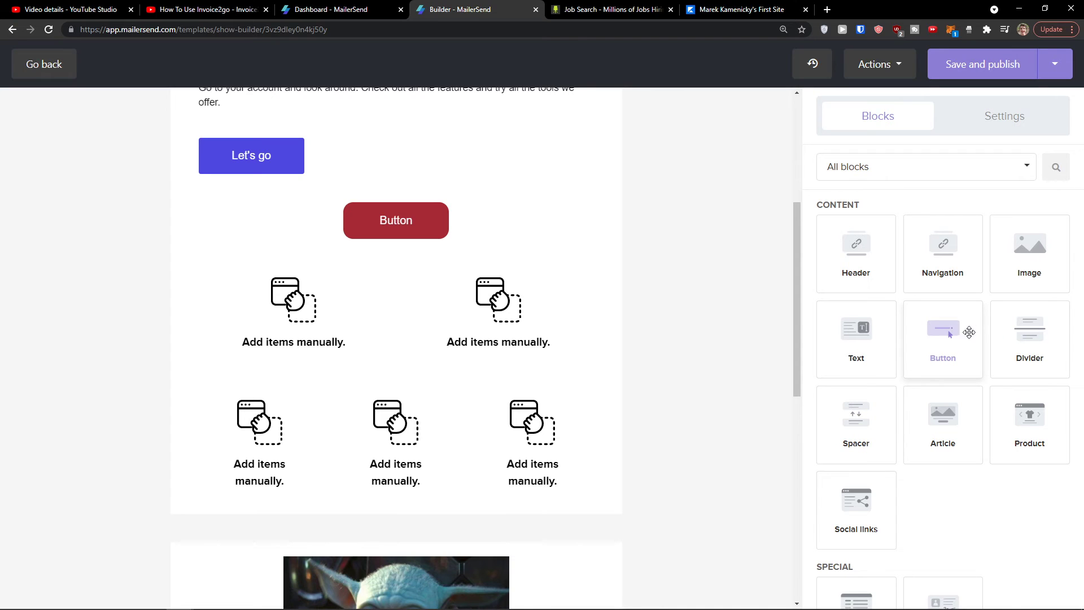
Step: Drop Image blocks into both two-column cells, then Image, Text and Image into the three-column cells
left_click_drag(1030, 282, 451, 325)
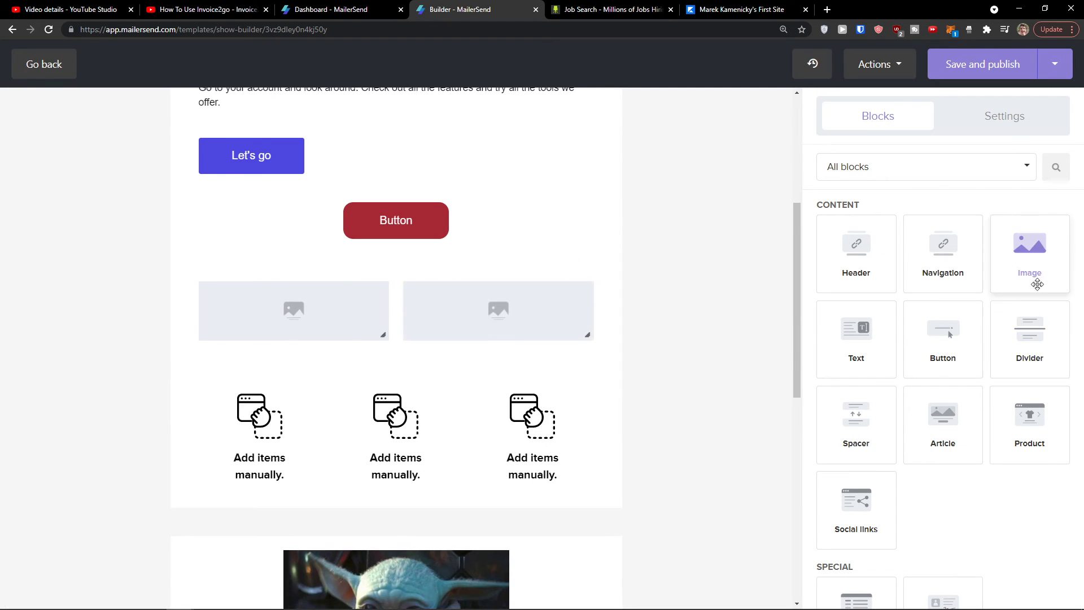
left_click_drag(1041, 270, 258, 452)
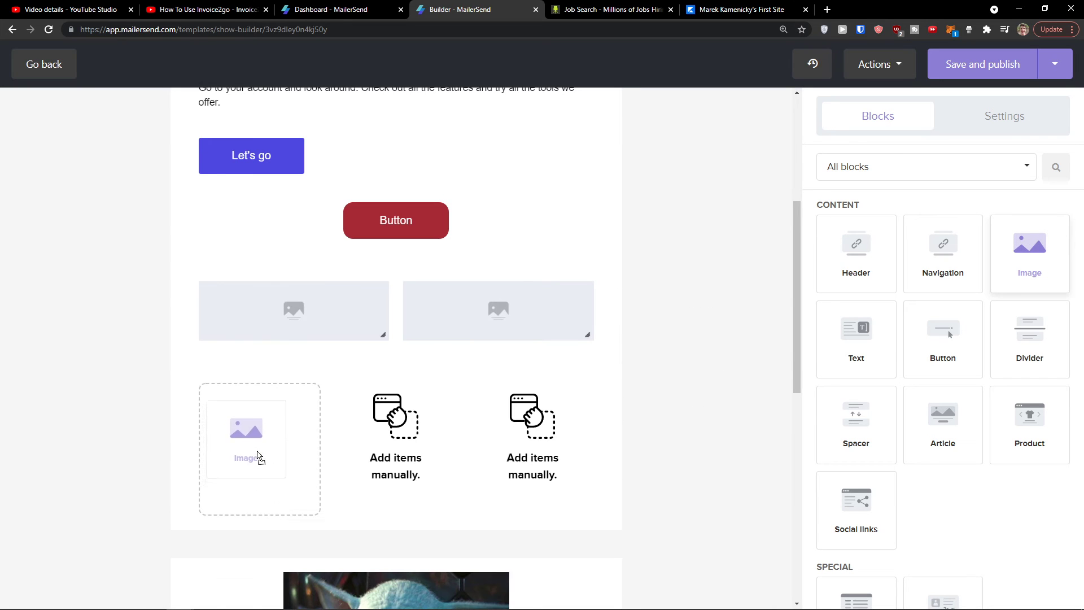
left_click_drag(856, 334, 406, 443)
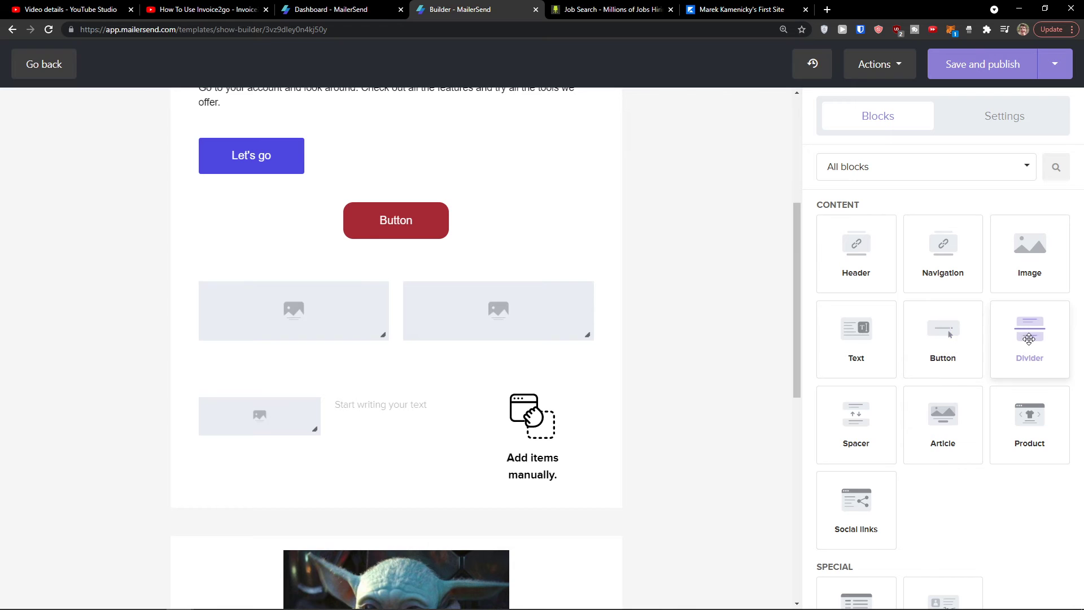
left_click_drag(1009, 278, 584, 418)
left_click_drag(519, 425, 519, 423)
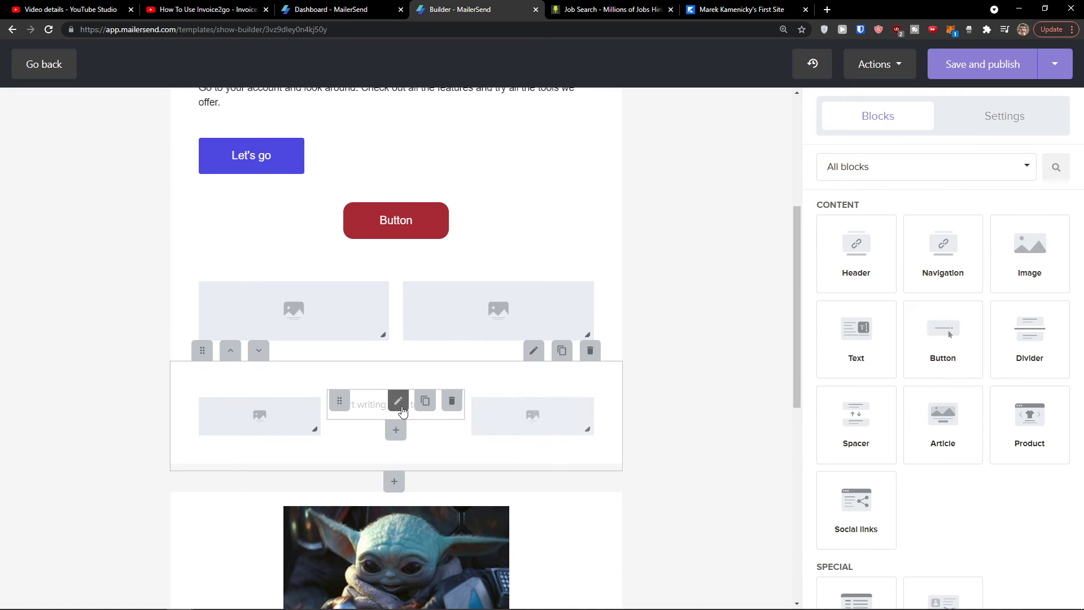
Step: Add a Button block at the bottom of each of the three columns
left_click(534, 354)
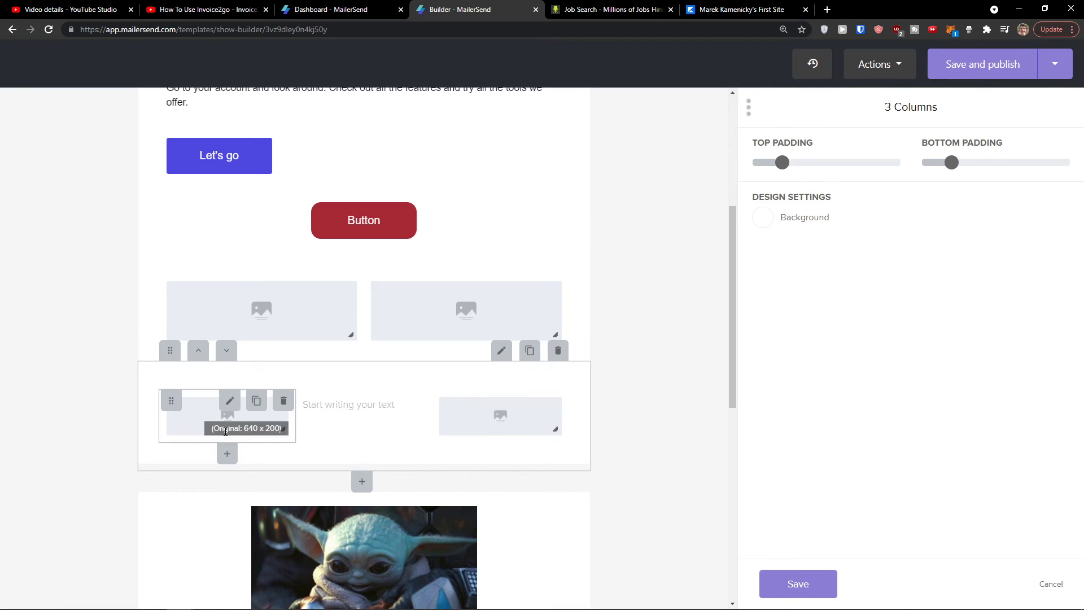
left_click(227, 454)
left_click(227, 455)
left_click(227, 455)
left_click(283, 437)
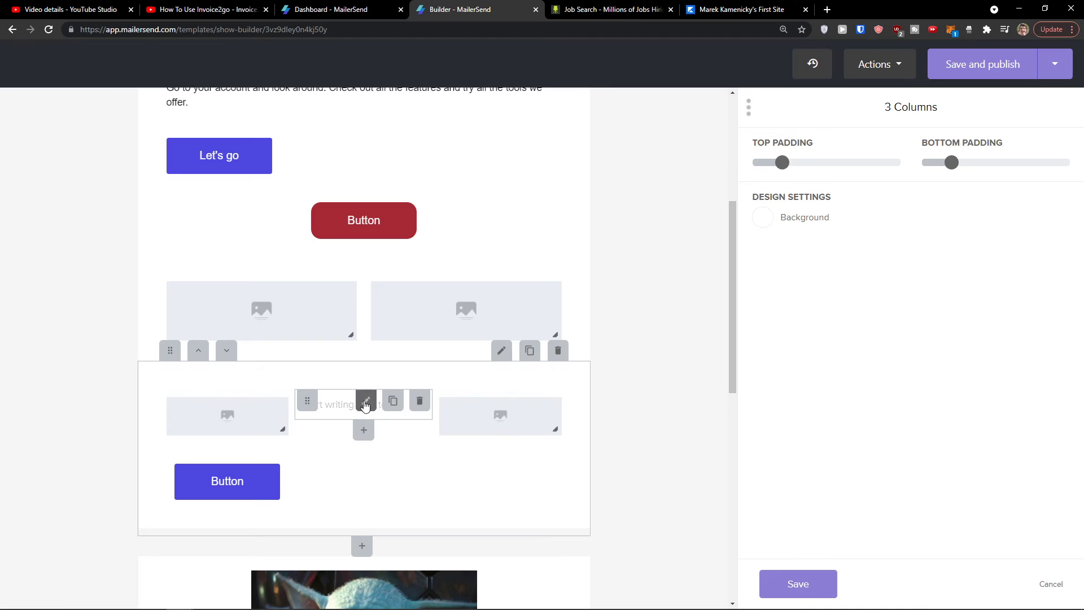
left_click(363, 430)
left_click(443, 418)
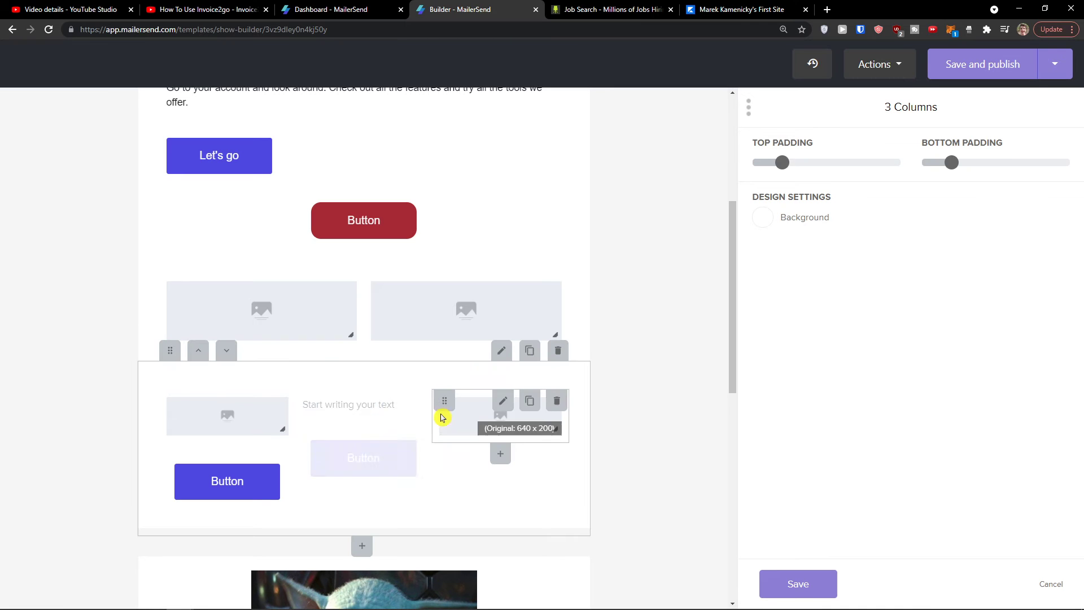
left_click(500, 453)
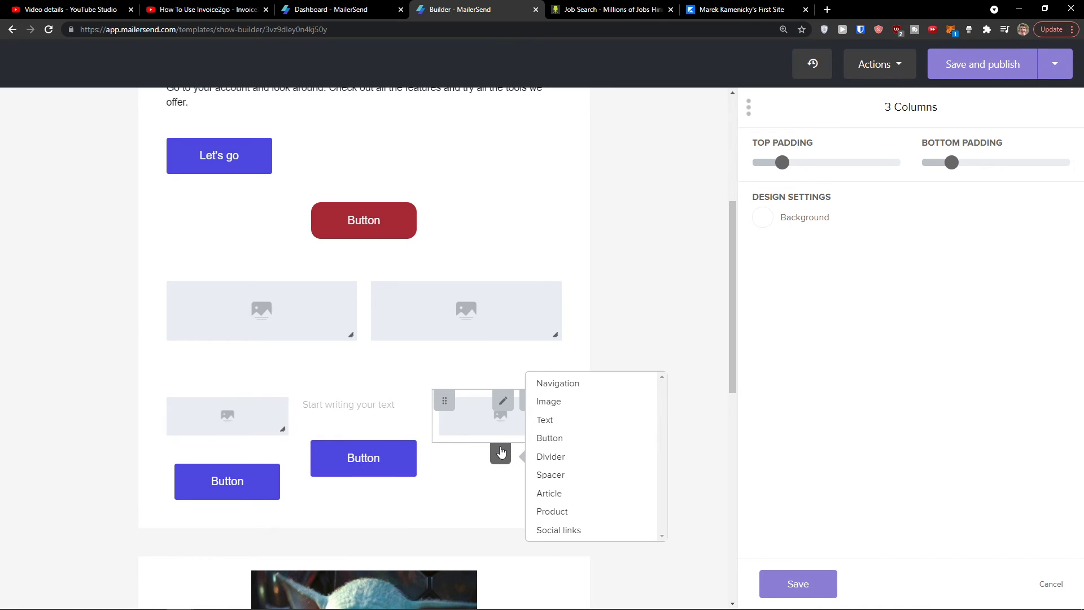
left_click(570, 447)
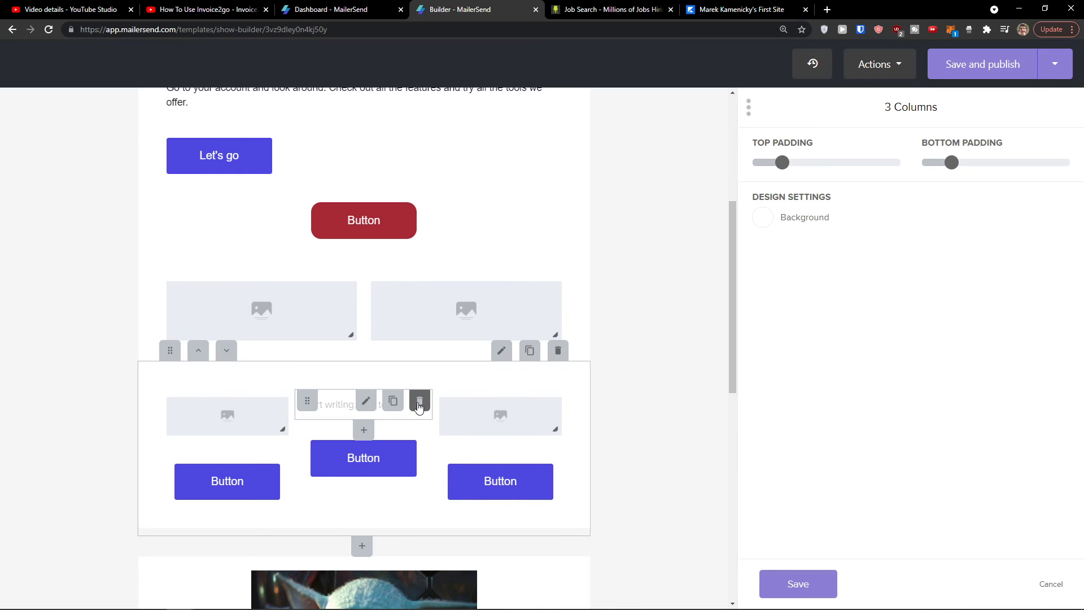
Step: Replace the middle column's text with an image, then add text blocks under the middle and right images
left_click(418, 407)
left_click_drag(1028, 242, 396, 430)
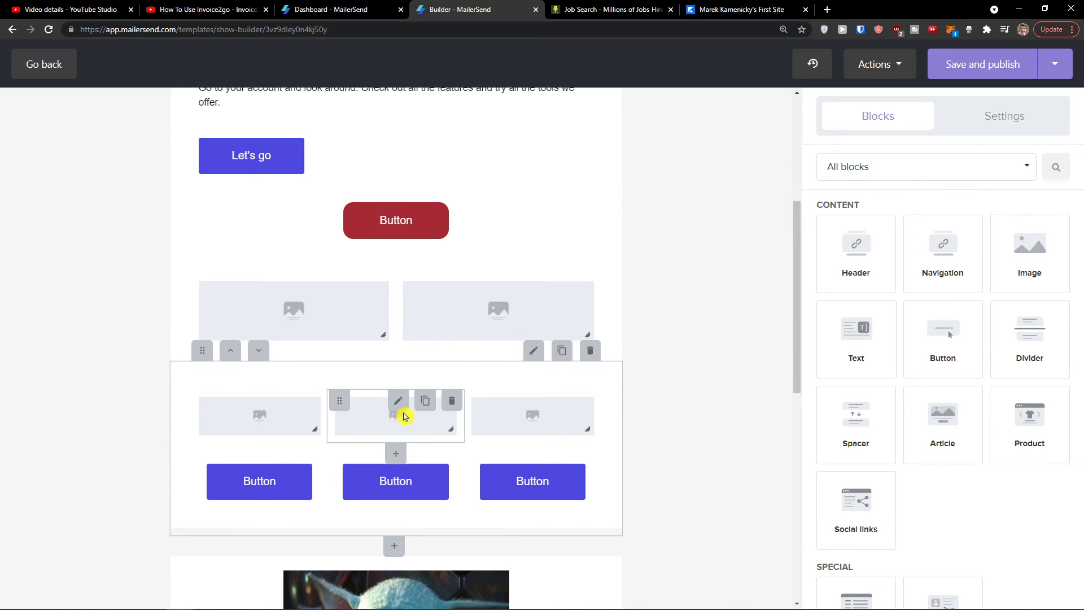
left_click(392, 454)
left_click(458, 420)
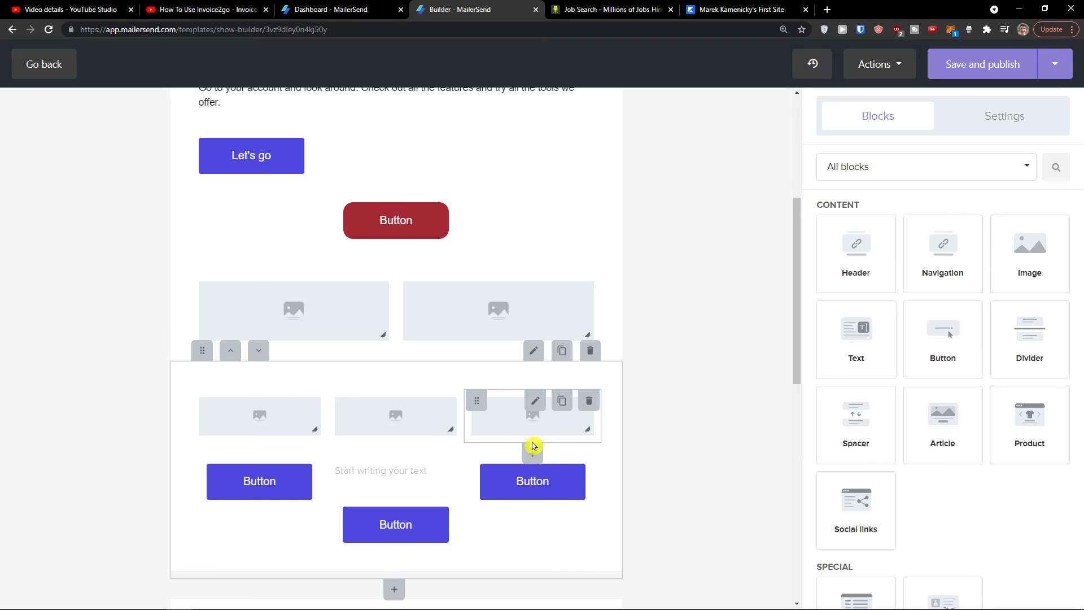
left_click(532, 451)
left_click(579, 419)
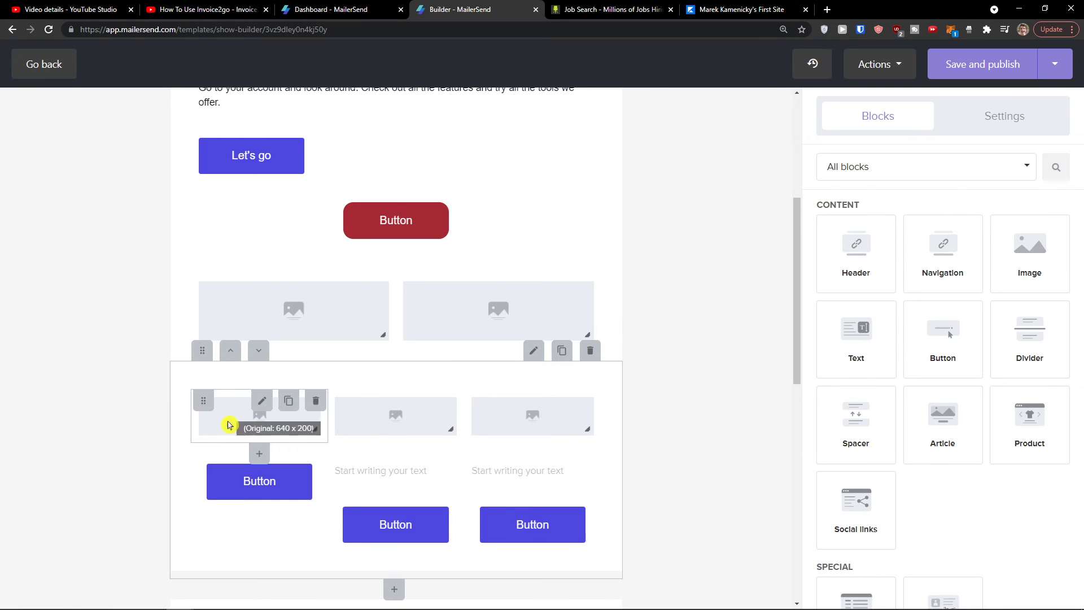
Step: Add a text block under the left column's image
left_click(255, 457)
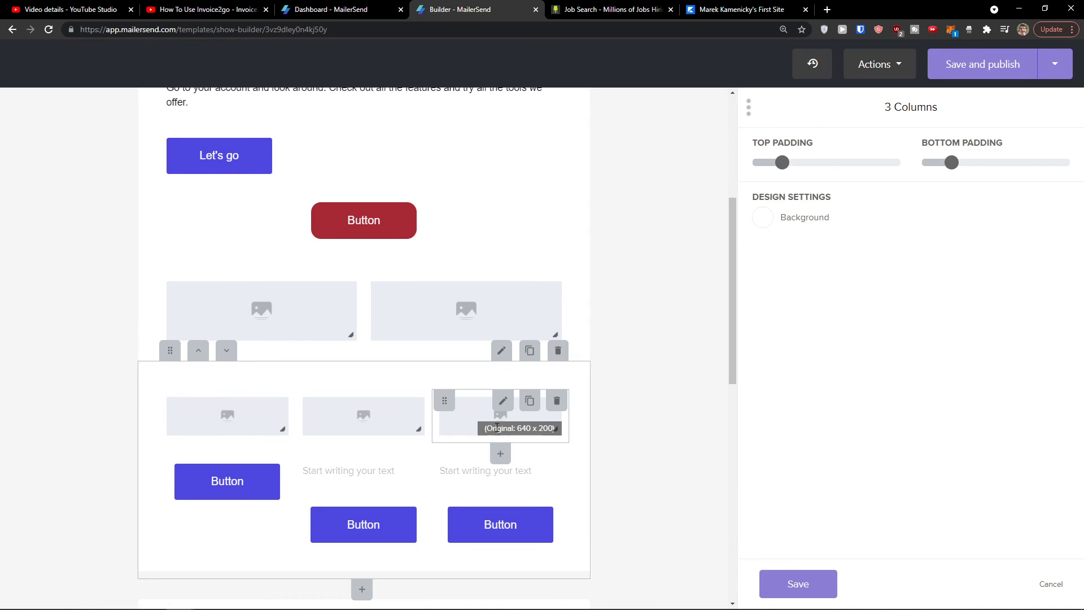
left_click(189, 417)
left_click(227, 453)
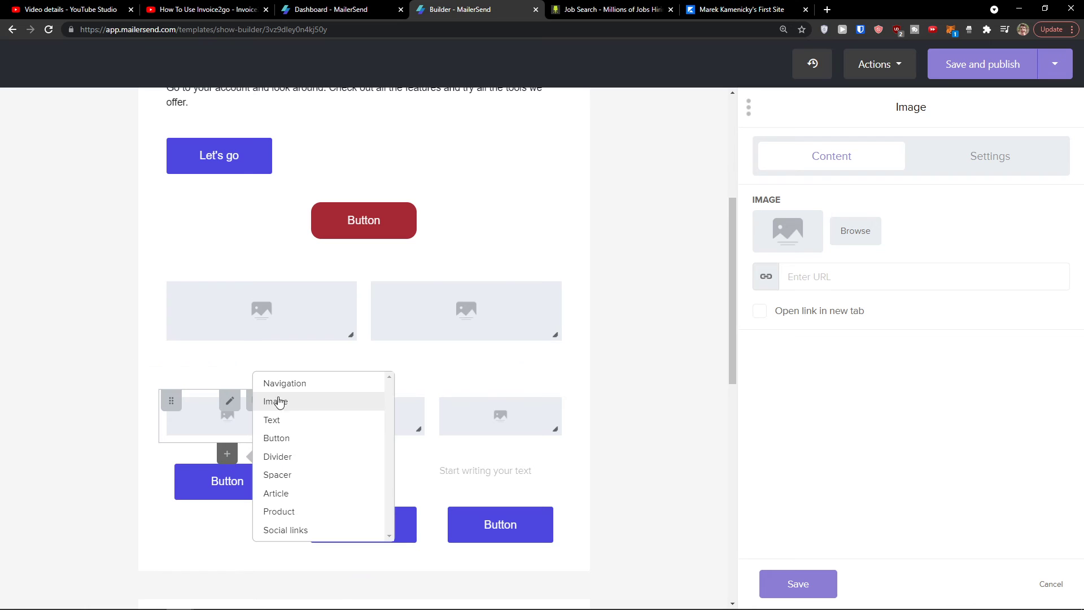
double_click(284, 423)
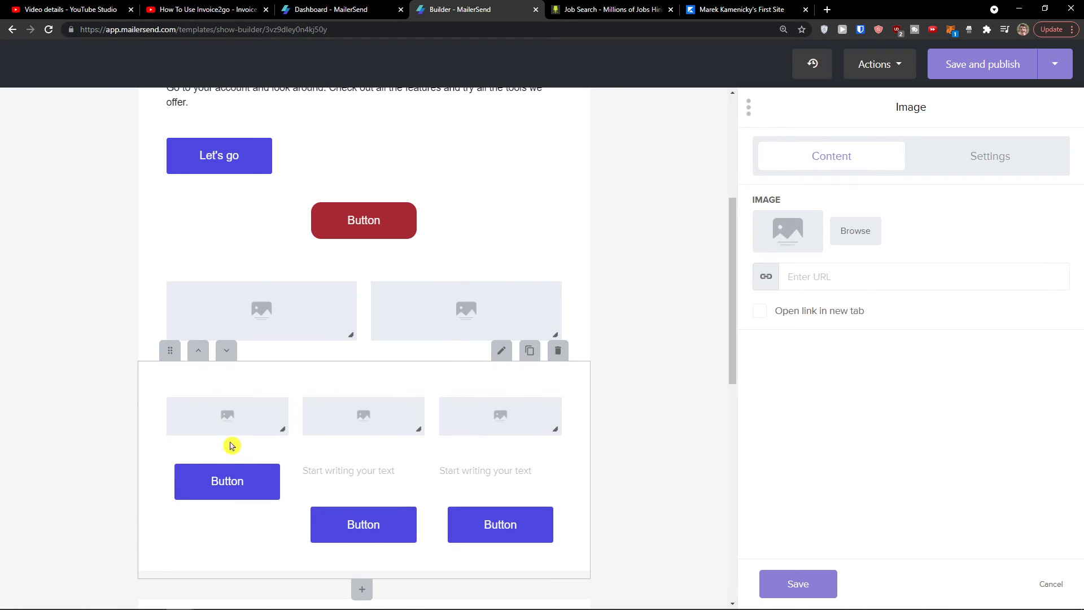
left_click(227, 454)
left_click(281, 423)
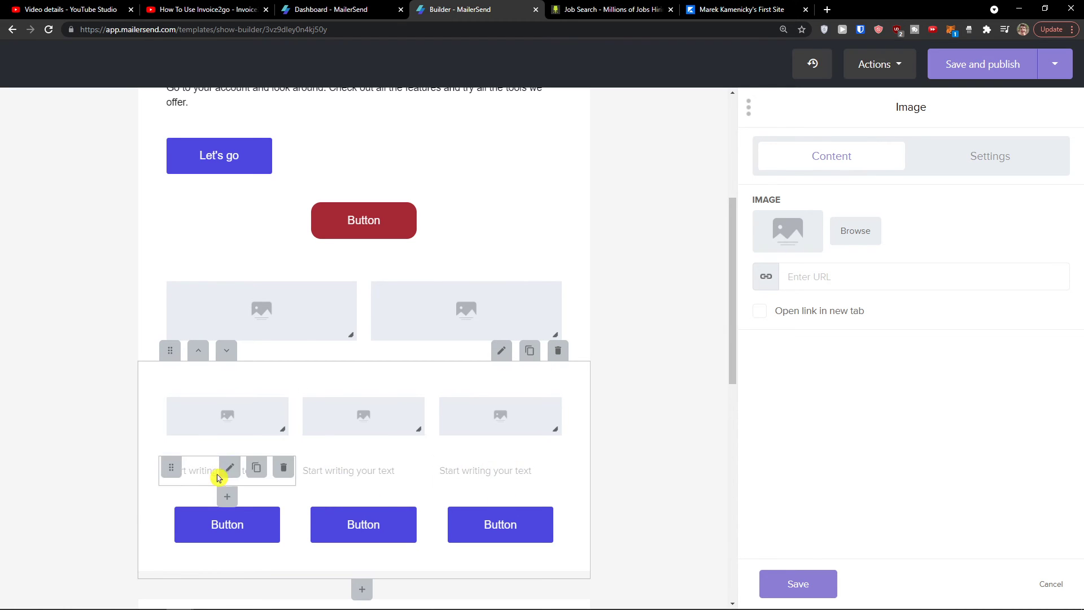
scroll(174, 503, "up", 2)
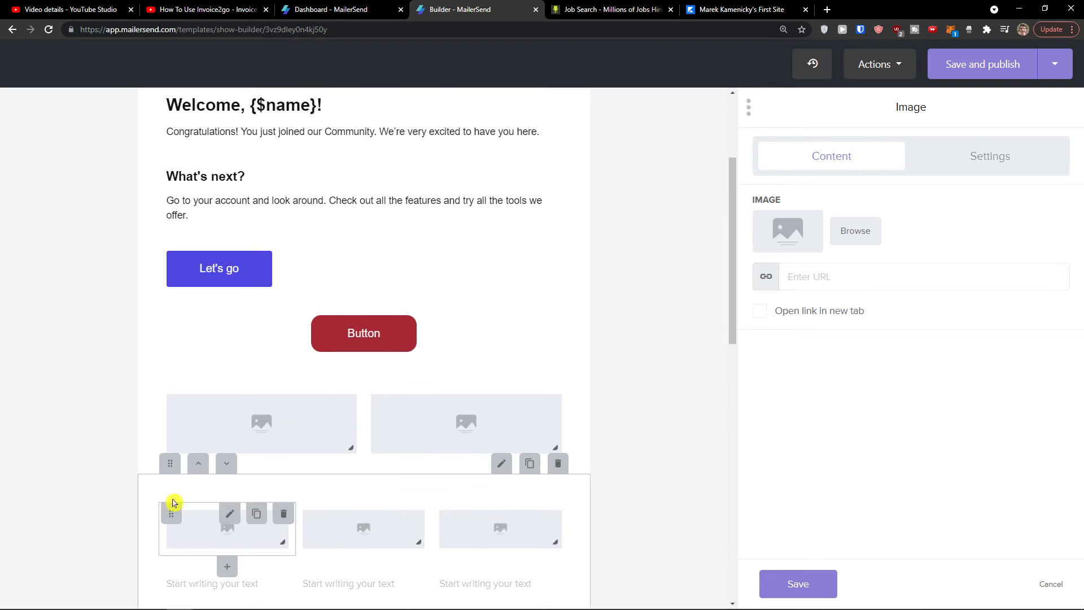
scroll(93, 492, "down", 3)
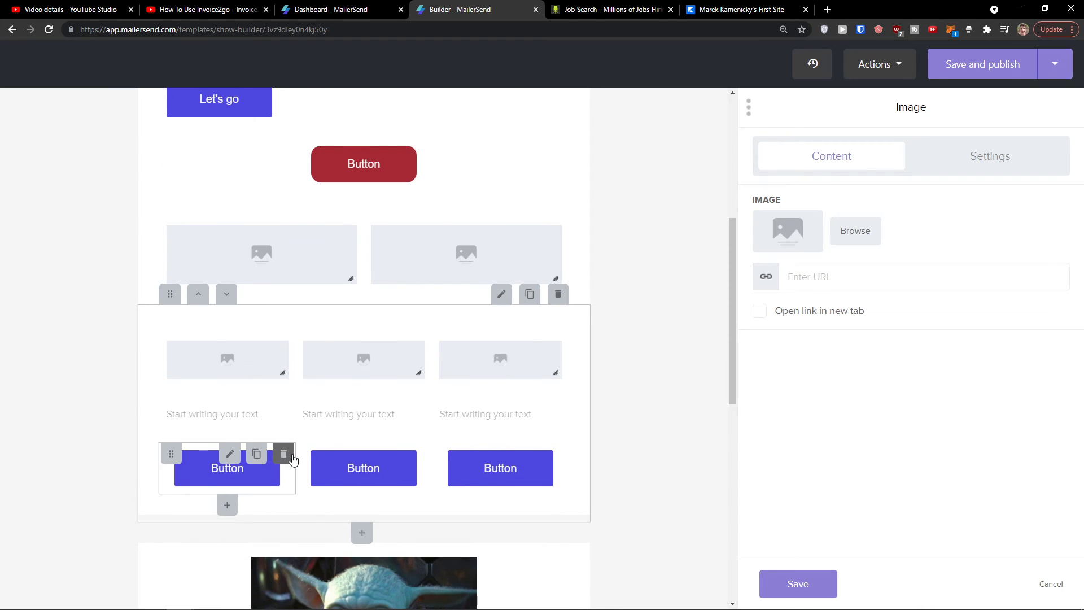
scroll(308, 472, "up", 3)
scroll(337, 476, "down", 3)
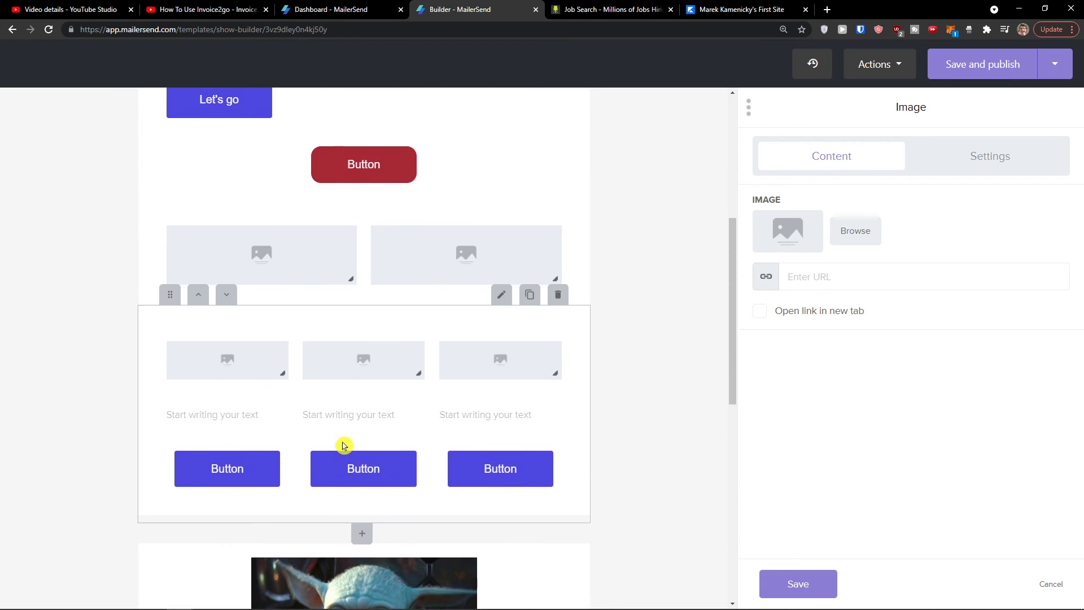
scroll(326, 452, "up", 6)
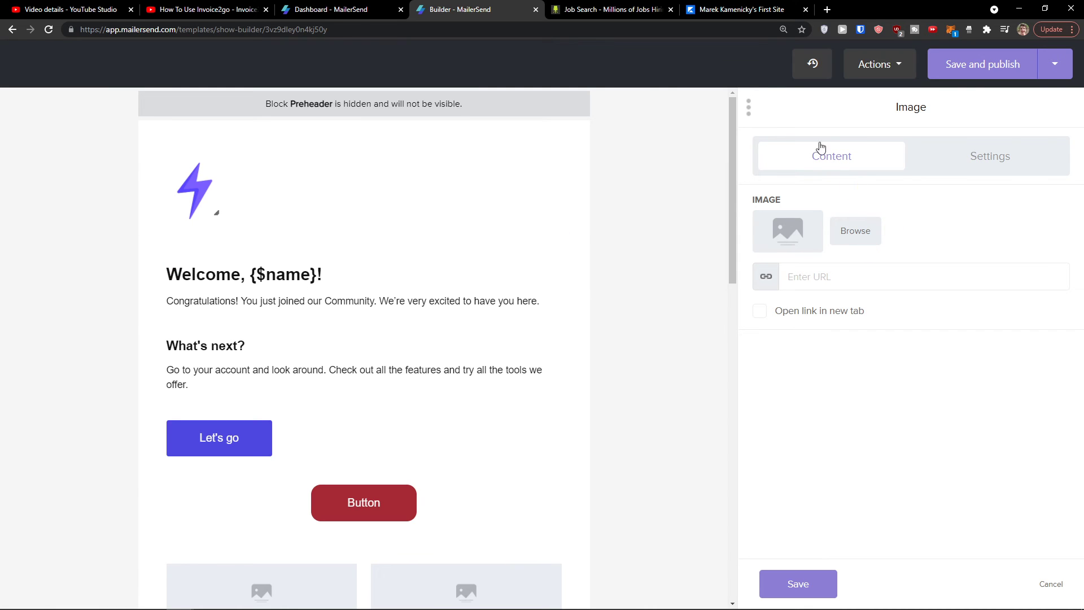
Step: Save the image settings and insert a Link 1–Link 4 navigation row beneath the logo
left_click(818, 585)
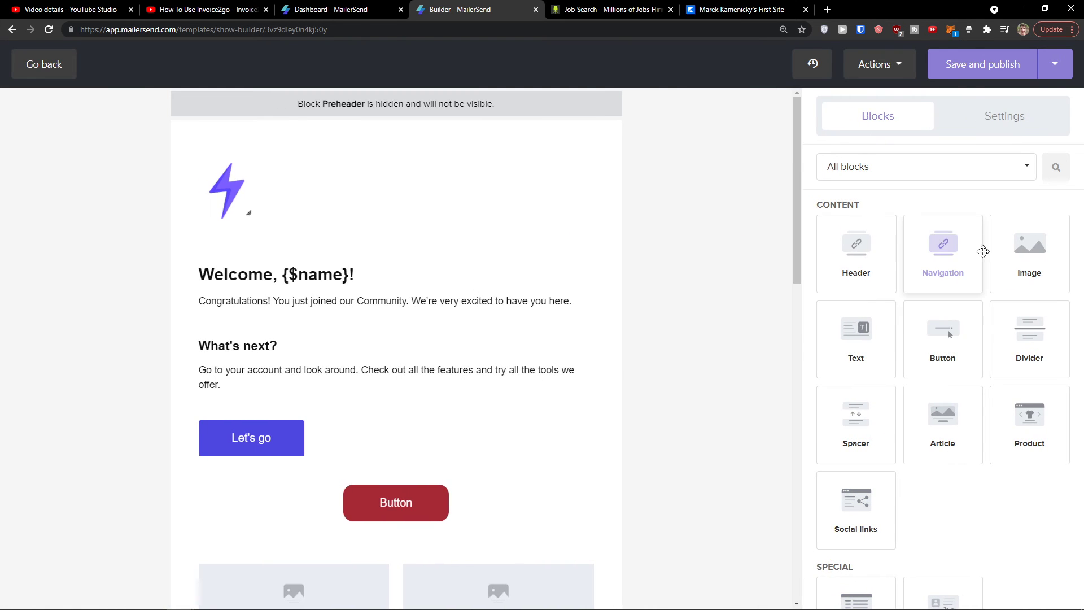
left_click_drag(980, 249, 399, 261)
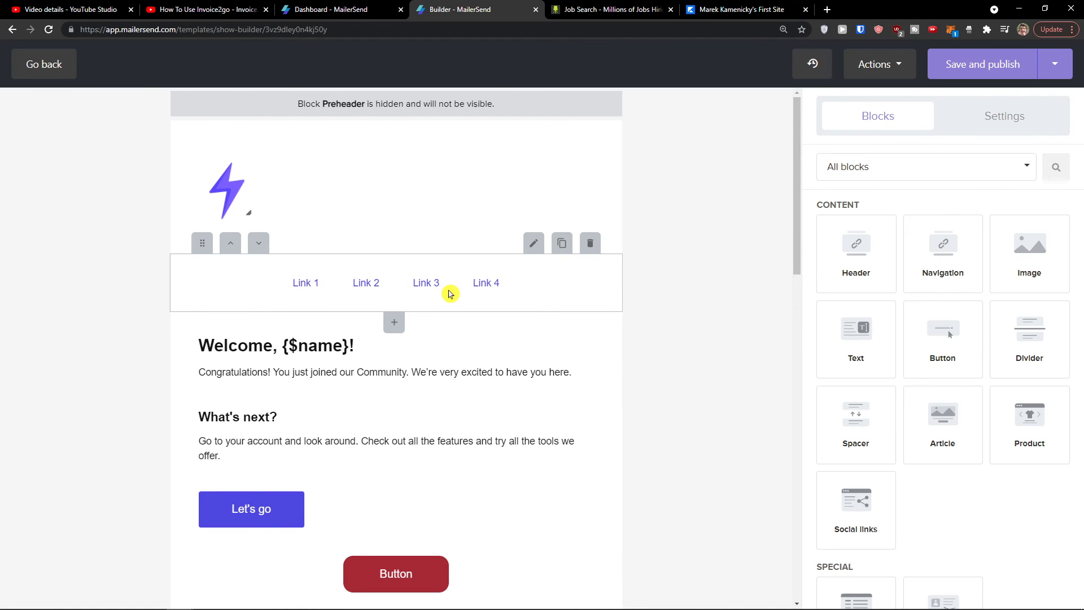
left_click(565, 286)
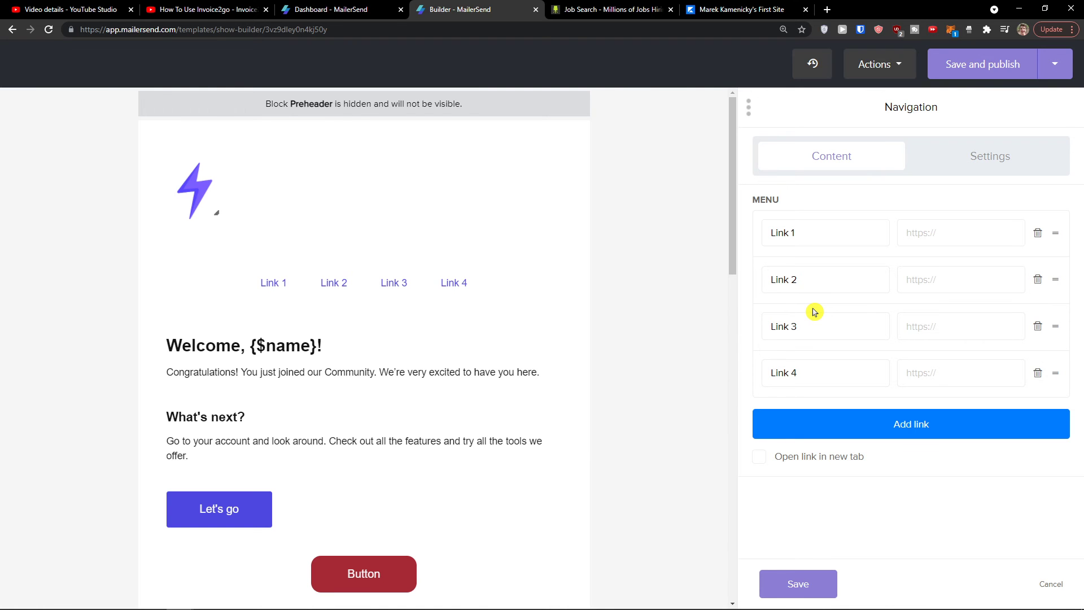
left_click(1063, 587)
scroll(438, 433, "down", 10)
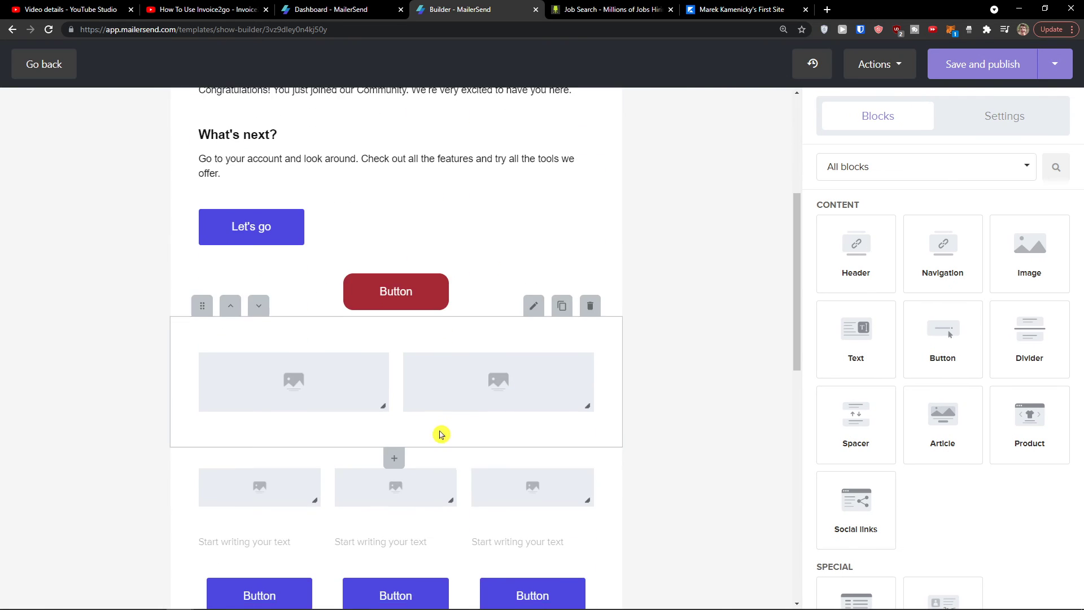
scroll(436, 432, "down", 5)
scroll(646, 344, "up", 15)
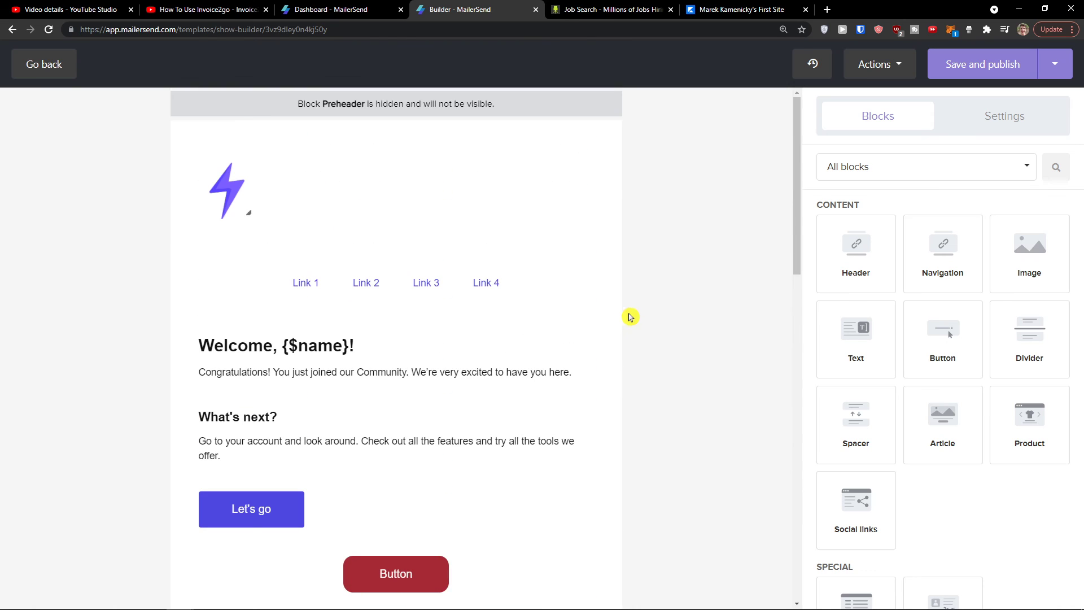
Step: Publish the Welcome email template using Save and publish rather than Save as draft
left_click(908, 74)
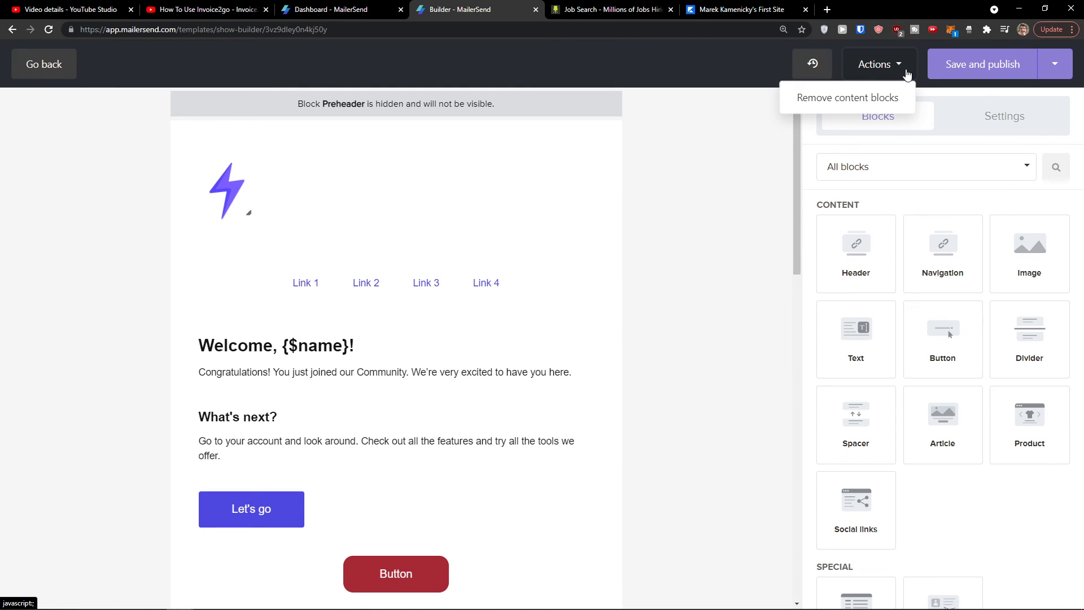
left_click(1055, 64)
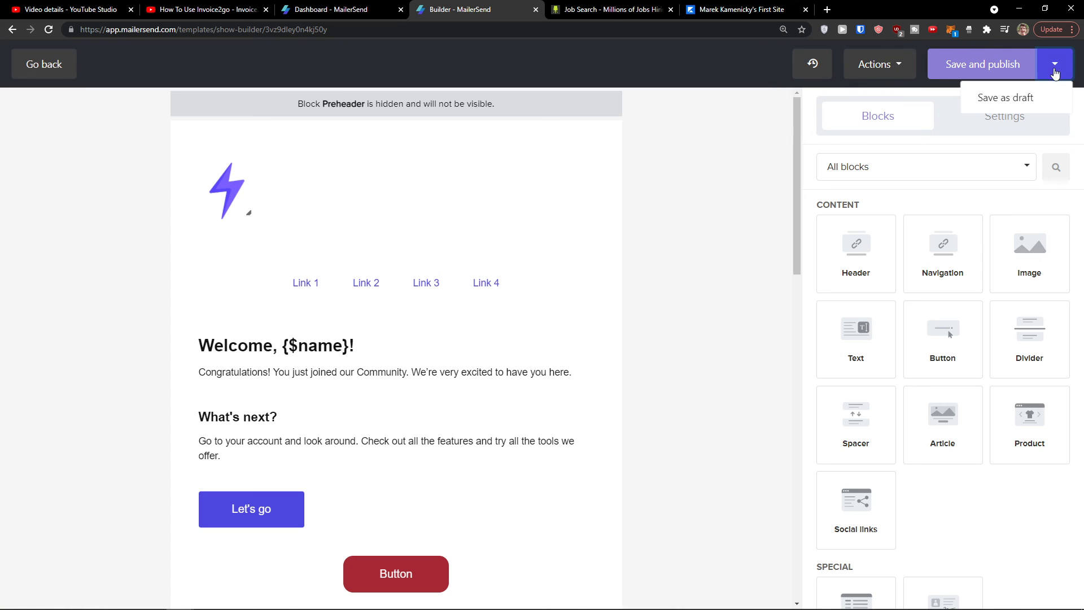
left_click(995, 68)
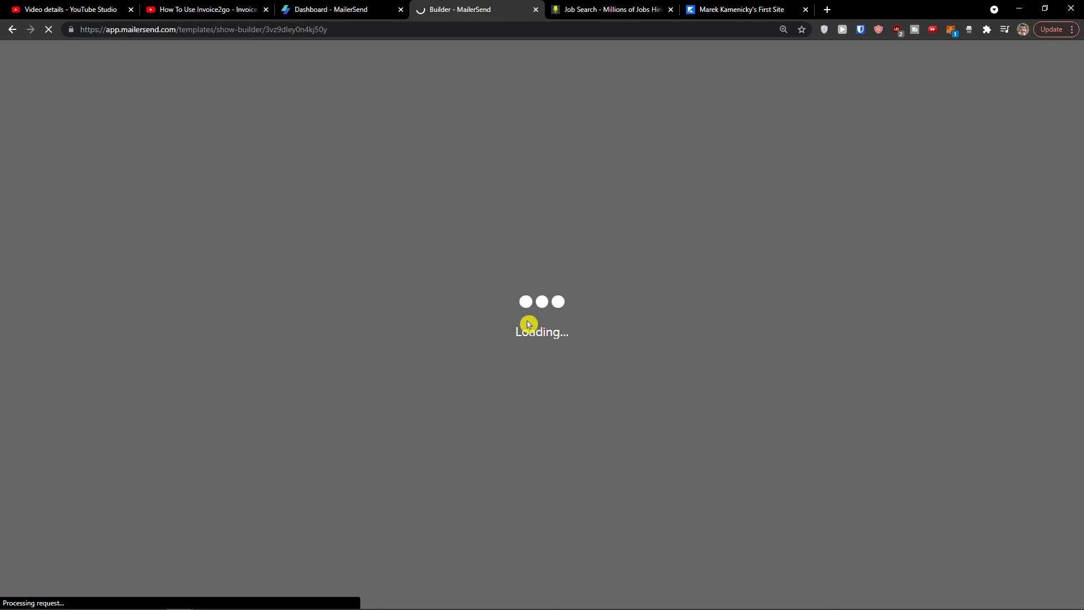
Step: Replace the Template name on the Details tab with 'Wekcine Enauk'
scroll(523, 298, "down", 2)
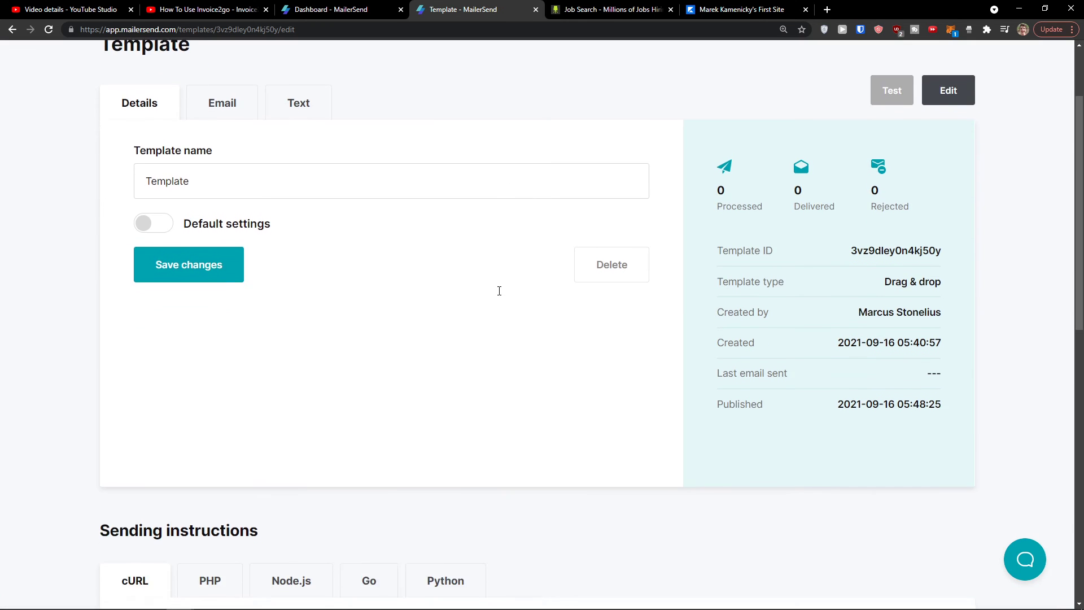
scroll(499, 291, "up", 2)
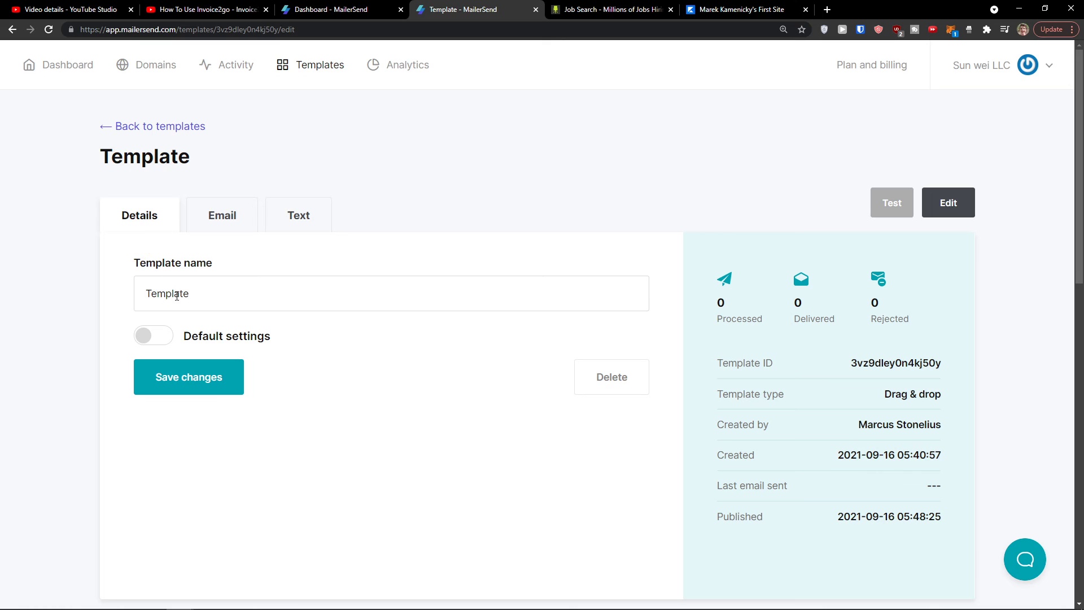
left_click_drag(196, 292, 118, 295)
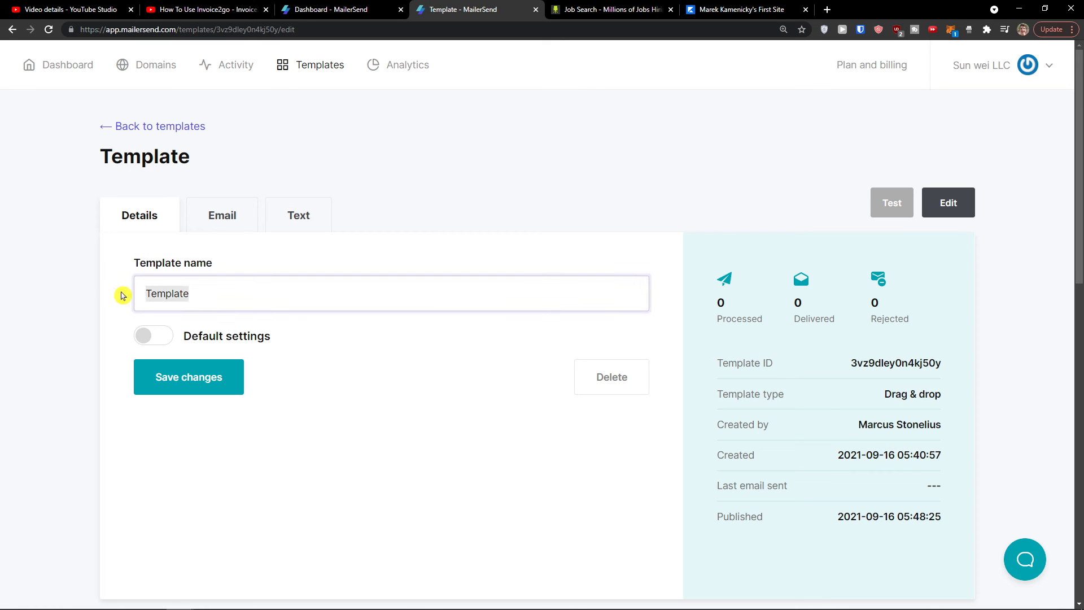
type("Wekcine En")
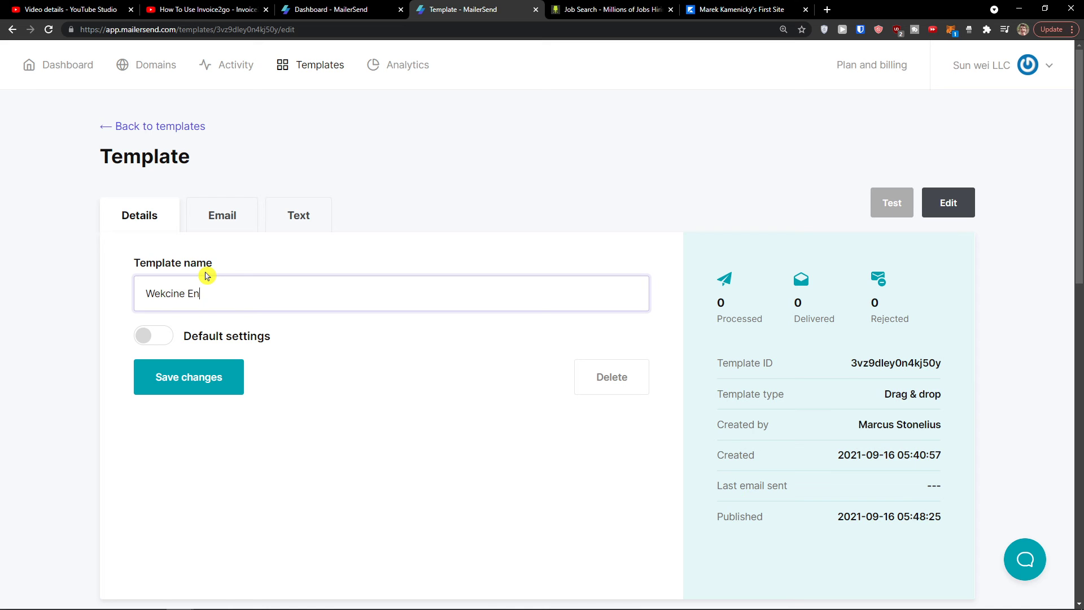
scroll(148, 287, "down", 5)
scroll(95, 286, "up", 4)
left_click(90, 285)
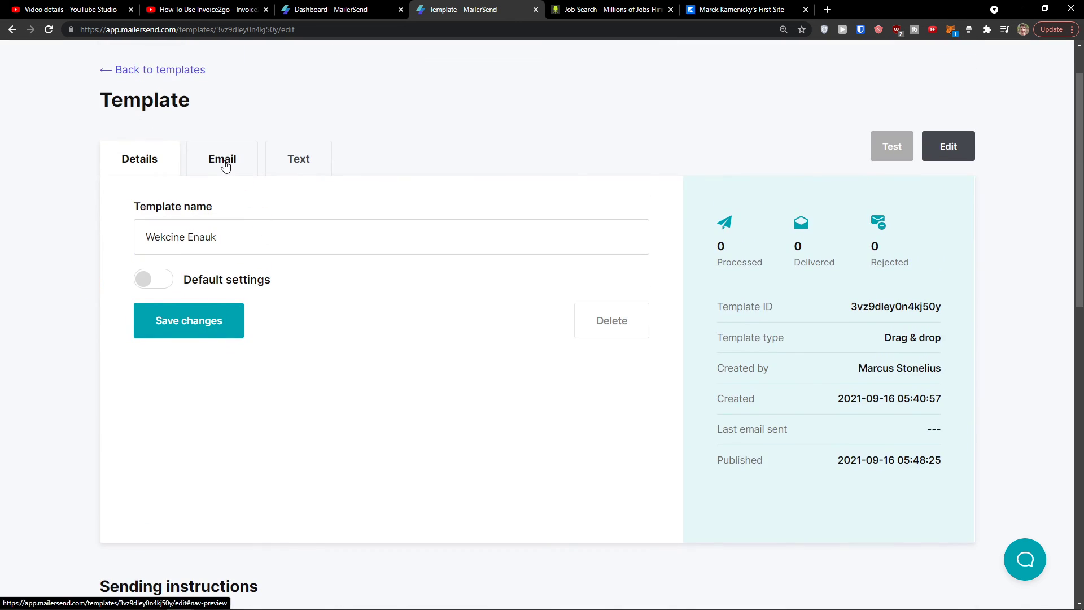
Step: Preview the template's Email and plain-text versions
left_click(224, 163)
scroll(293, 238, "down", 15)
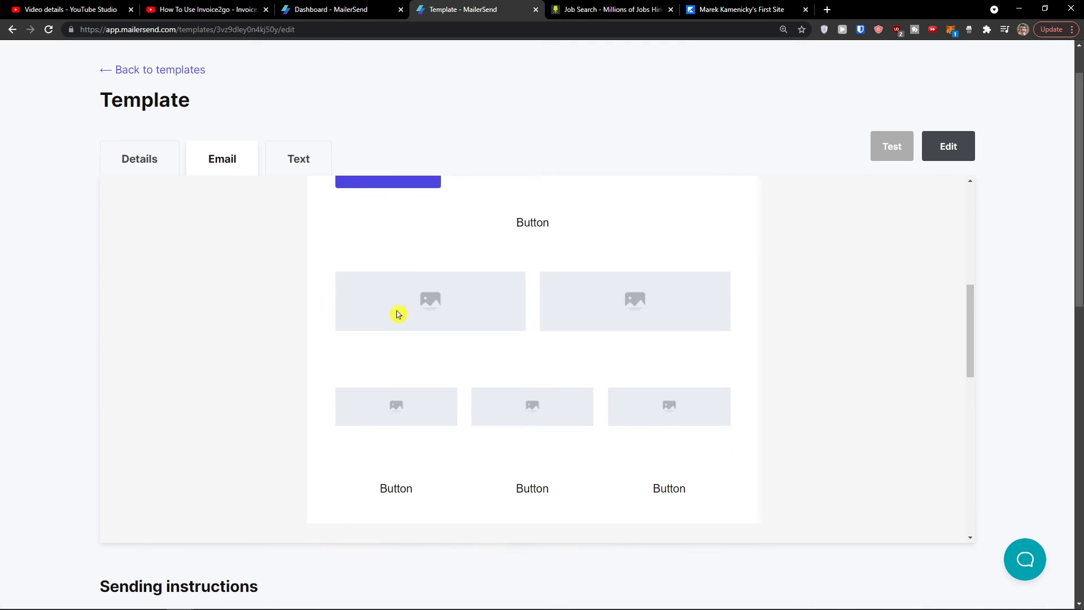
left_click(295, 171)
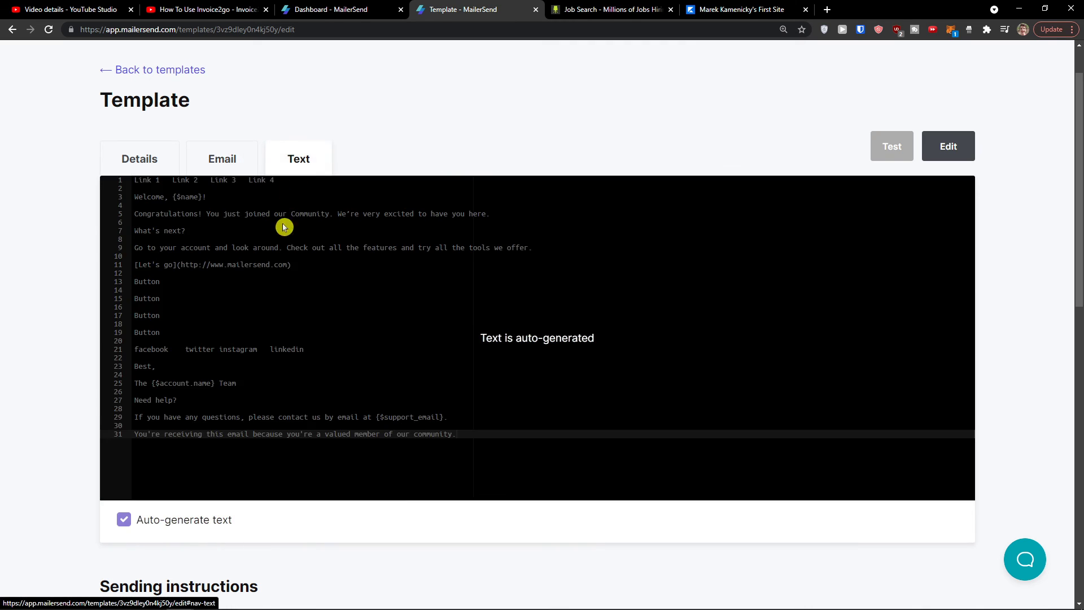
scroll(266, 288, "up", 1)
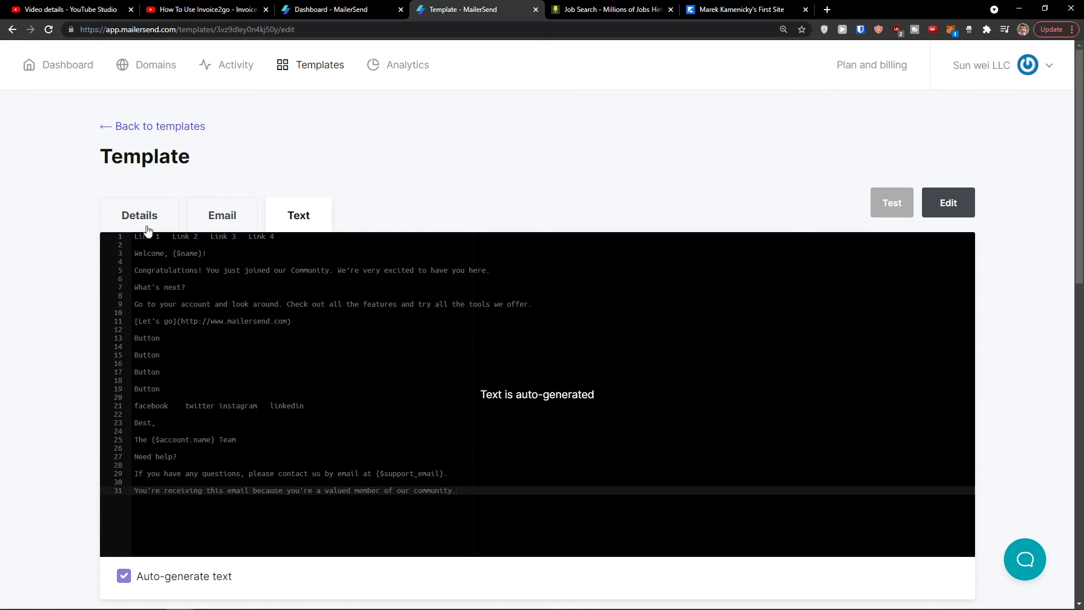
Step: Back on Details, stay on the page and save the 'Wekcine Enauk' name
left_click(134, 214)
scroll(72, 298, "down", 2)
scroll(551, 203, "up", 2)
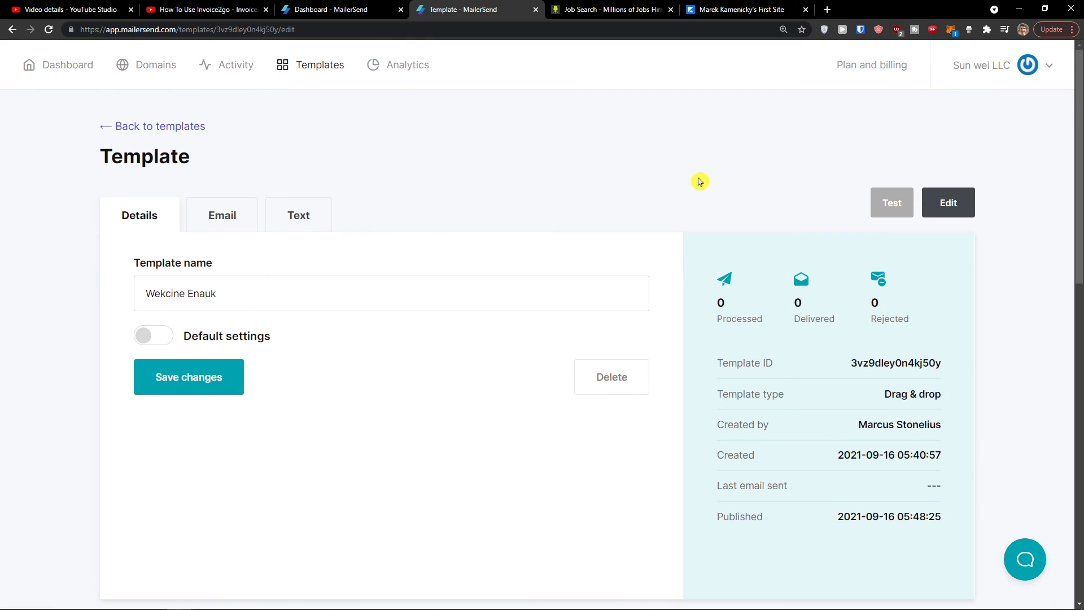
left_click(943, 207)
left_click(657, 97)
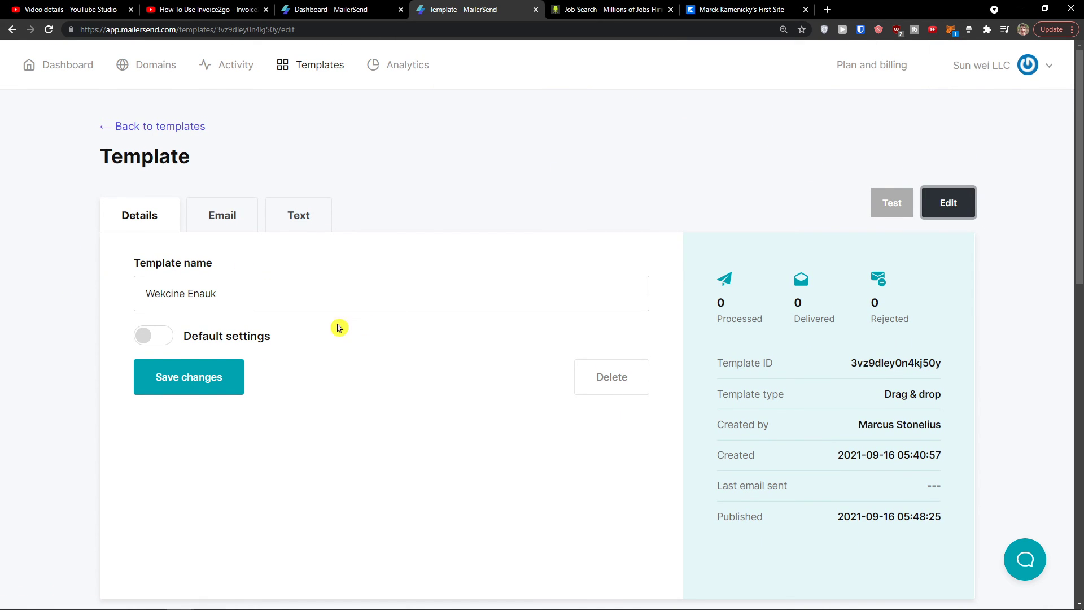
left_click(224, 364)
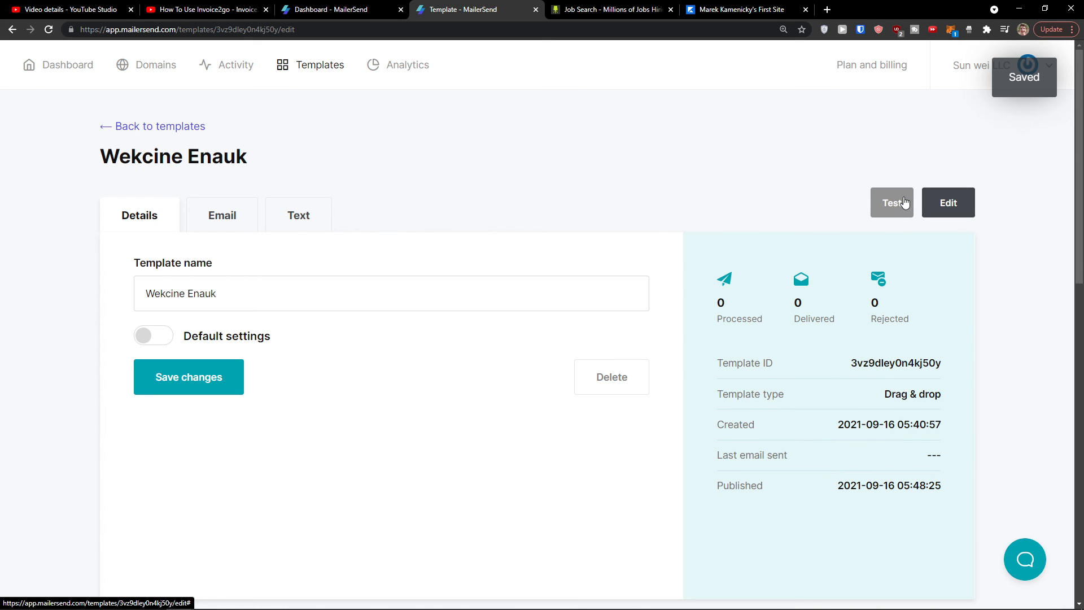
scroll(587, 273, "down", 8)
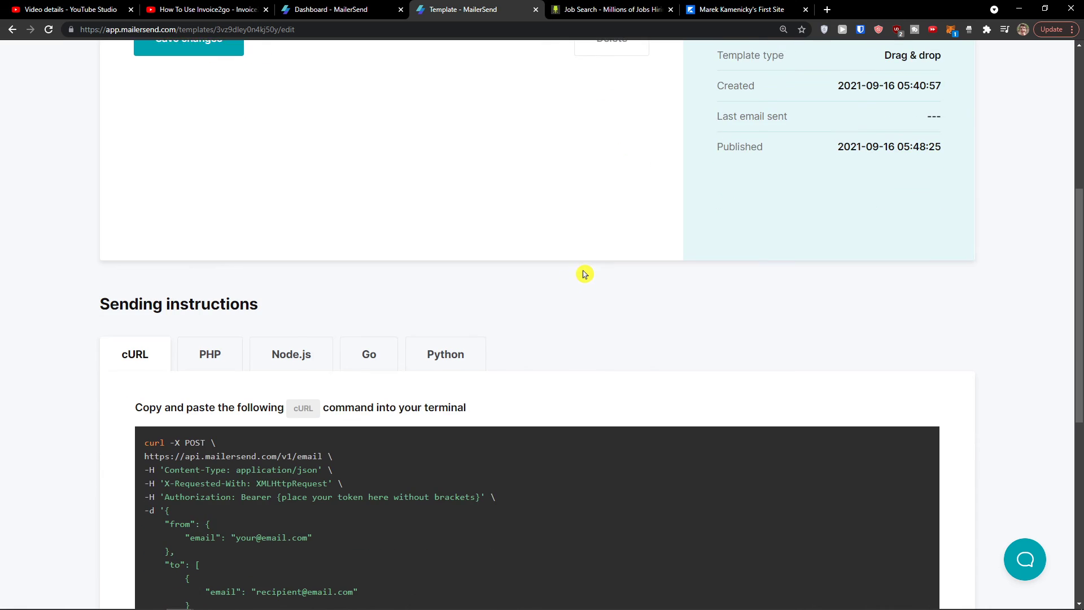
scroll(583, 274, "down", 4)
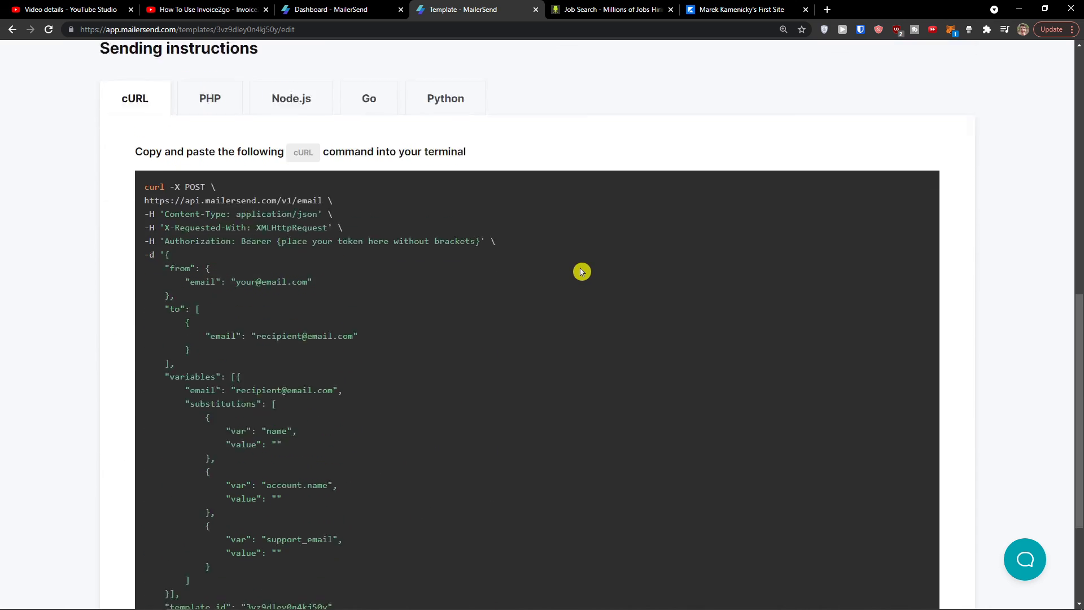
scroll(582, 271, "down", 1)
scroll(581, 269, "up", 5)
left_click(200, 226)
left_click(353, 218)
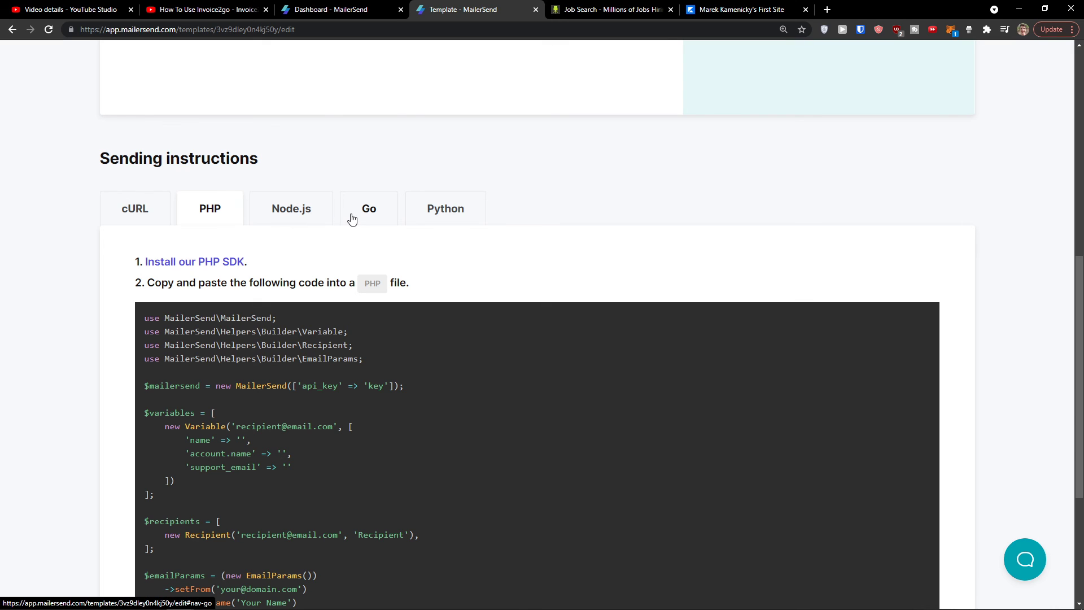
left_click(446, 215)
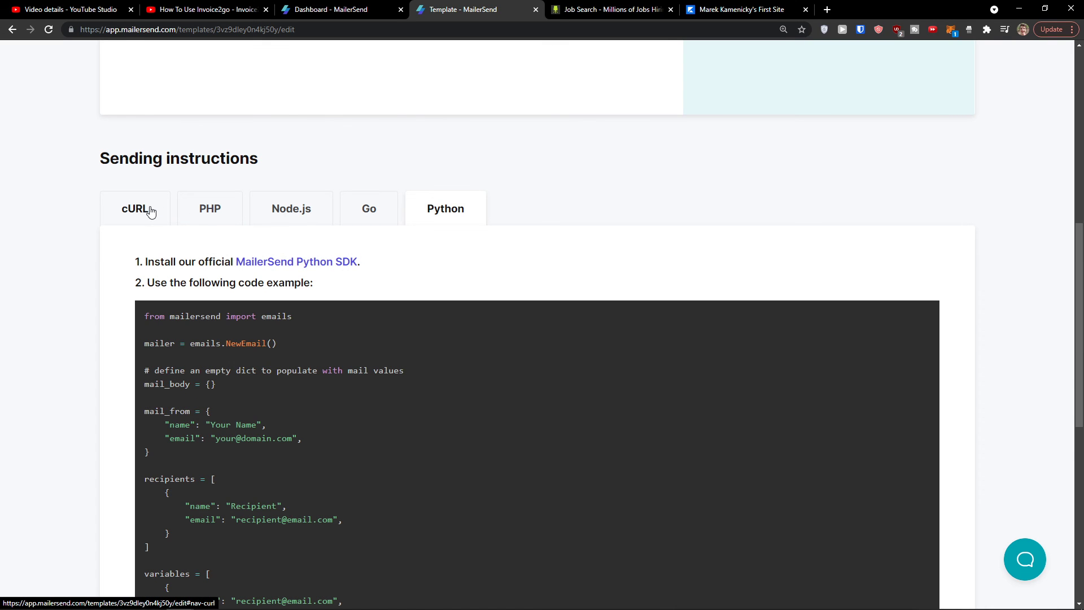
left_click(150, 212)
scroll(366, 301, "down", 5)
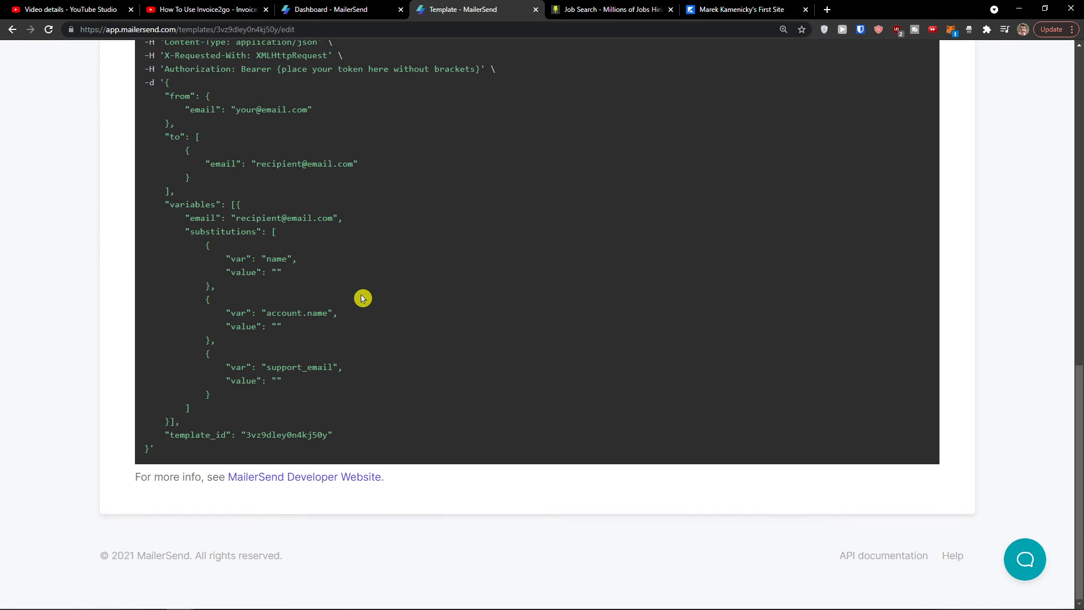
scroll(449, 307, "up", 12)
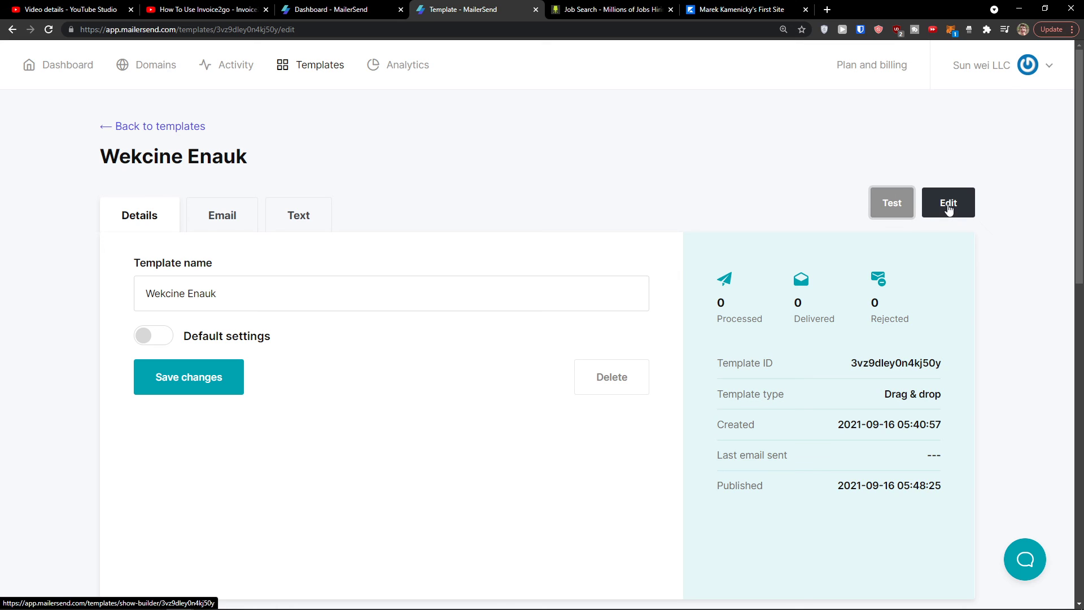
Step: Reopen the Wekcine Enauk template in the builder and republish it with Save and publish
left_click_drag(711, 280, 769, 323)
left_click(769, 321)
left_click_drag(782, 273, 836, 325)
left_click(836, 324)
mouse_move(869, 270)
left_mouse_down()
mouse_move(900, 335)
mouse_move(867, 275)
left_mouse_up()
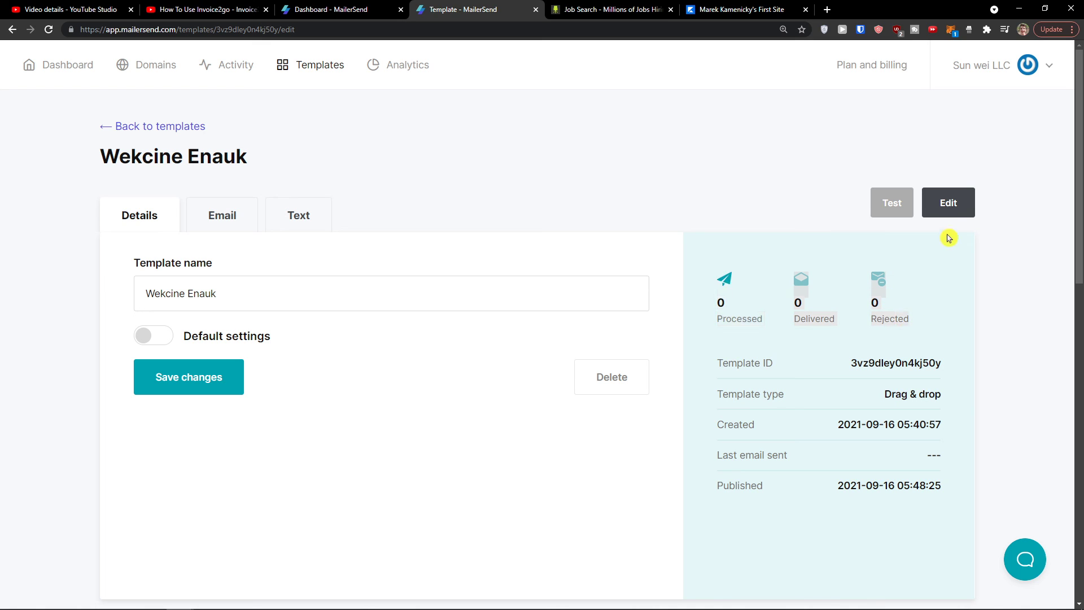
left_click(955, 204)
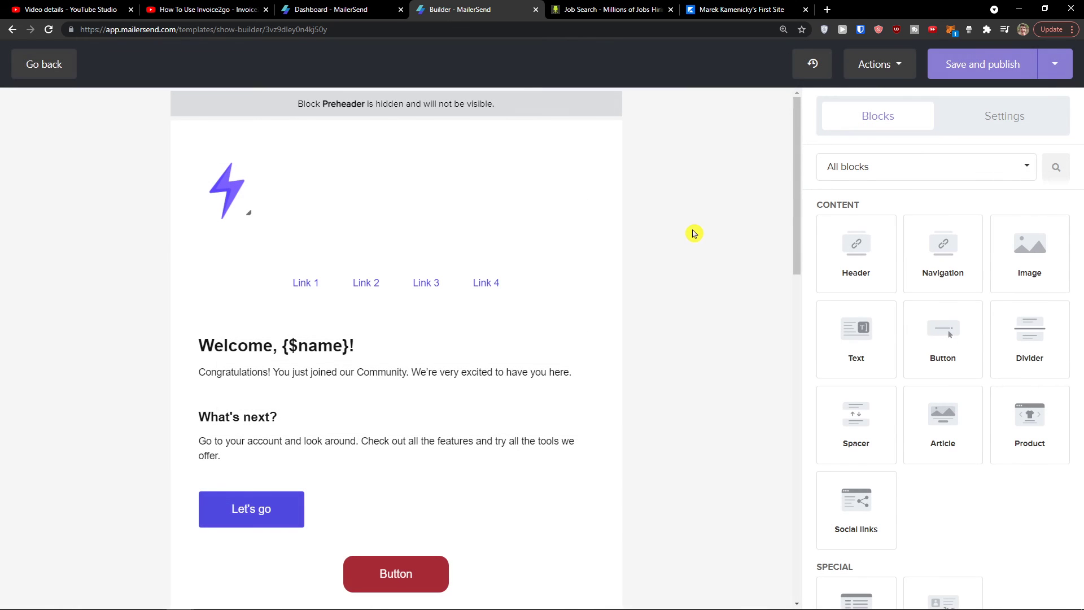
left_click(995, 70)
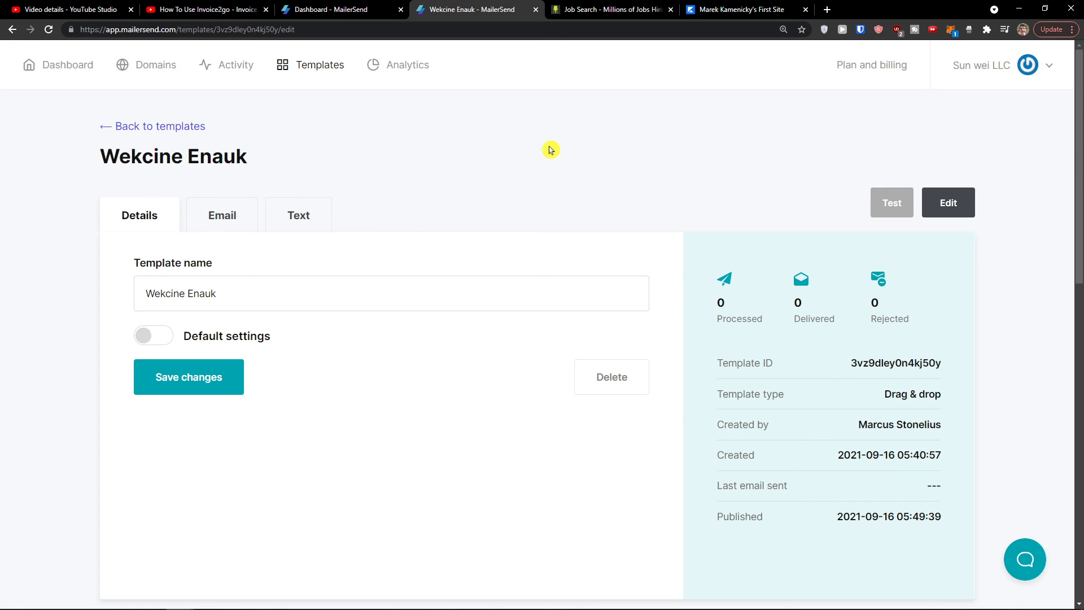
Step: Leave the template details page through a navigation bar link
scroll(494, 239, "down", 1)
scroll(490, 236, "up", 1)
left_click(416, 71)
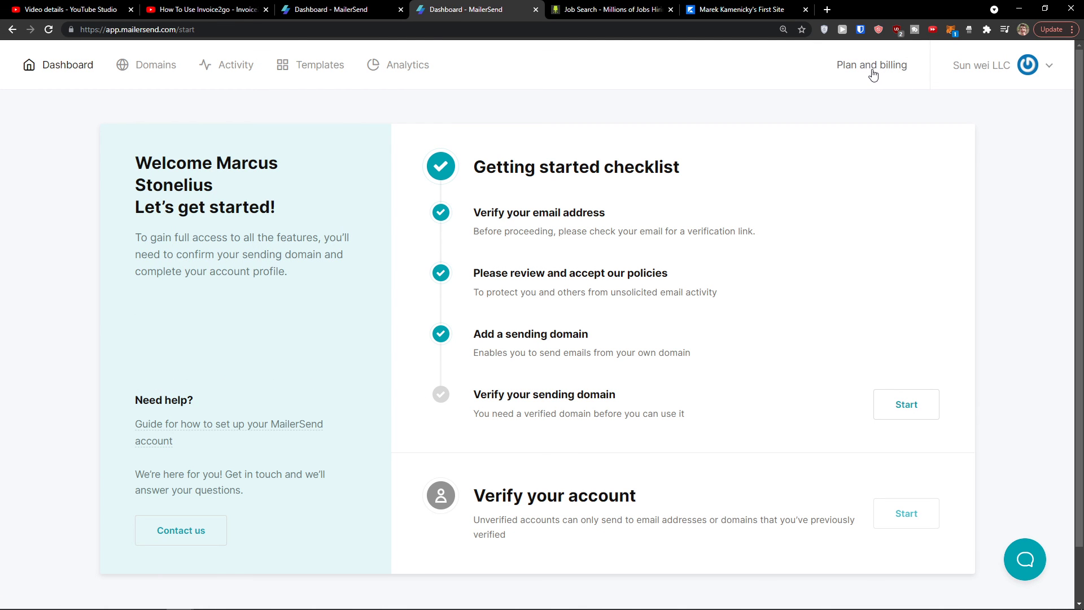
Step: Close PDFelement without saving, dismiss its survey, and return to the getting-started Dashboard
scroll(646, 253, "down", 1)
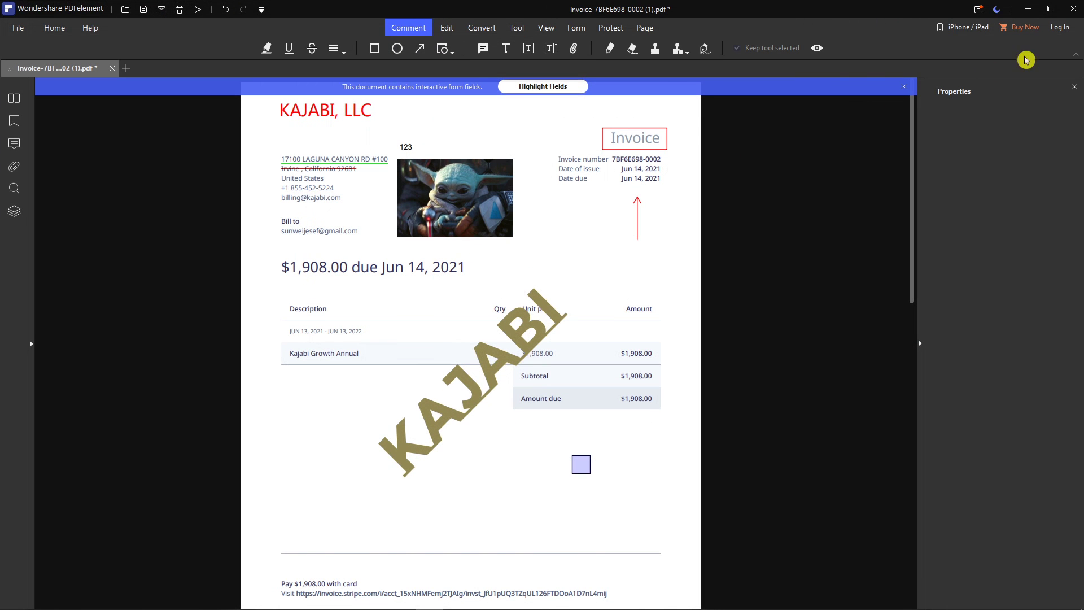
left_click(1073, 9)
left_click(572, 332)
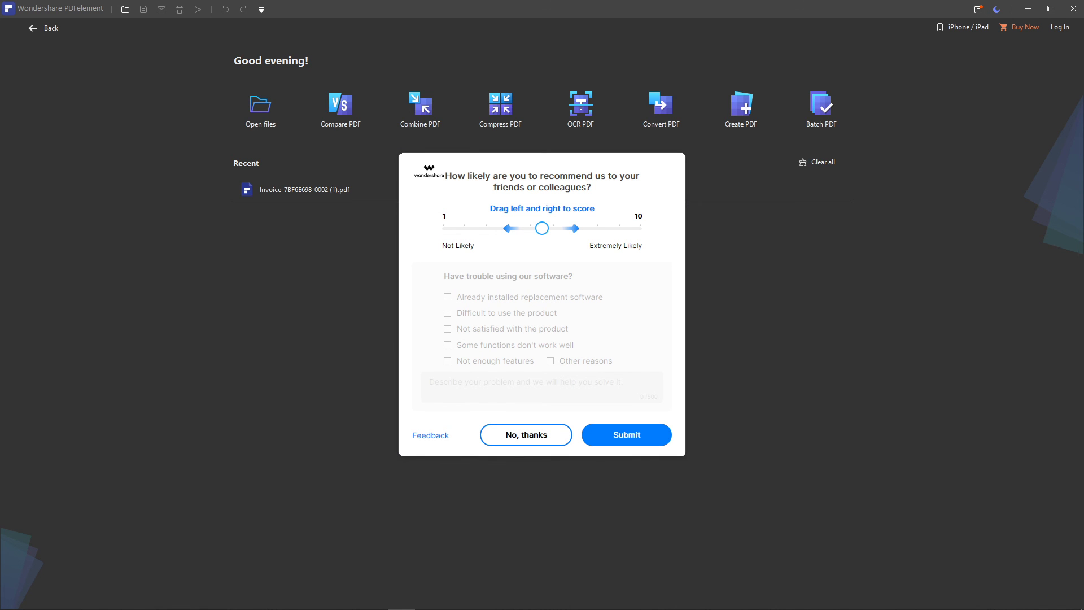
left_click(526, 435)
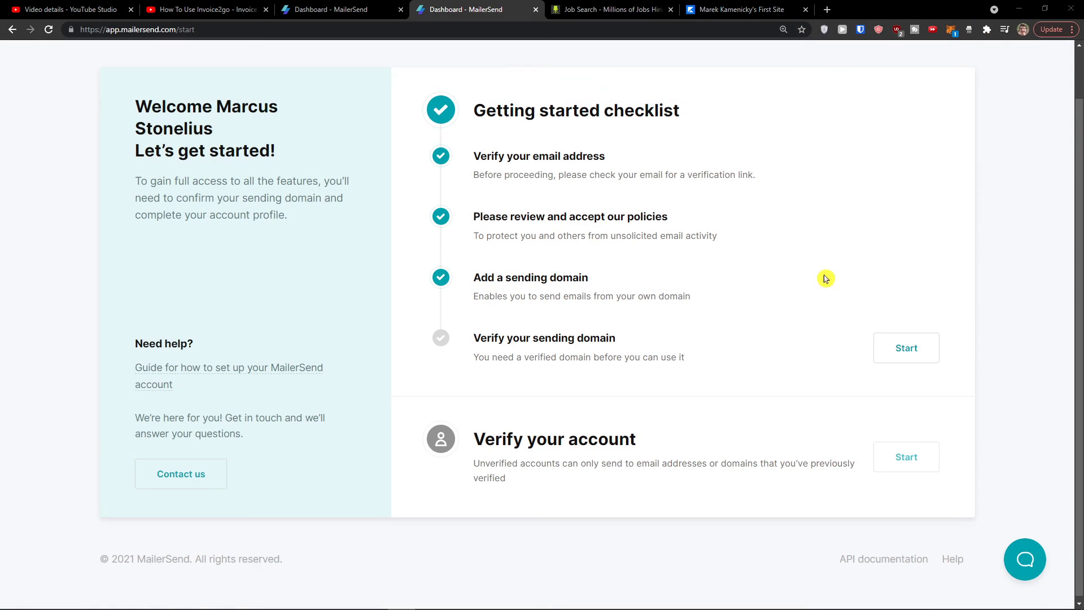
scroll(715, 223, "up", 1)
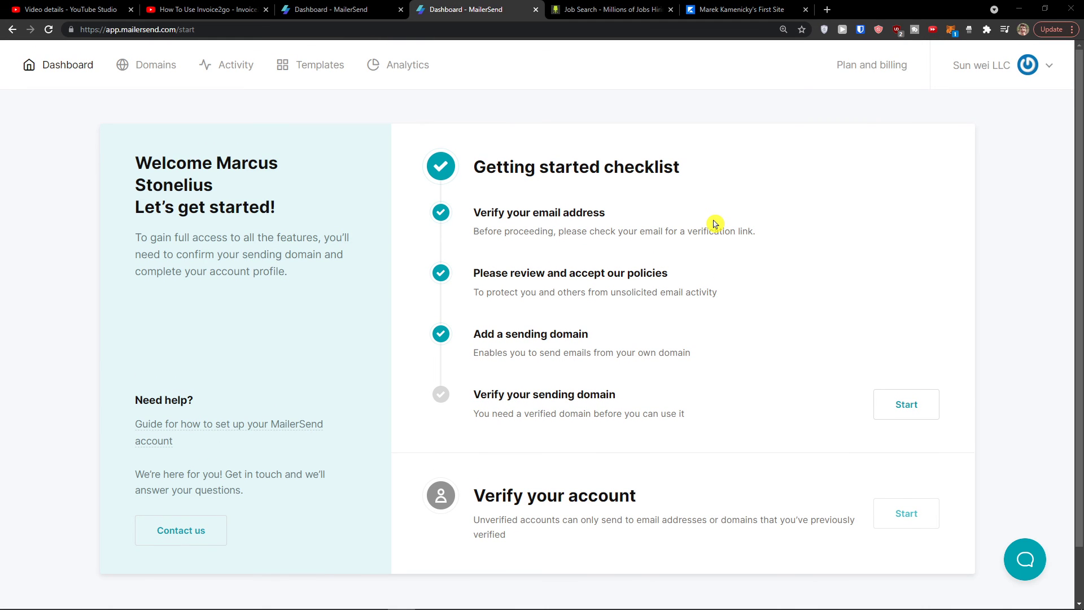